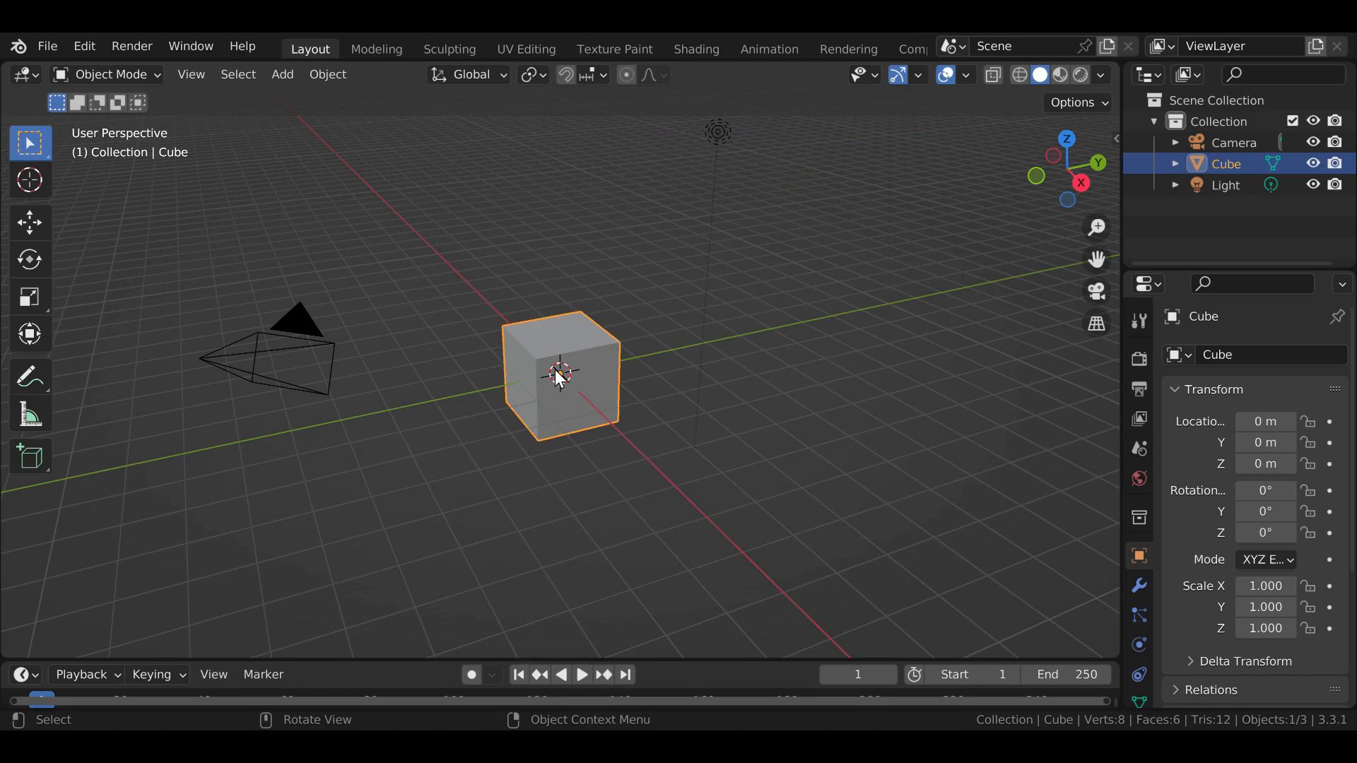
Step: Delete the default cube from the scene
key(x)
click(557, 373)
middle_drag(557, 375, 692, 461)
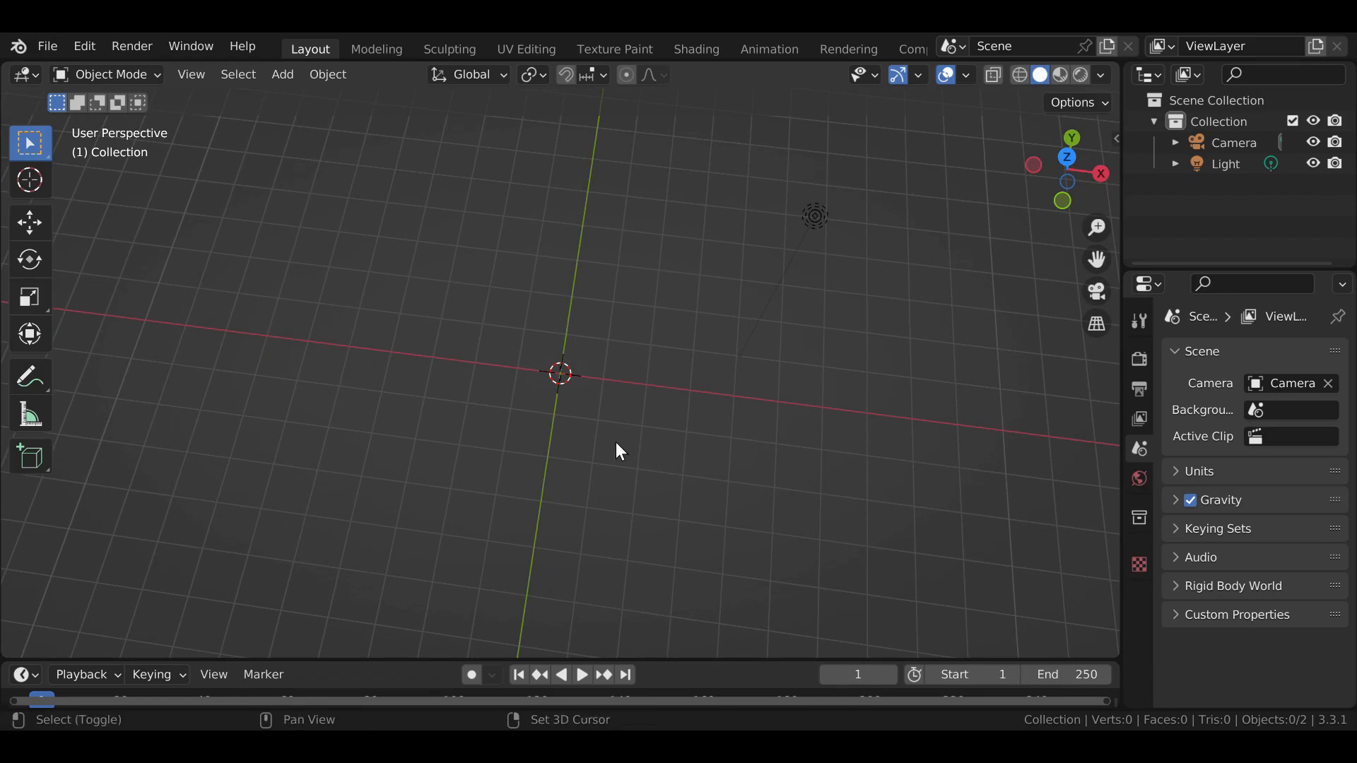
Step: Add a text object at the origin and scale it up uniformly to about 2.227
key(shift+a)
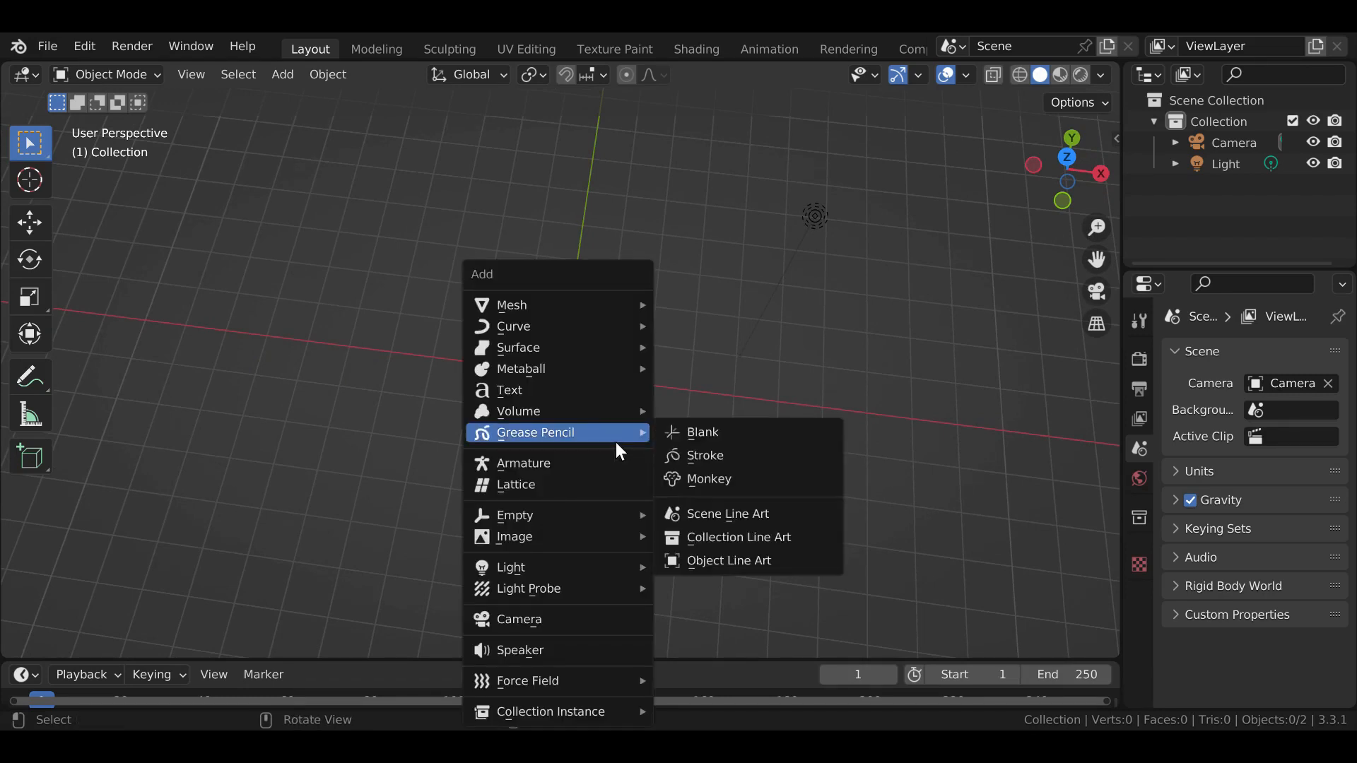
click(599, 393)
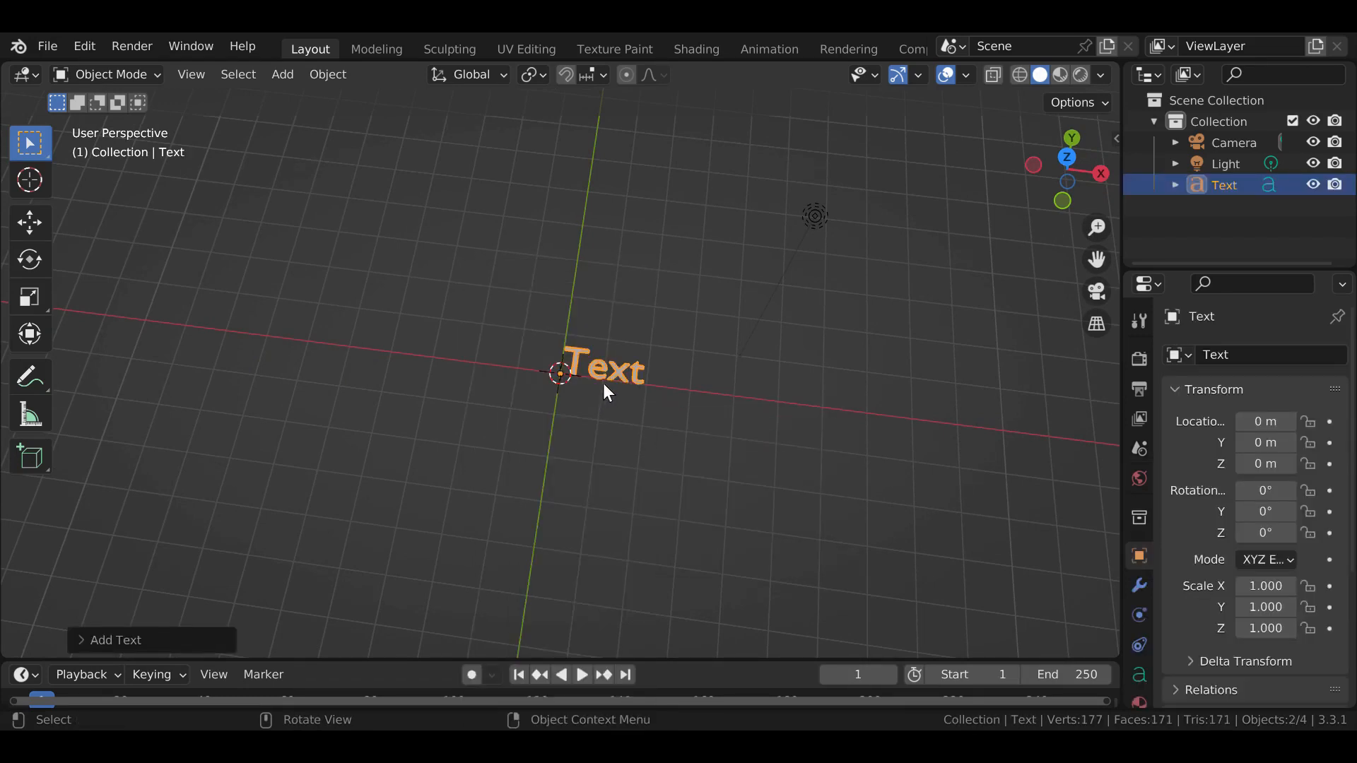
key(s)
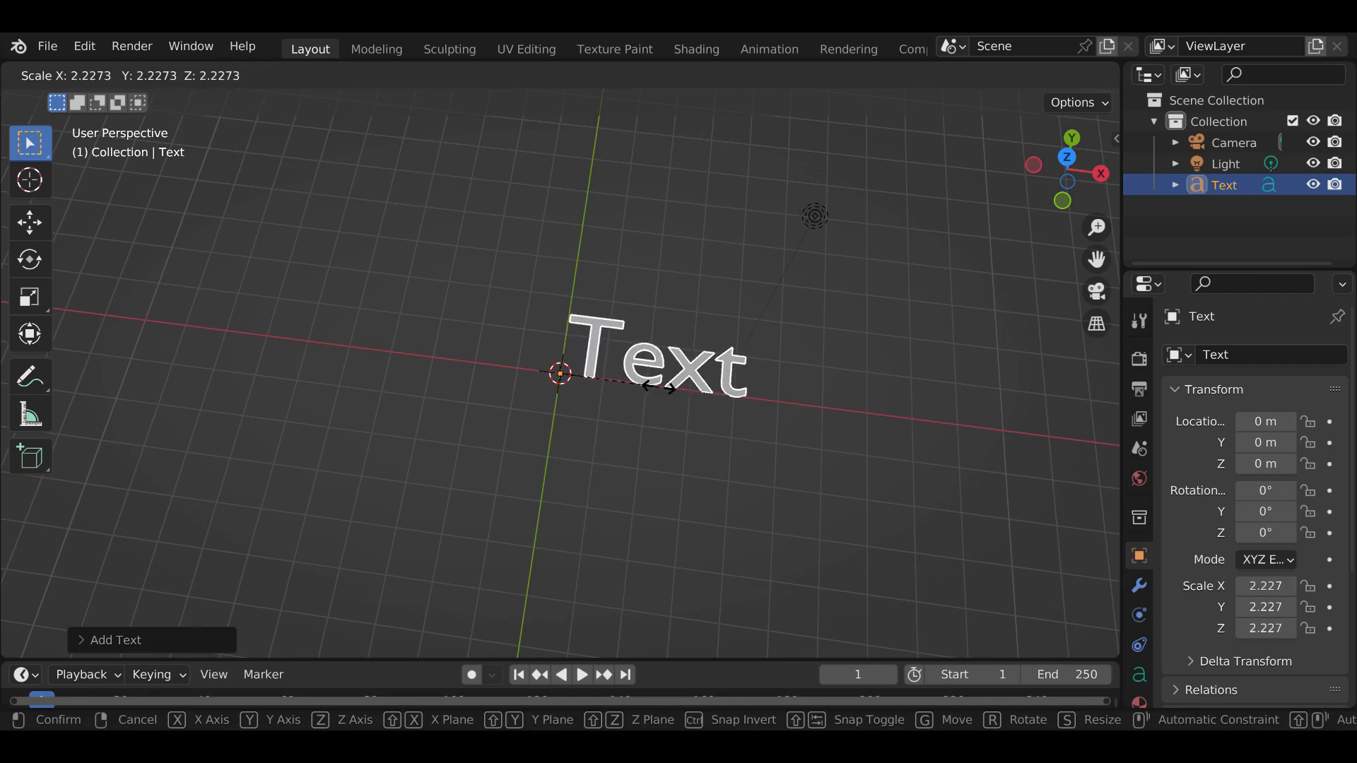
click(659, 387)
middle_drag(732, 422, 744, 385)
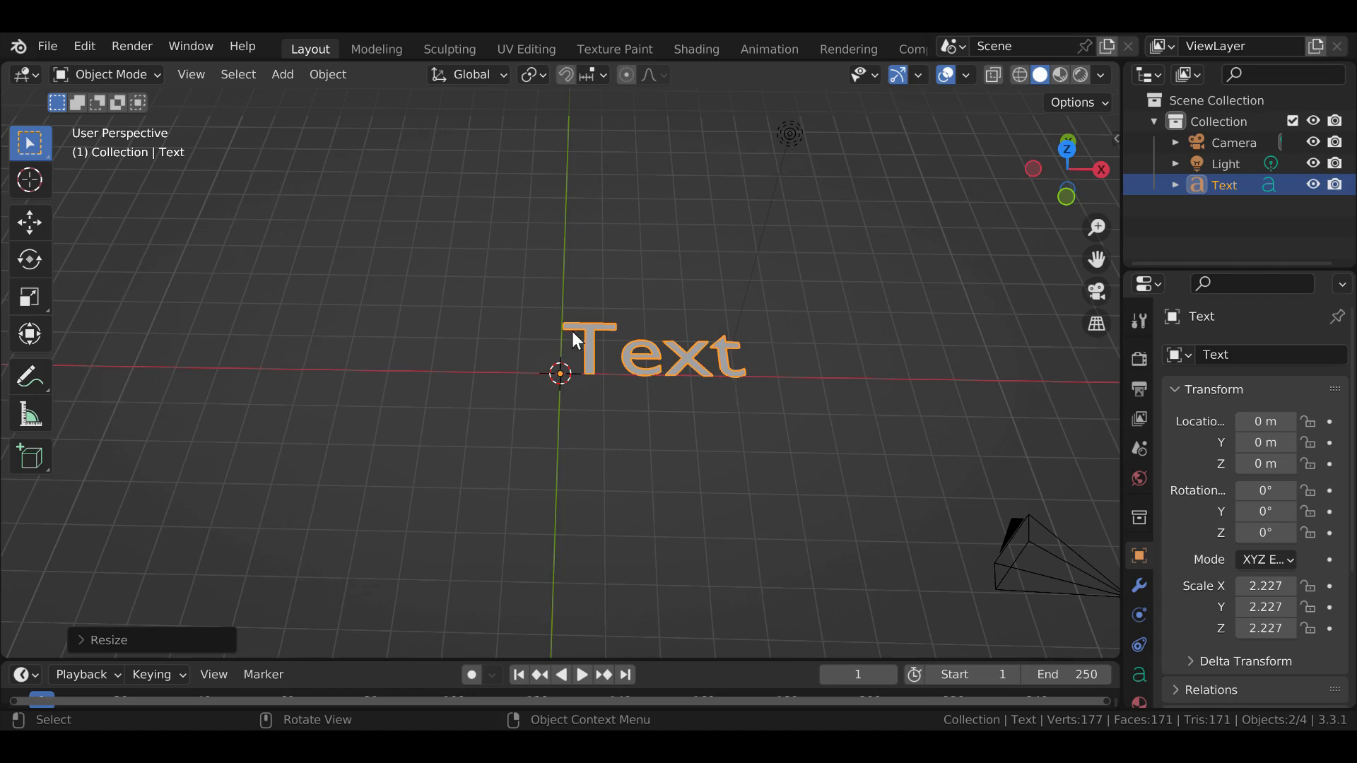
Step: Replace the text object's wording with "Hologram" in Edit Mode and return to Object Mode
click(138, 76)
click(148, 127)
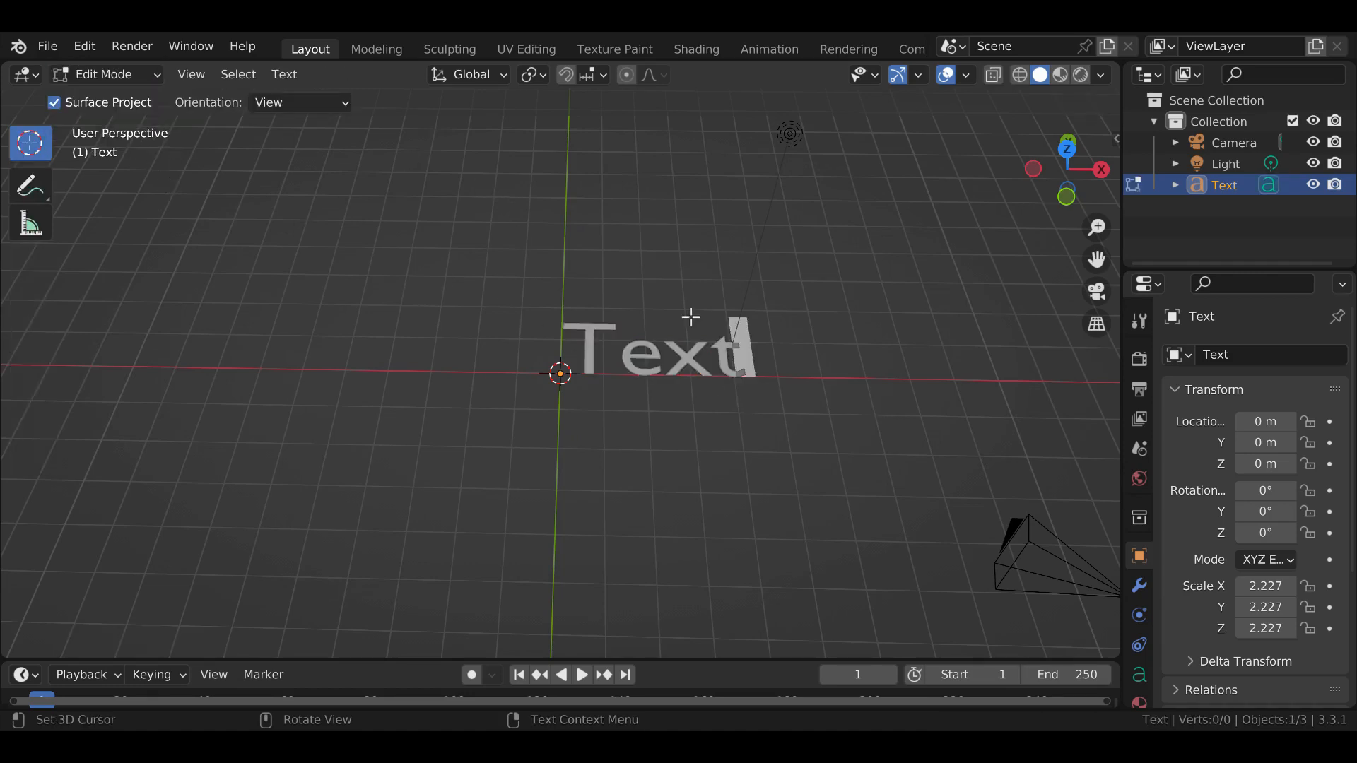
key(BackSpace)
key(BackSpace)
key(BackSpace)
key(BackSpace)
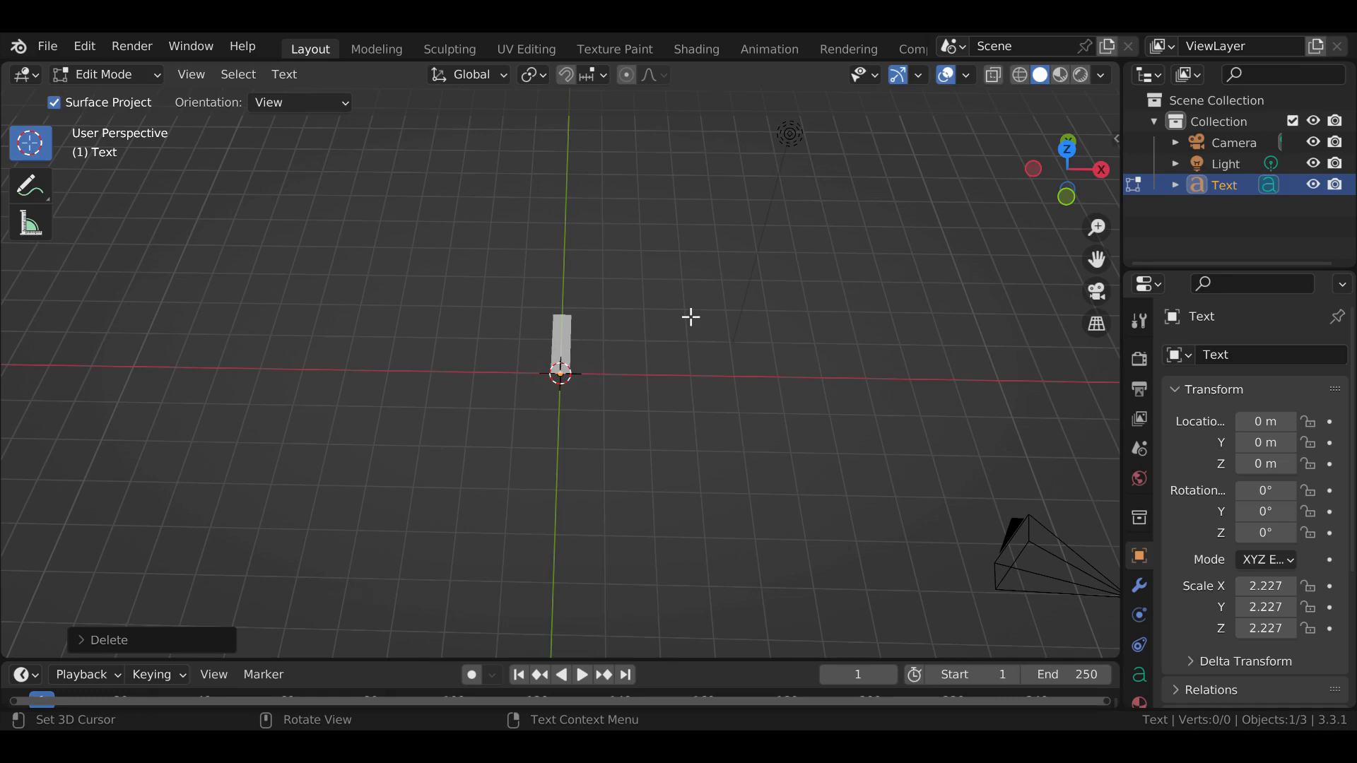
text(H)
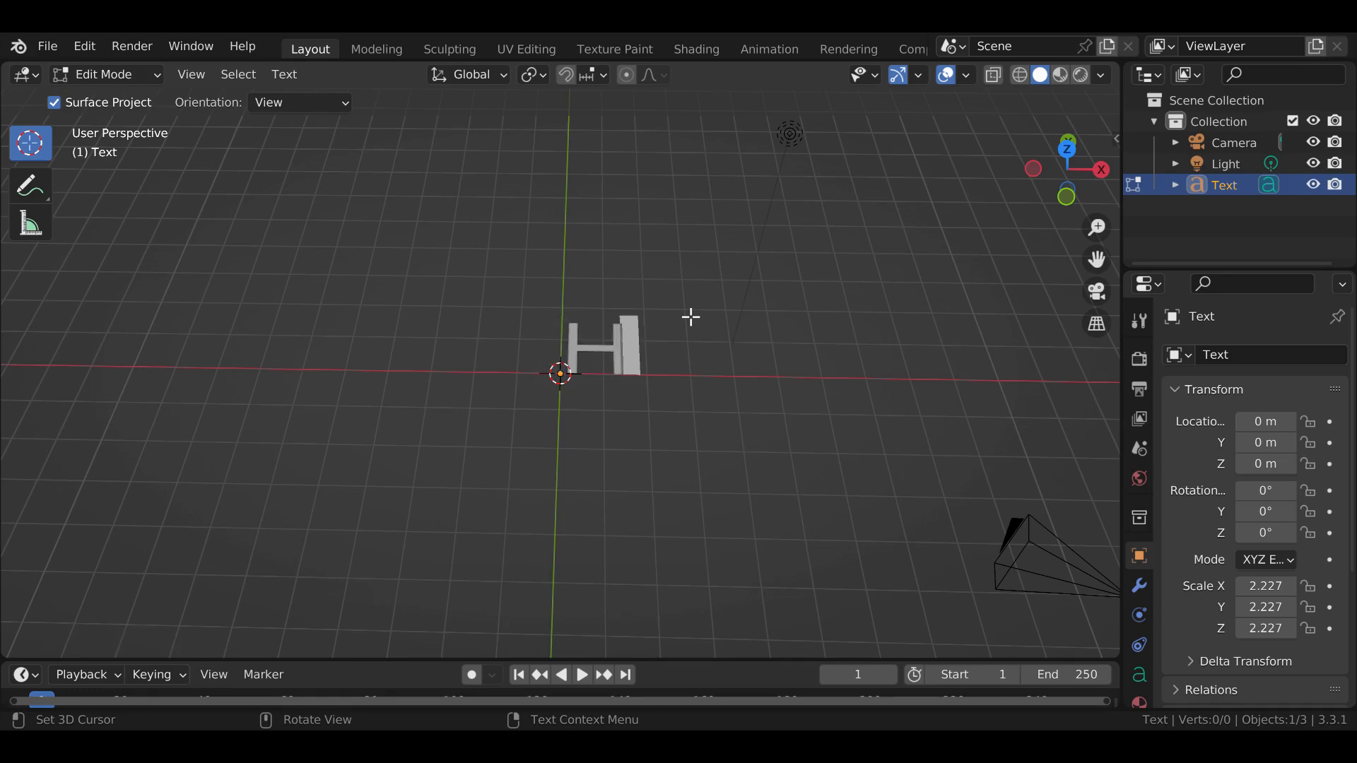
text(ola)
text(gram)
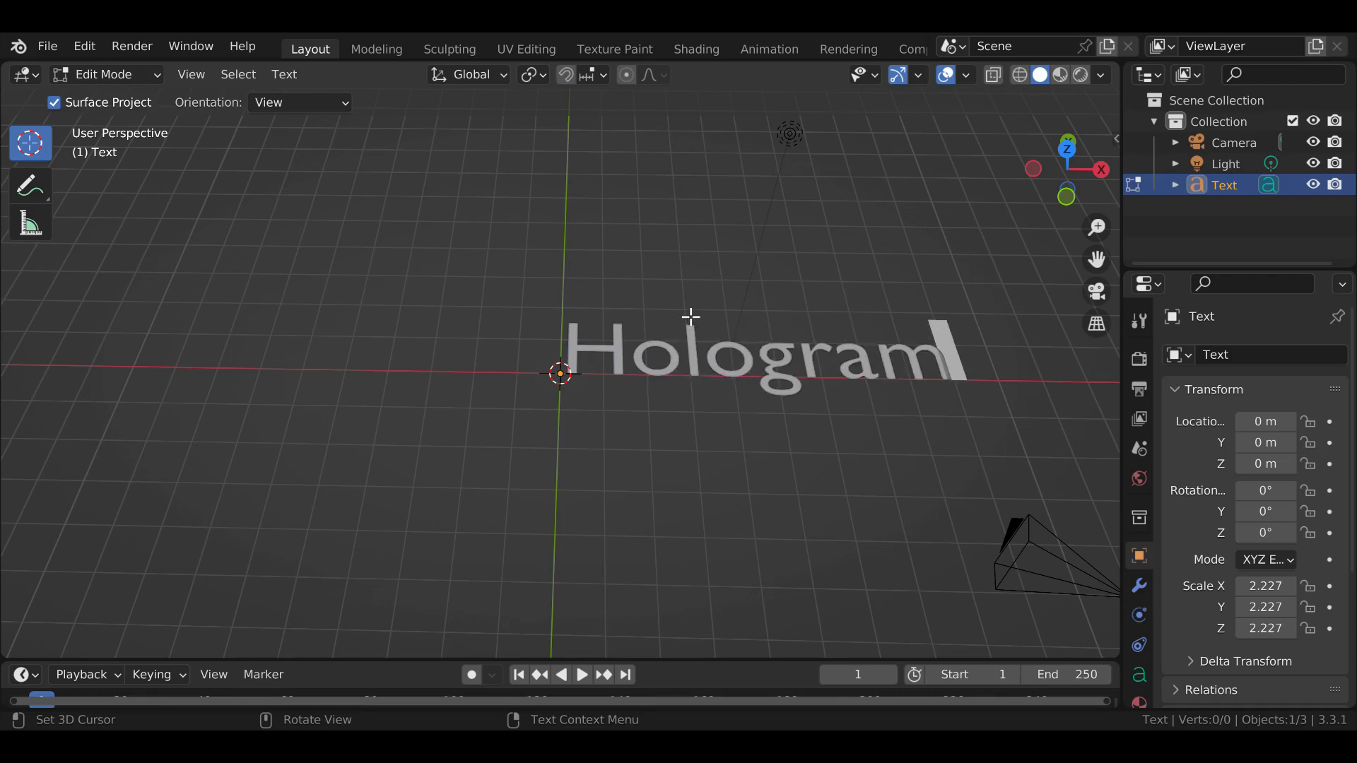
click(116, 74)
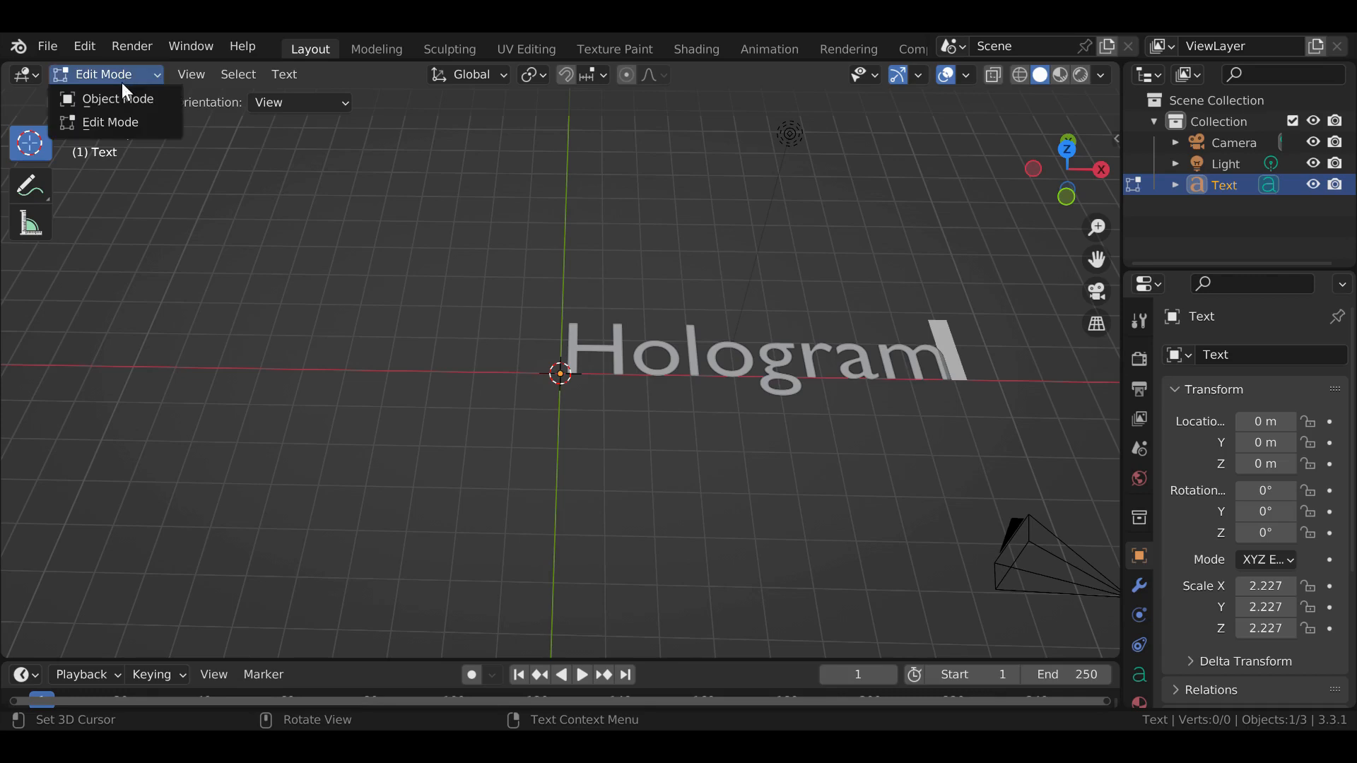
click(123, 99)
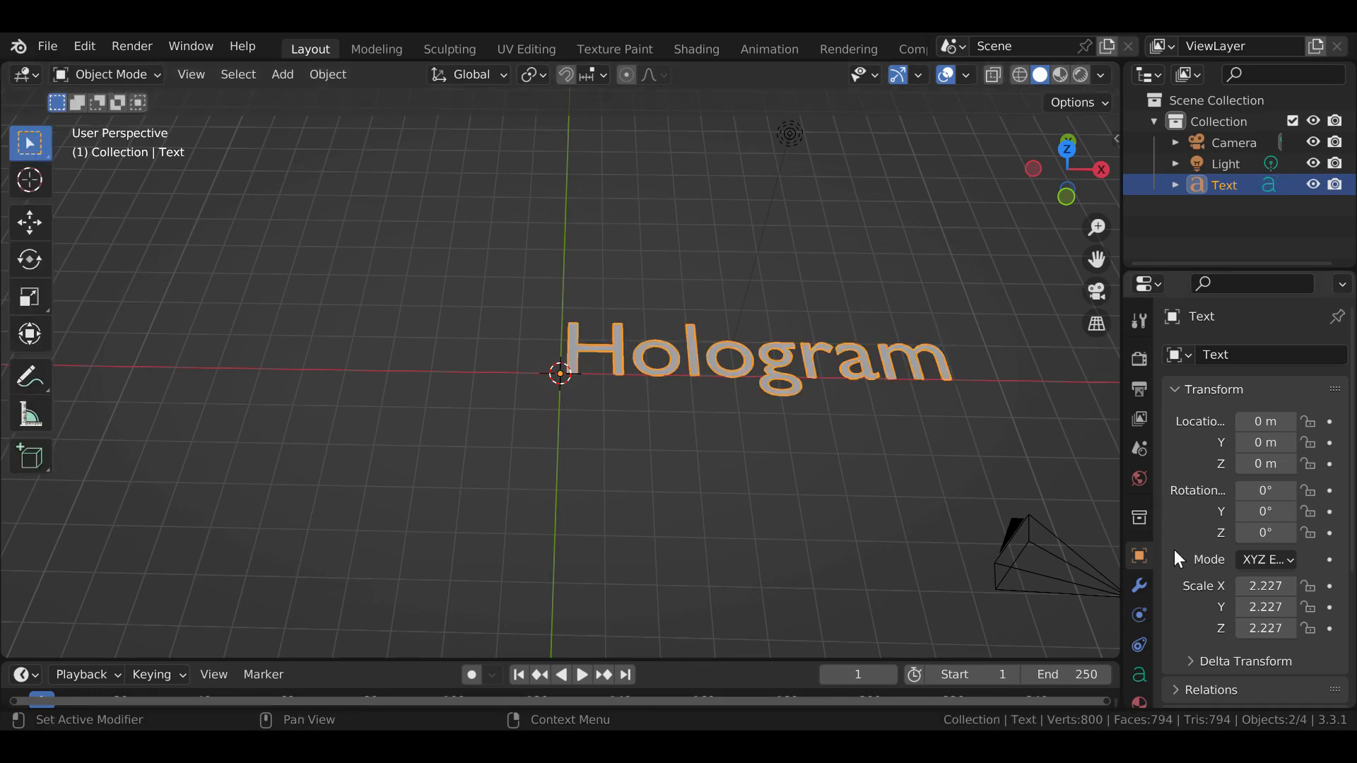
Step: Give the Hologram text thickness by setting its geometry extrusion to 0.06 m
click(1138, 675)
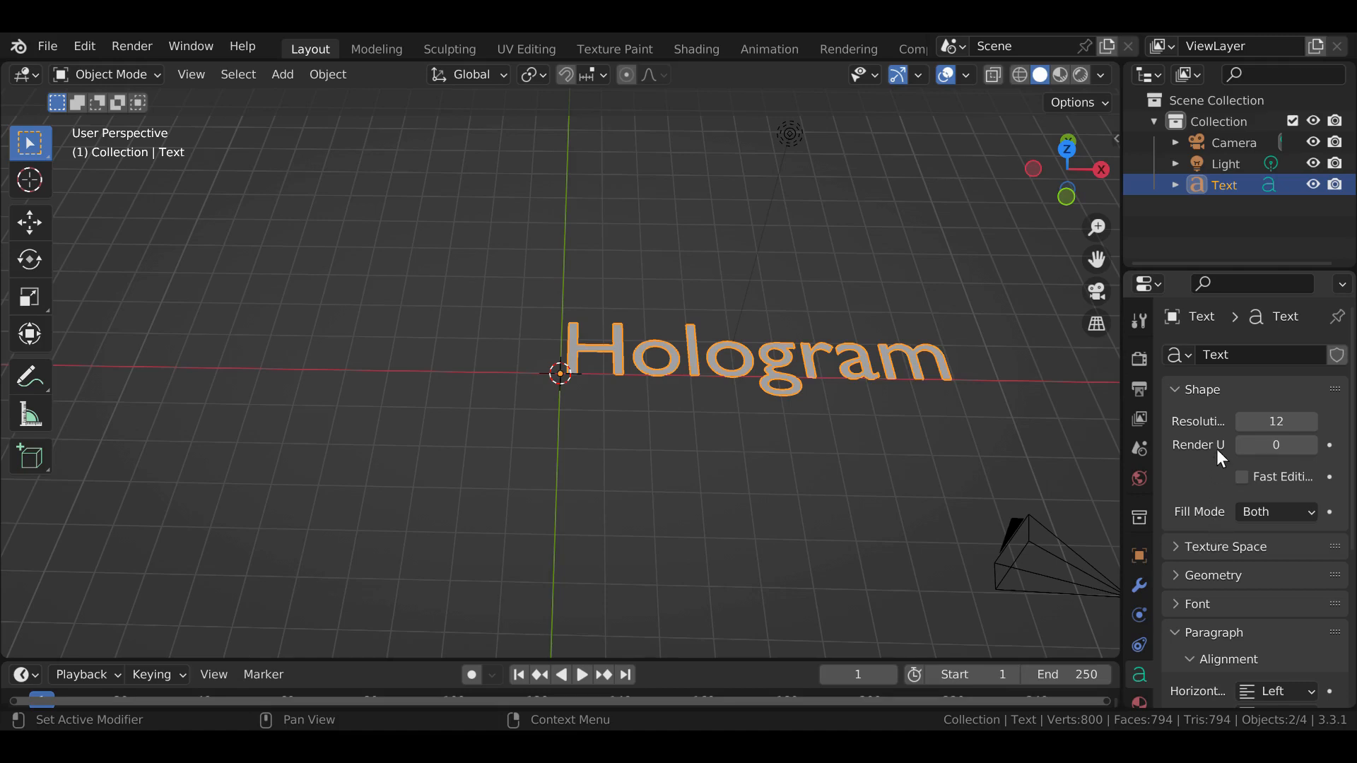
click(1217, 574)
scroll(1248, 558, down, 3)
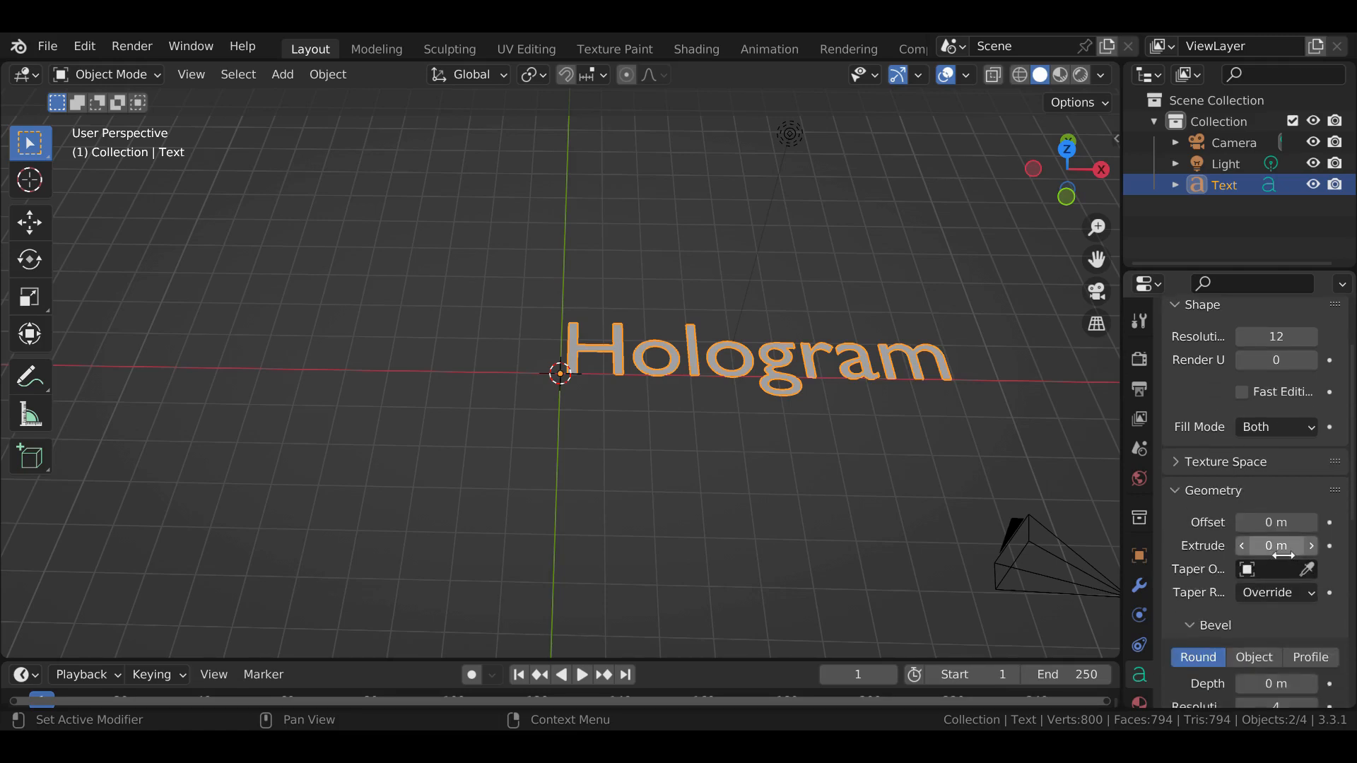
drag(1307, 550, 1322, 550)
click(1310, 546)
click(1311, 545)
scroll(1180, 515, down, 1)
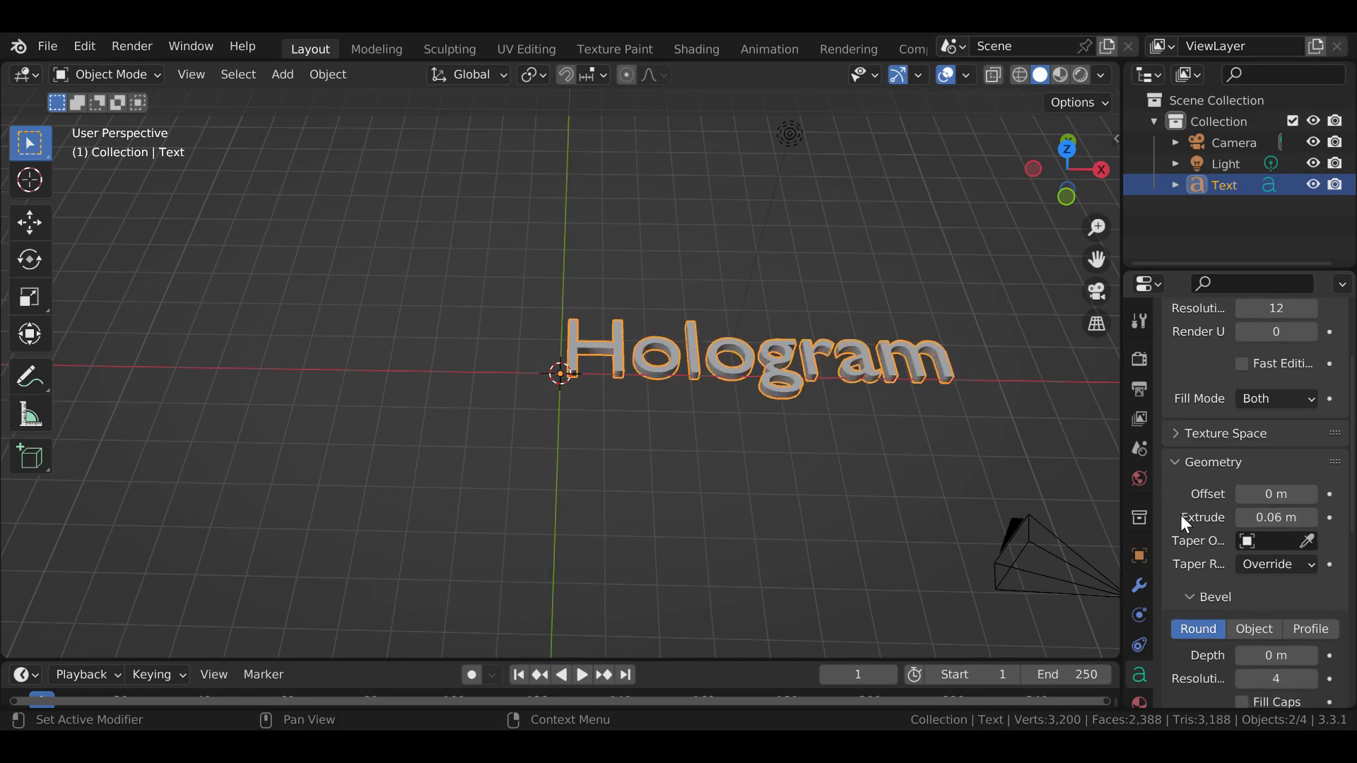
Step: Examine the text's bevel, font and paragraph settings
scroll(1184, 516, down, 5)
click(1196, 615)
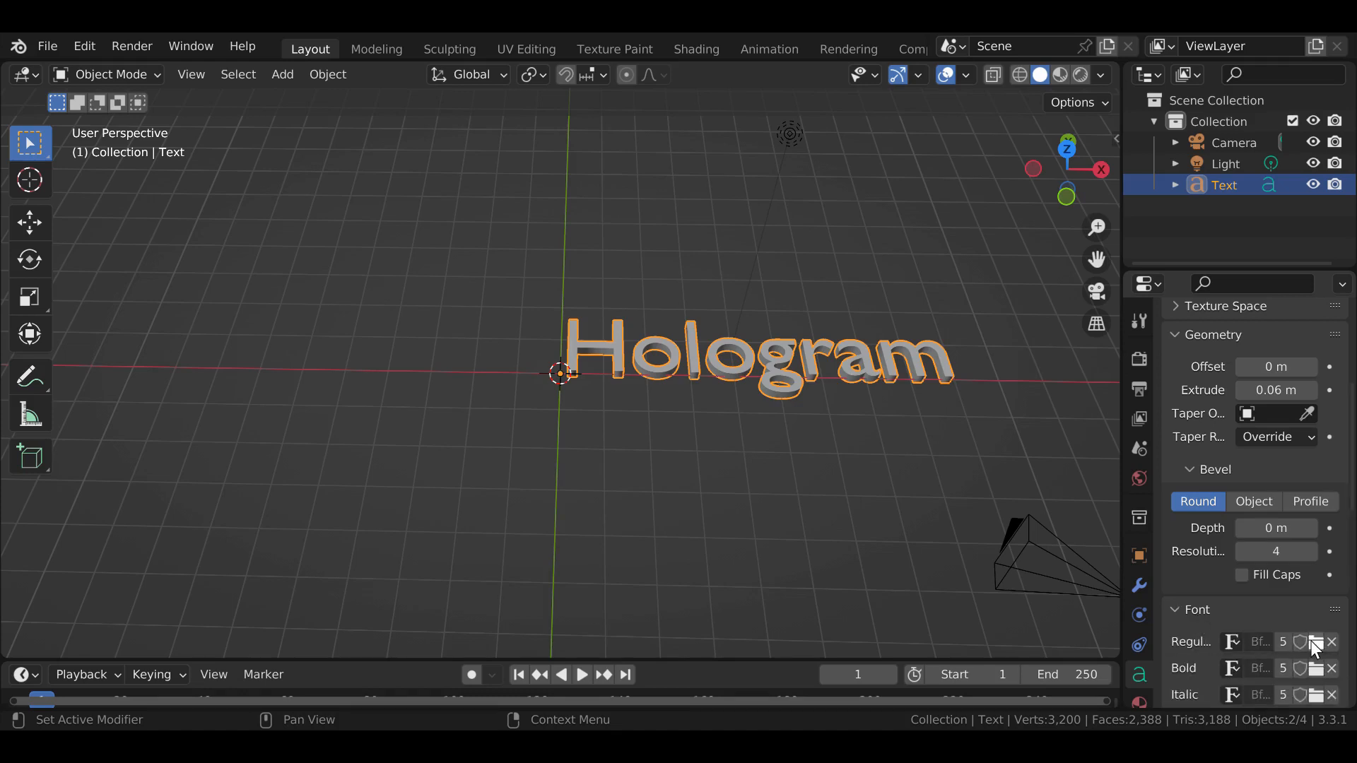
scroll(1215, 603, down, 1)
scroll(792, 387, down, 1)
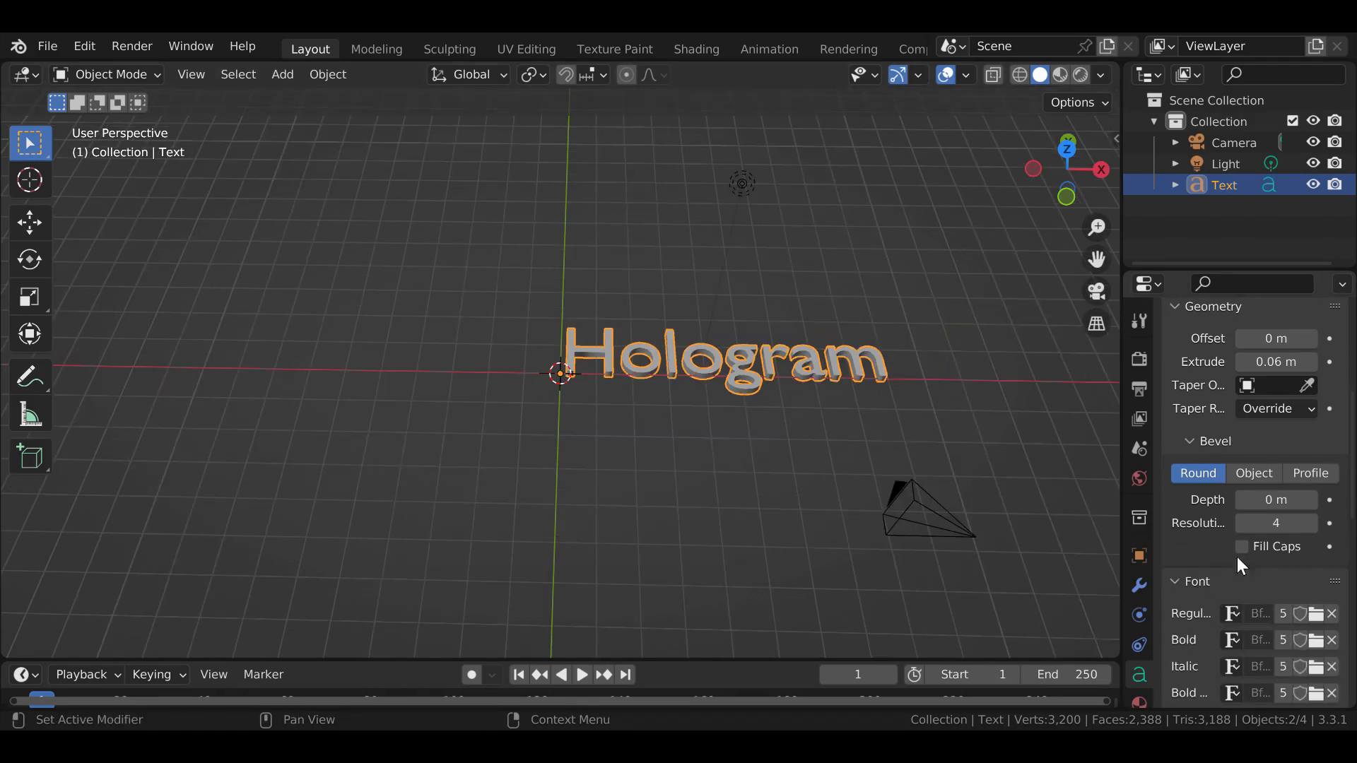
scroll(1237, 558, down, 4)
scroll(1231, 562, down, 1)
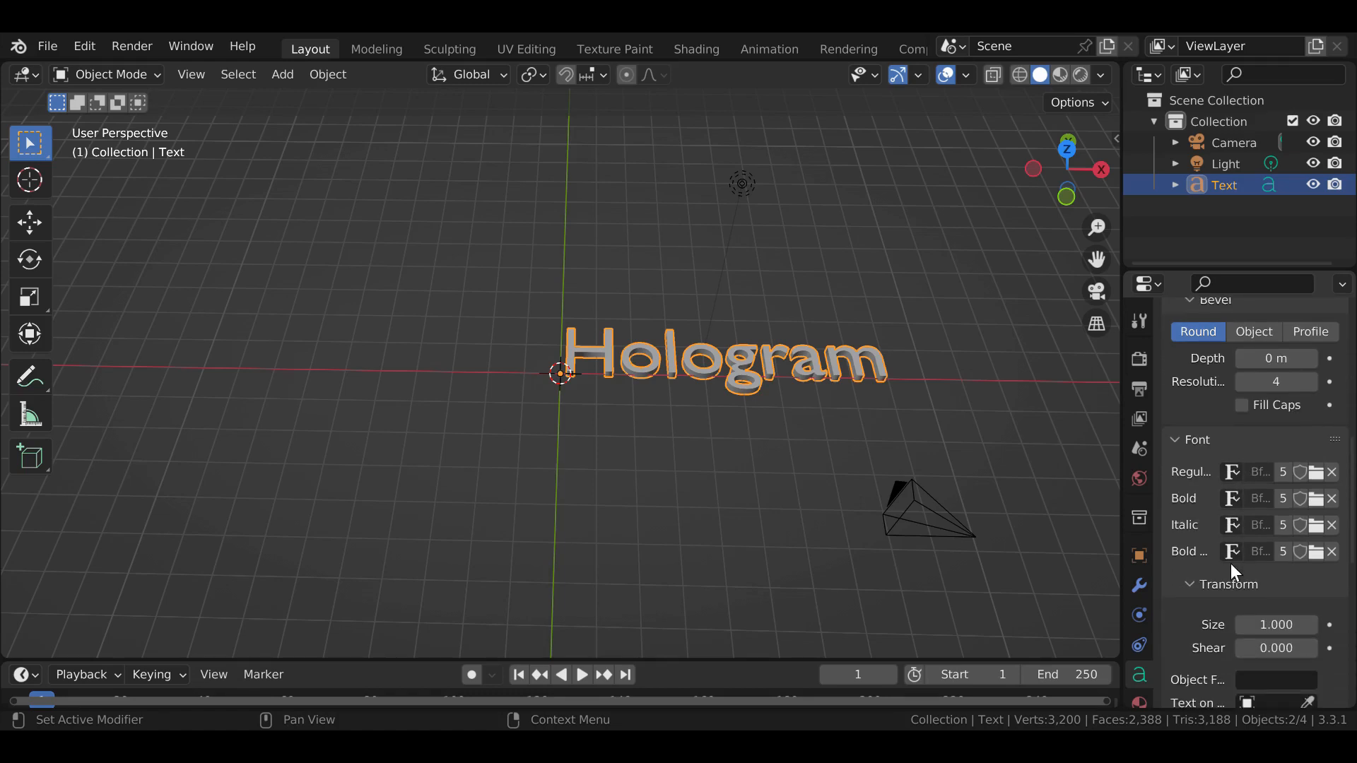
scroll(1235, 599, down, 4)
scroll(1214, 591, down, 7)
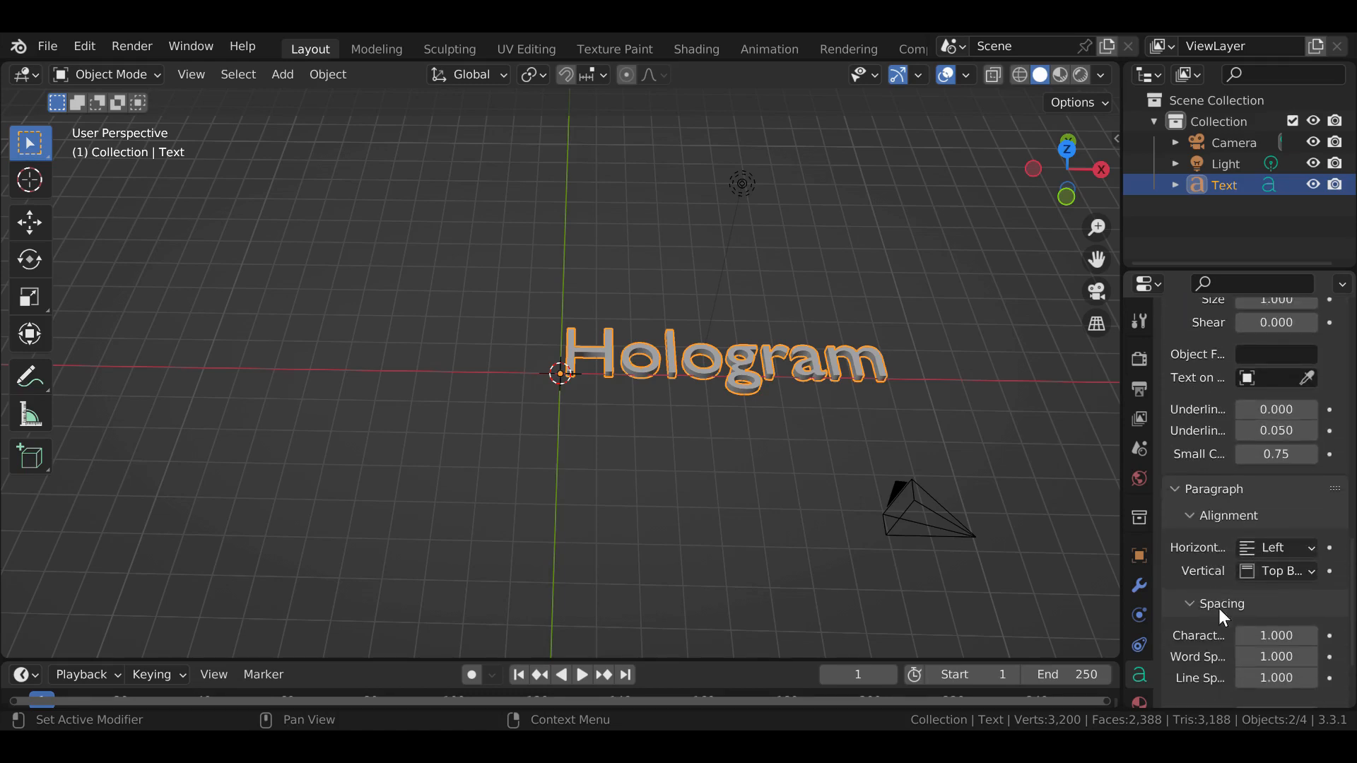
Step: Try a character spacing of 1.200 on the text and return it to 1.000
click(1311, 636)
click(1311, 636)
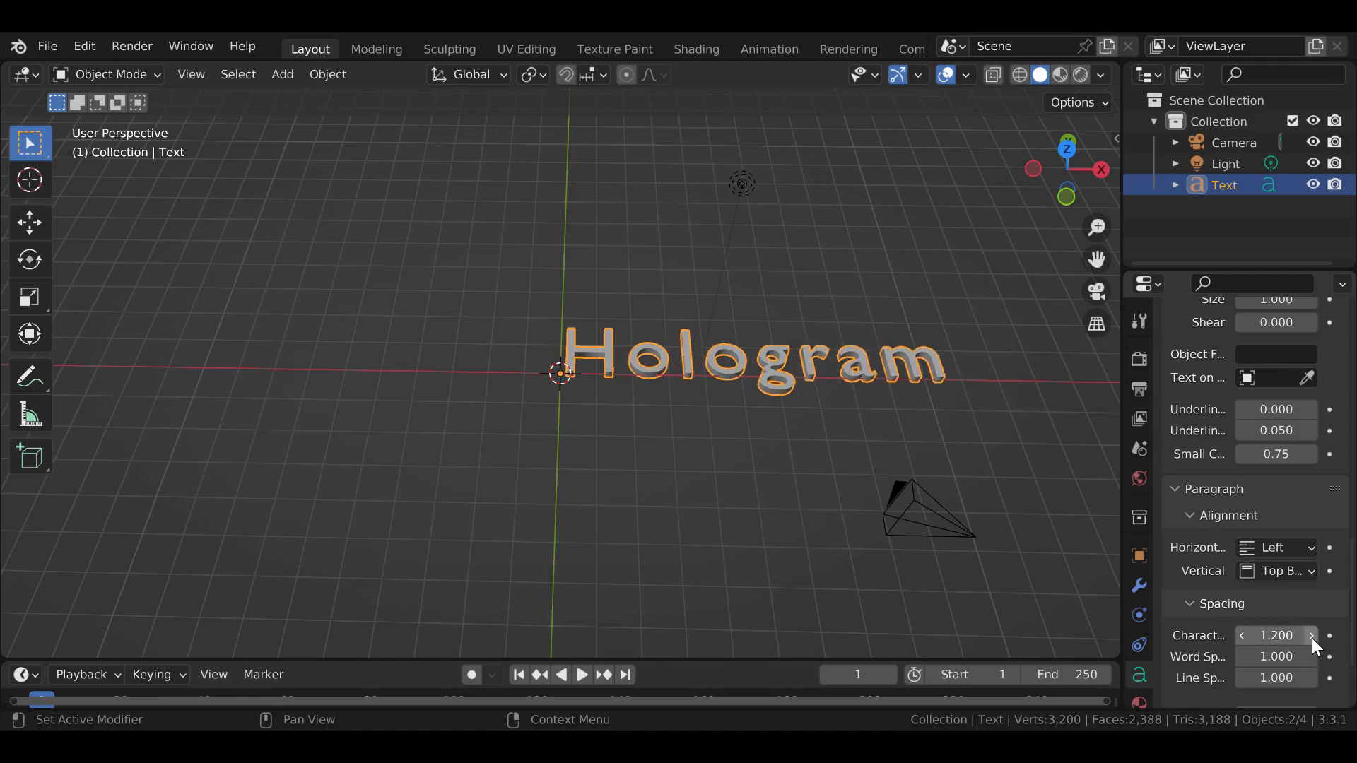
click(1243, 636)
click(1243, 636)
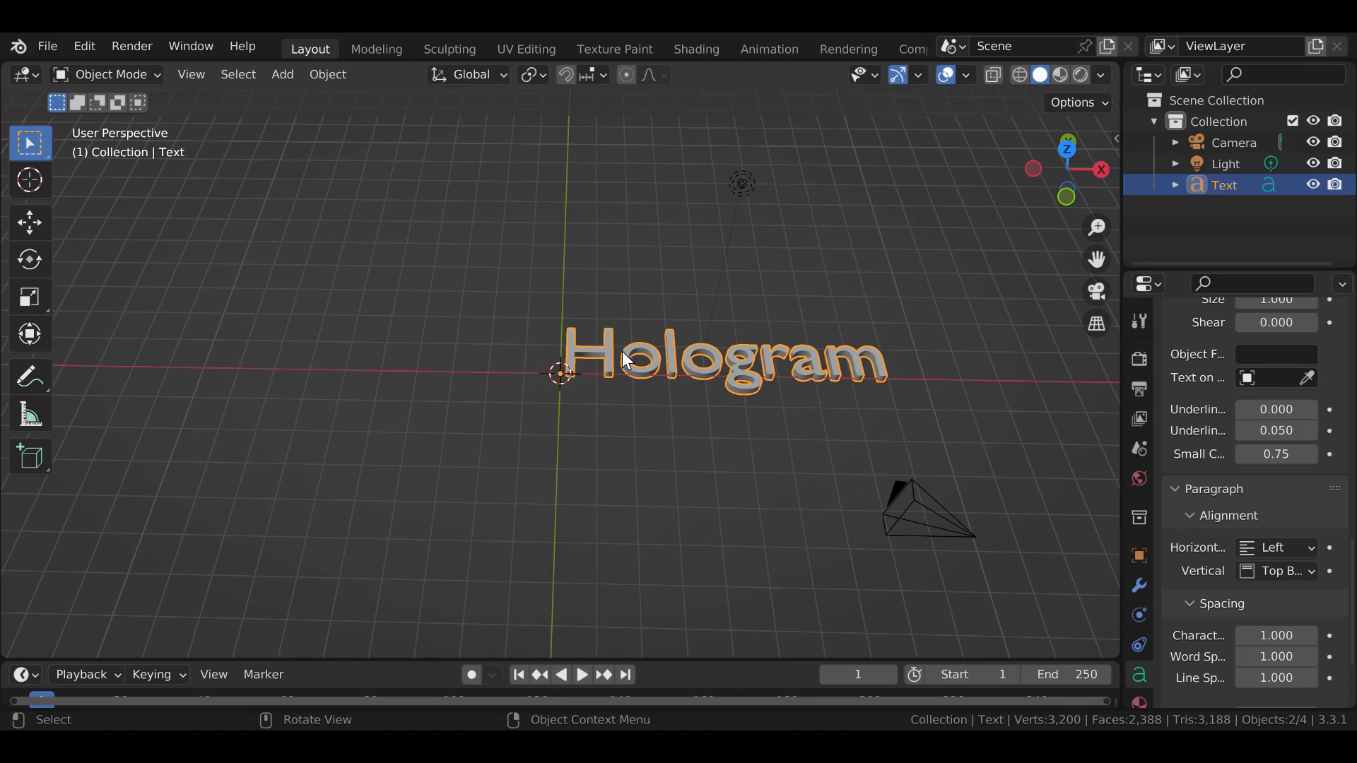
Step: Rotate the Hologram text 90° about the global X axis so it stands upright, and keep it selected
key(r)
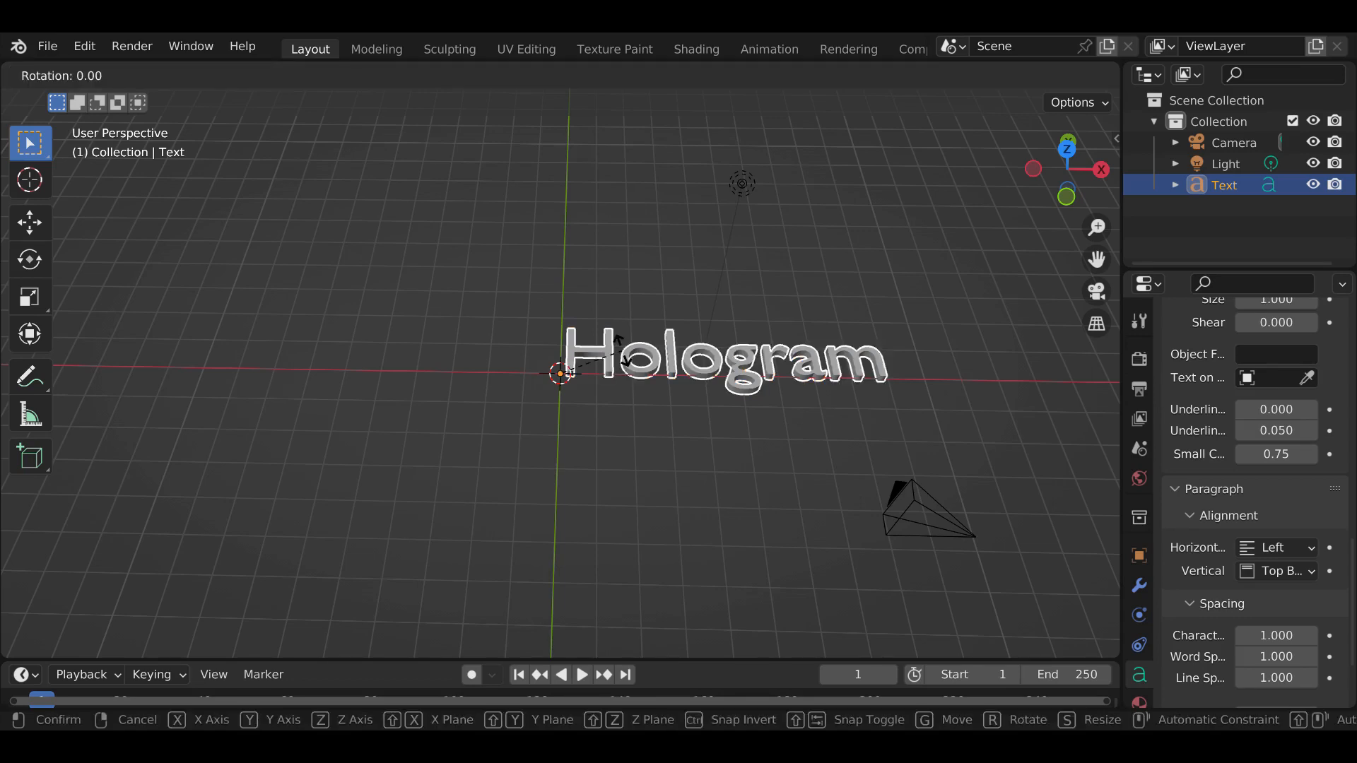
key(x)
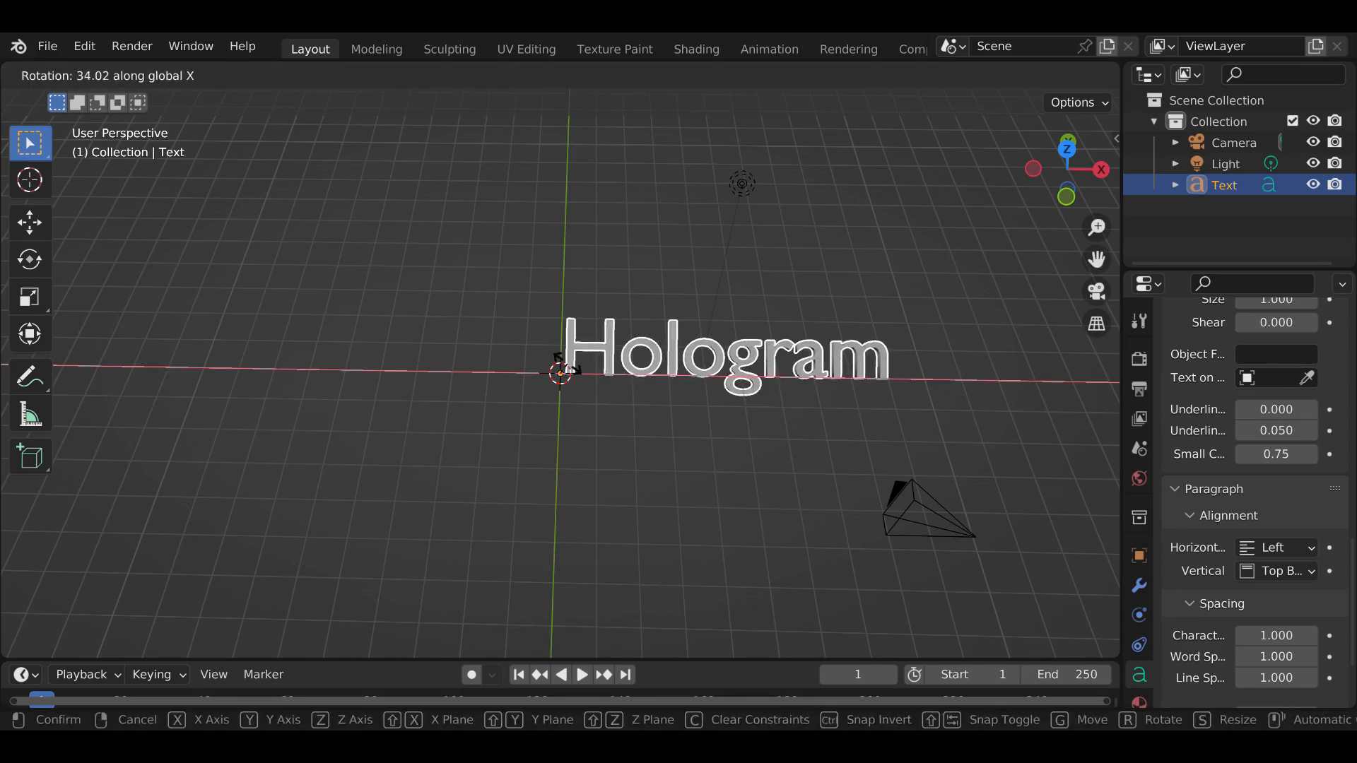
click(535, 334)
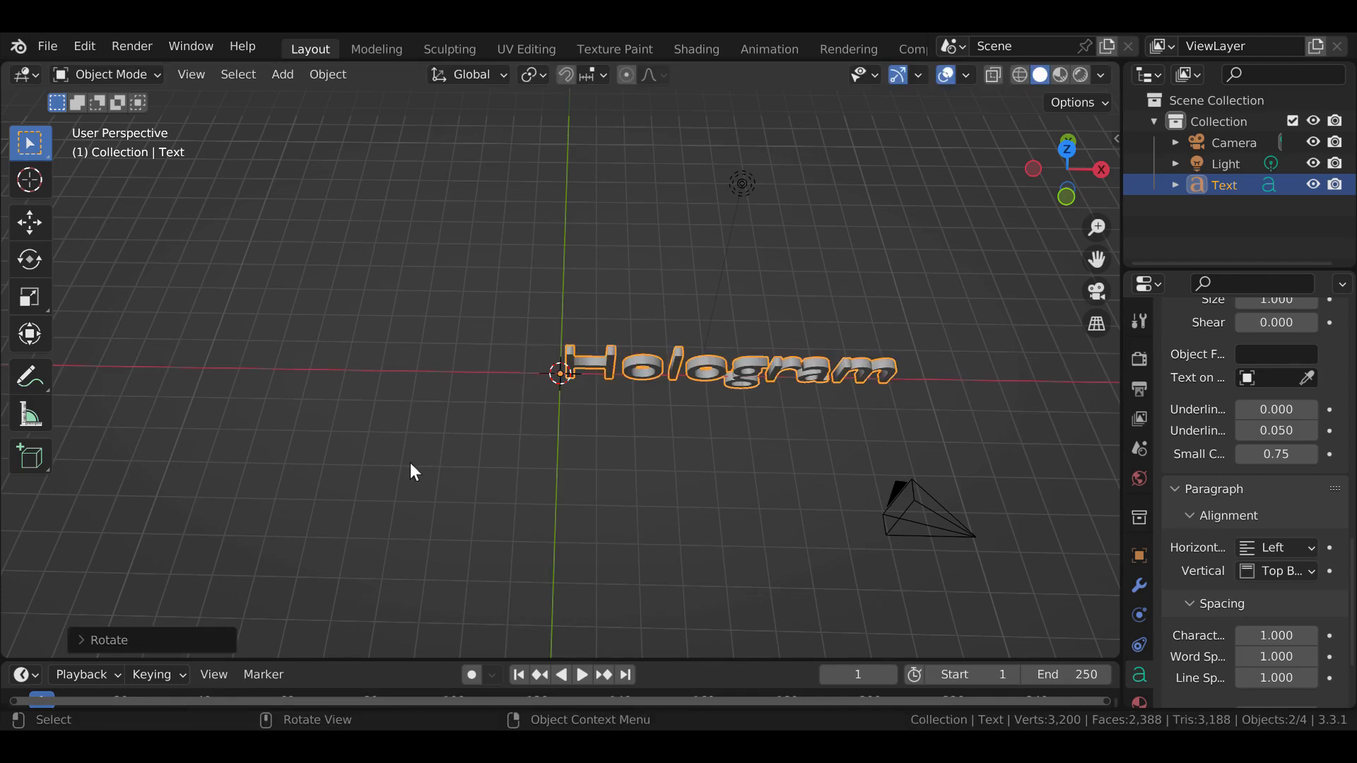
click(156, 629)
click(274, 541)
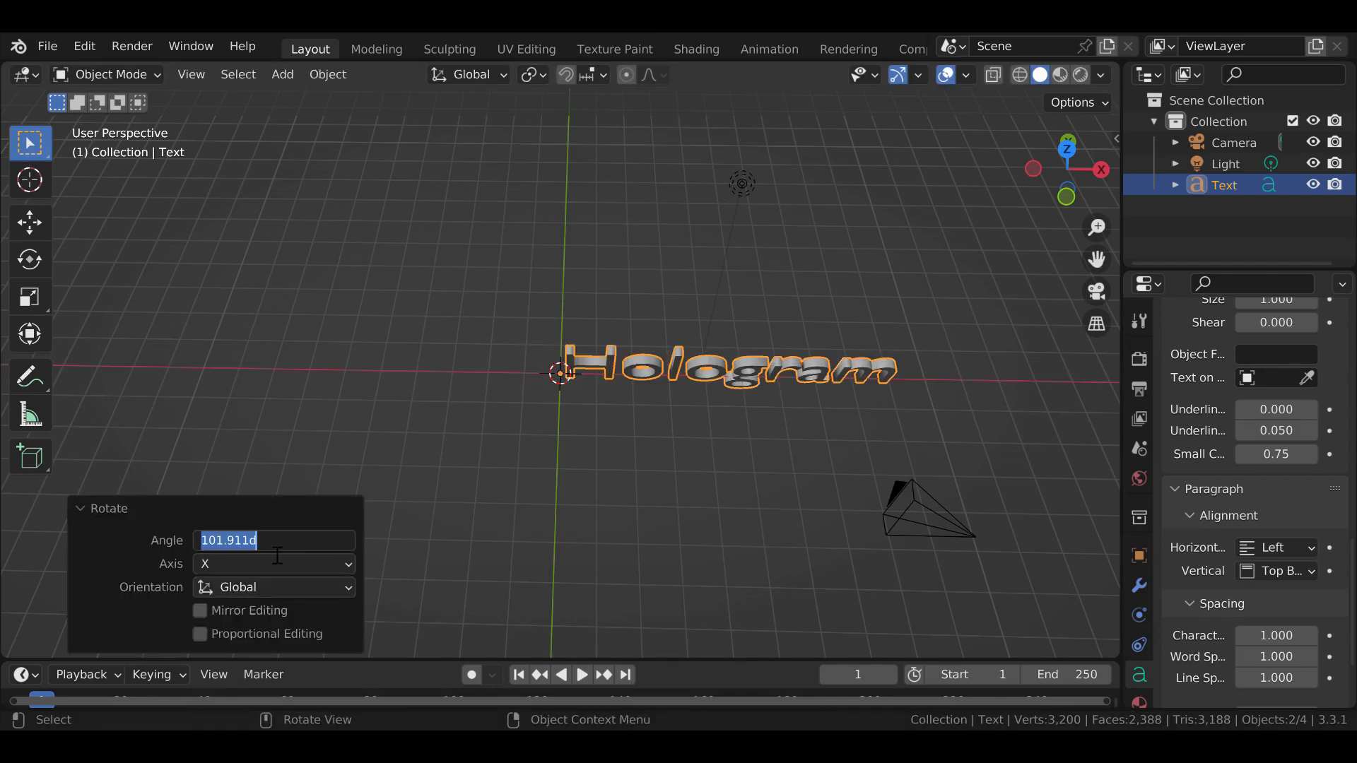
text(90)
key(Return)
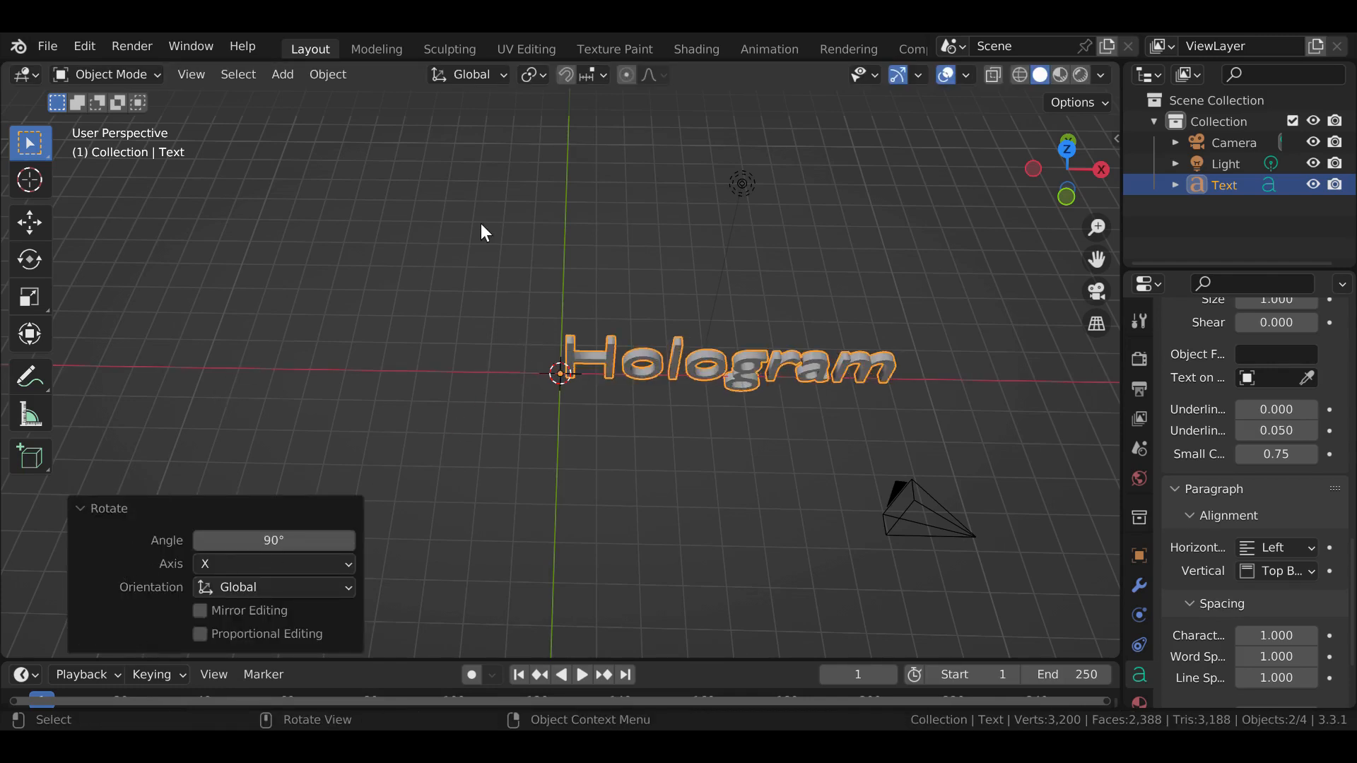
click(527, 233)
middle_drag(611, 370, 637, 346)
click(606, 348)
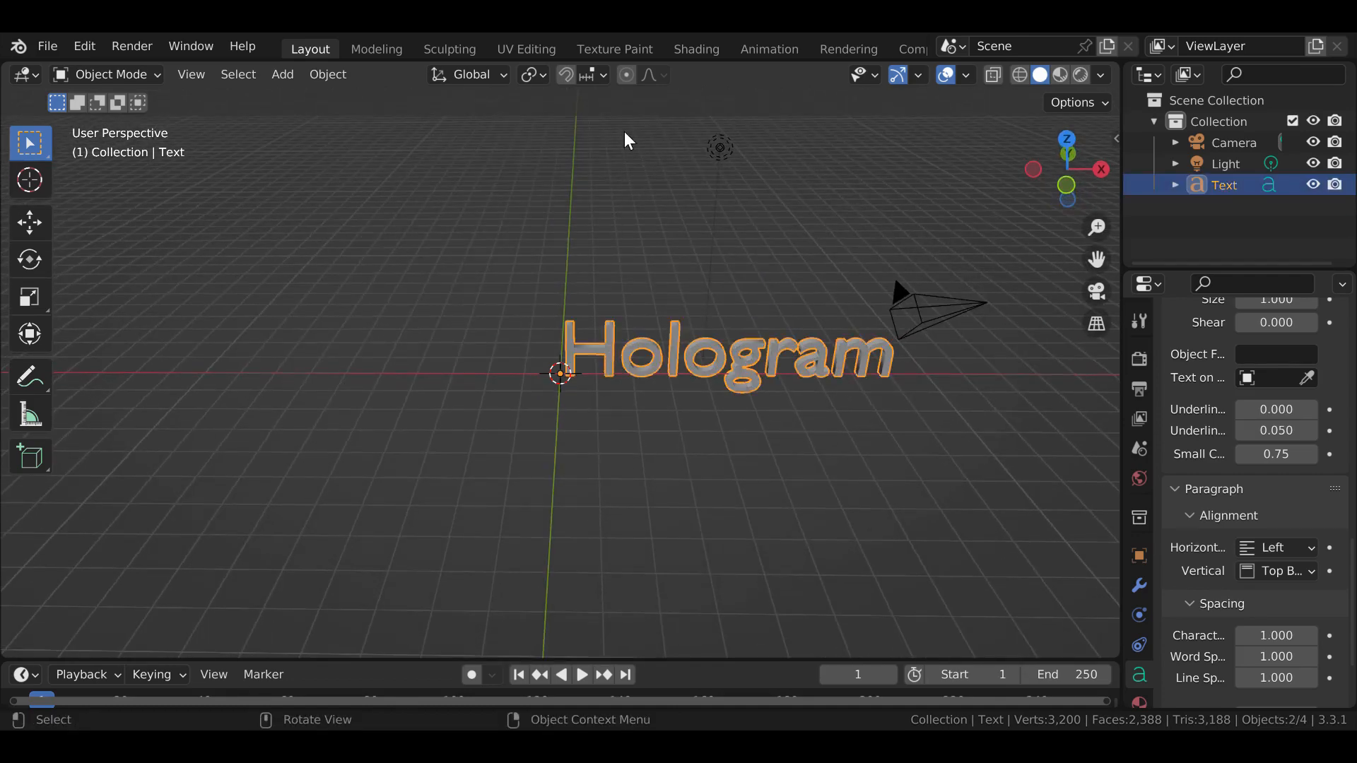
Step: Create a new material for the text in the Shading workspace and name it "hologram"
click(697, 51)
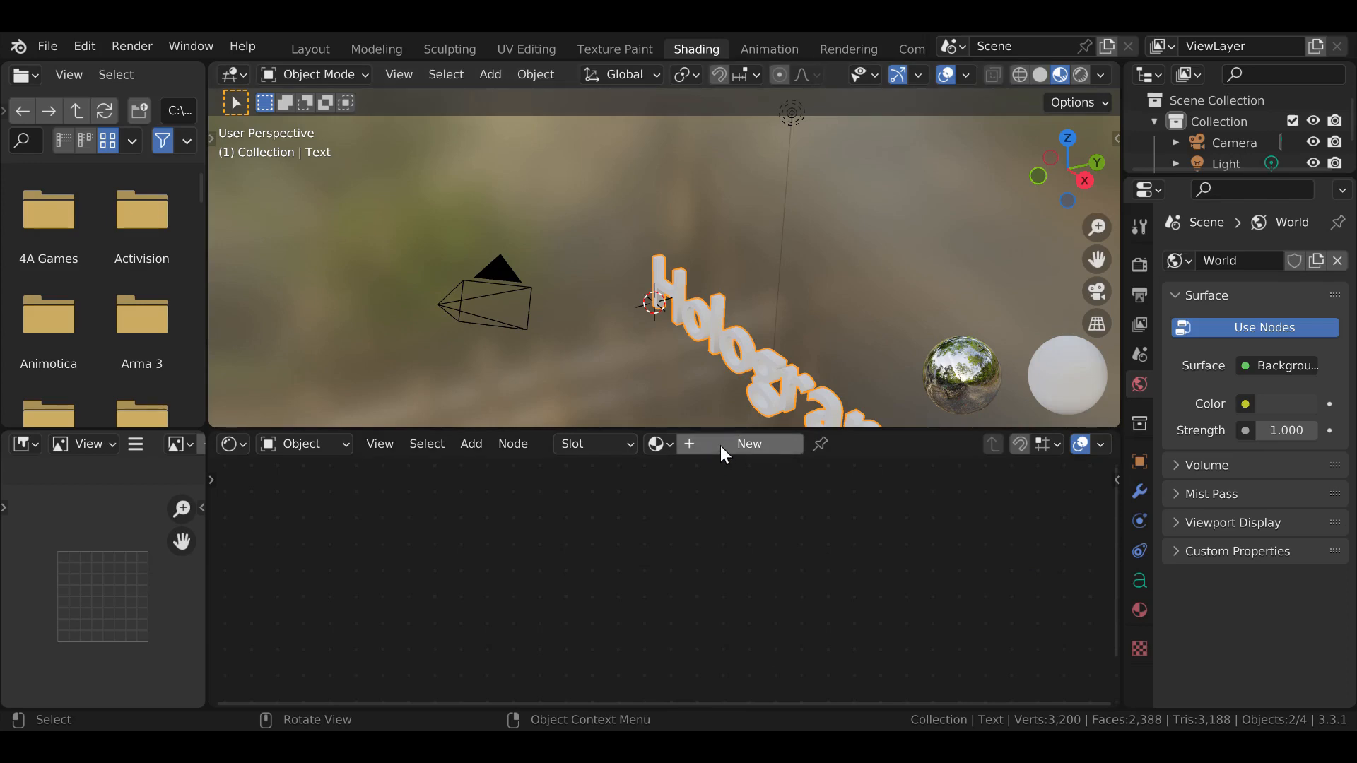
scroll(442, 532, down, 3)
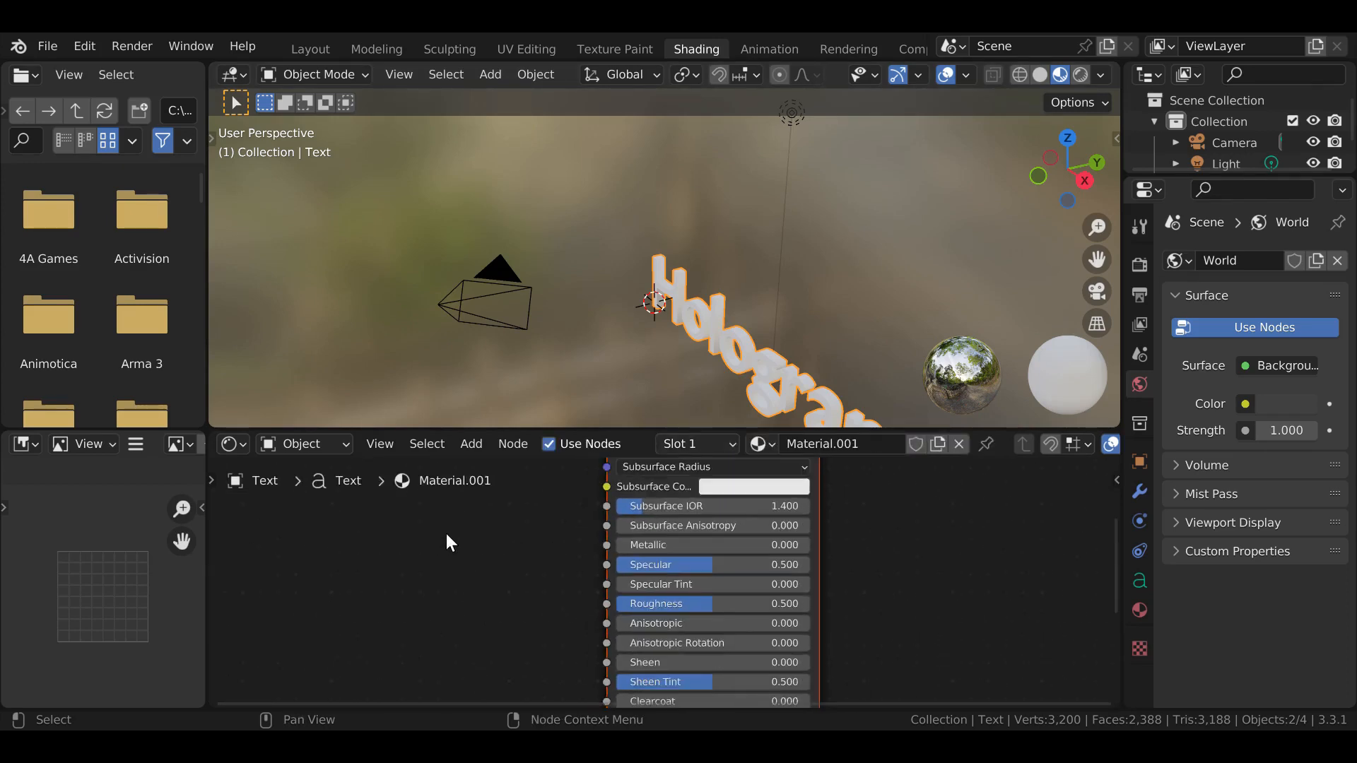
click(839, 445)
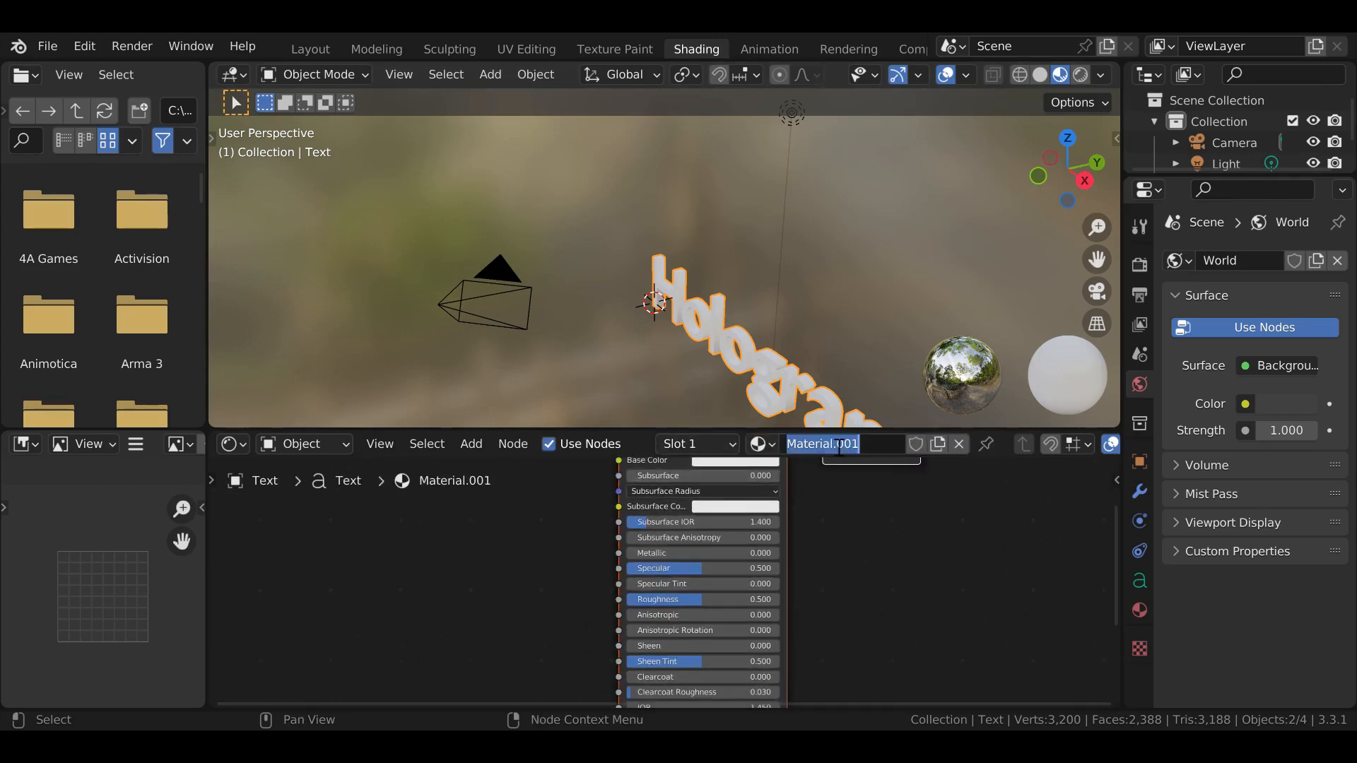
text(holo)
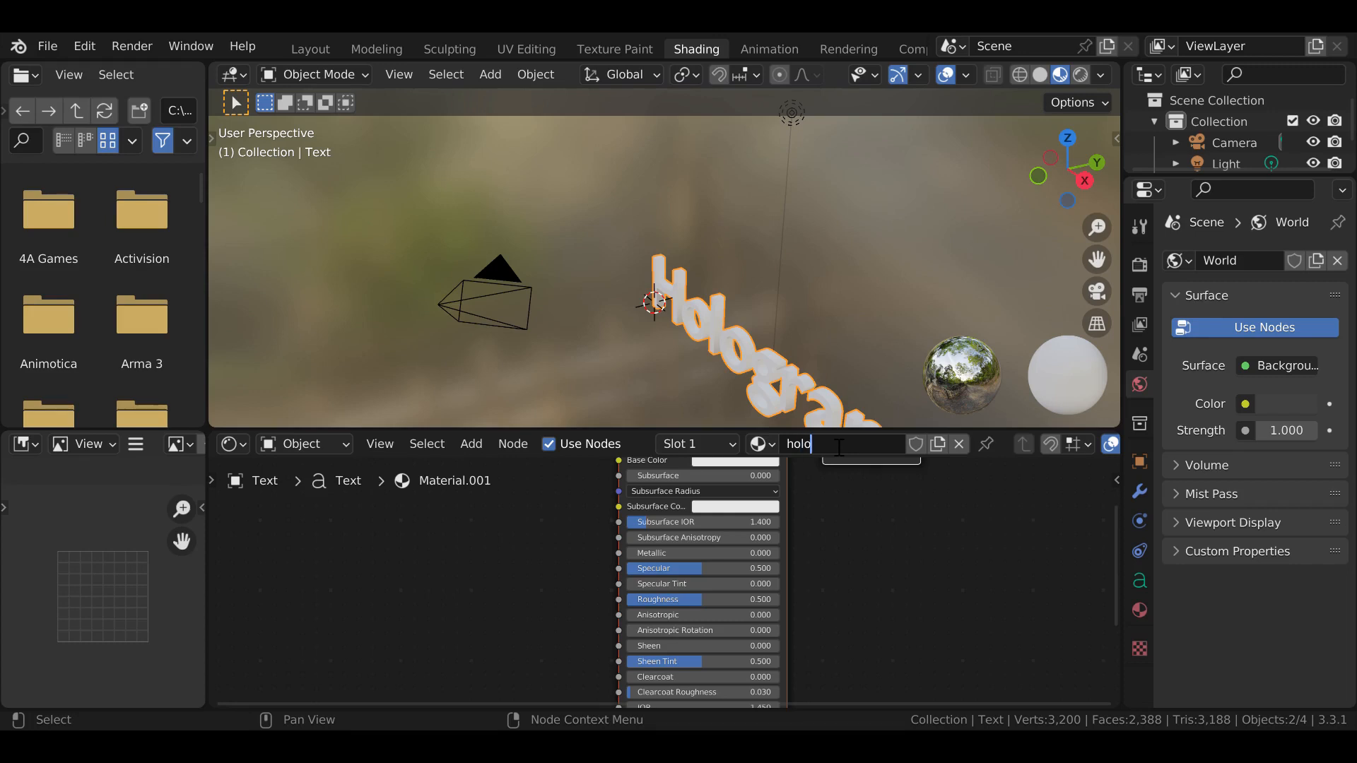
text(gram)
click(502, 598)
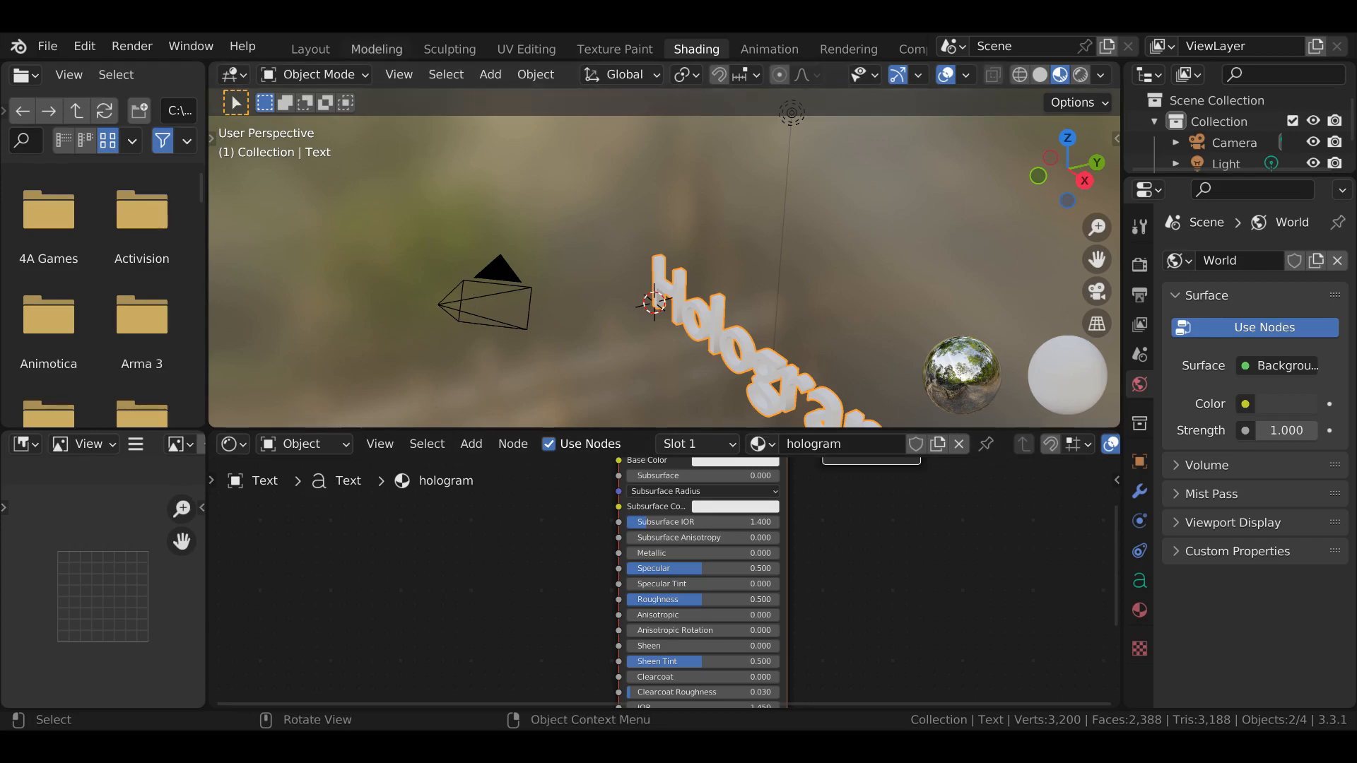
Step: In the Layout workspace, set the hologram material's blend mode to Alpha Blend and its shadow mode to Alpha Hashed
click(307, 48)
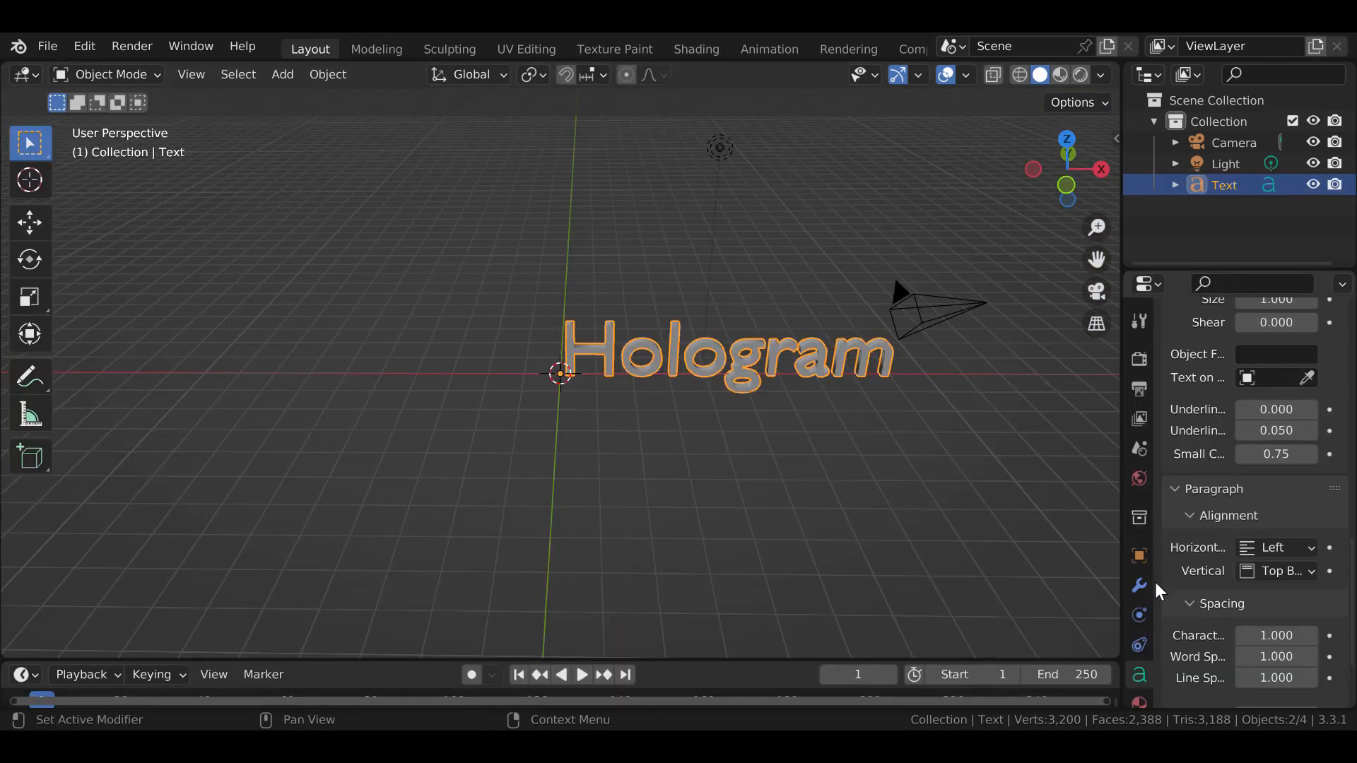
scroll(1155, 585, down, 1)
scroll(1143, 592, down, 4)
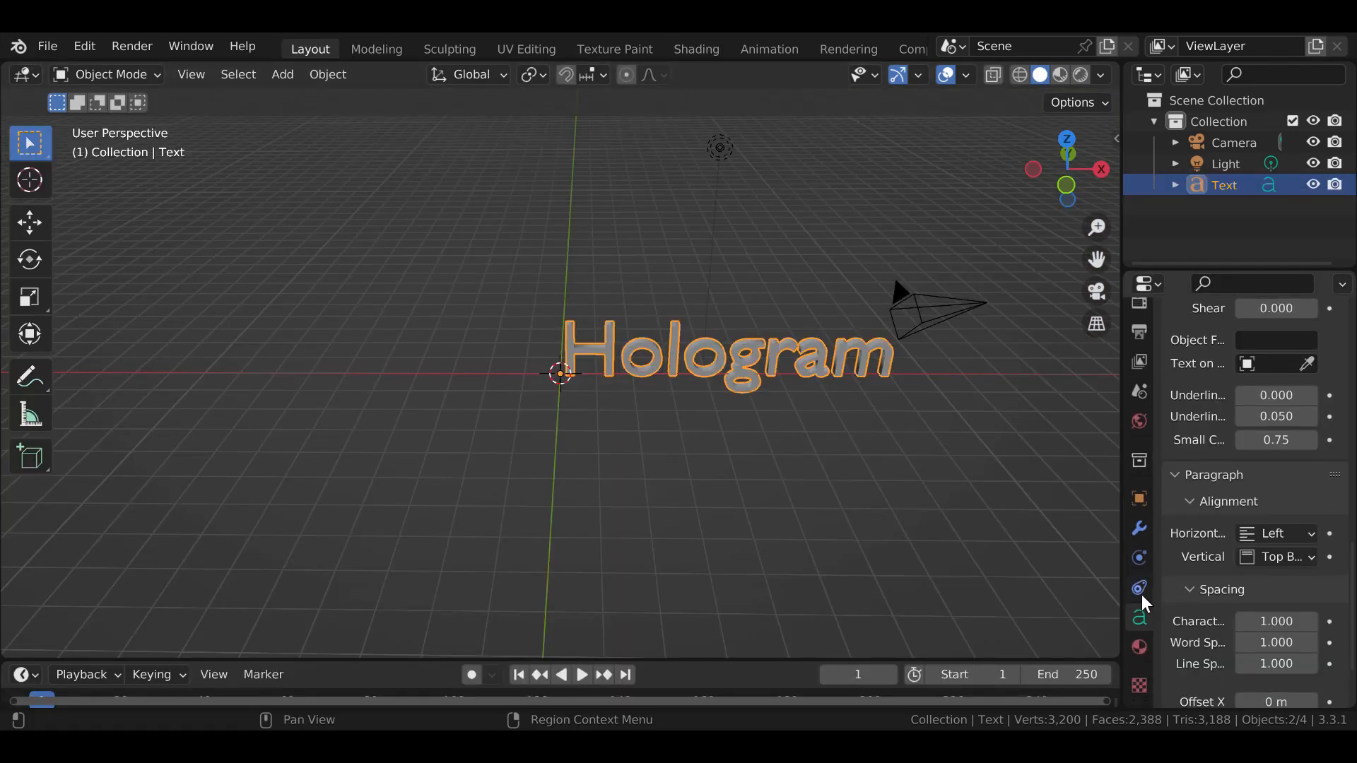
click(1138, 645)
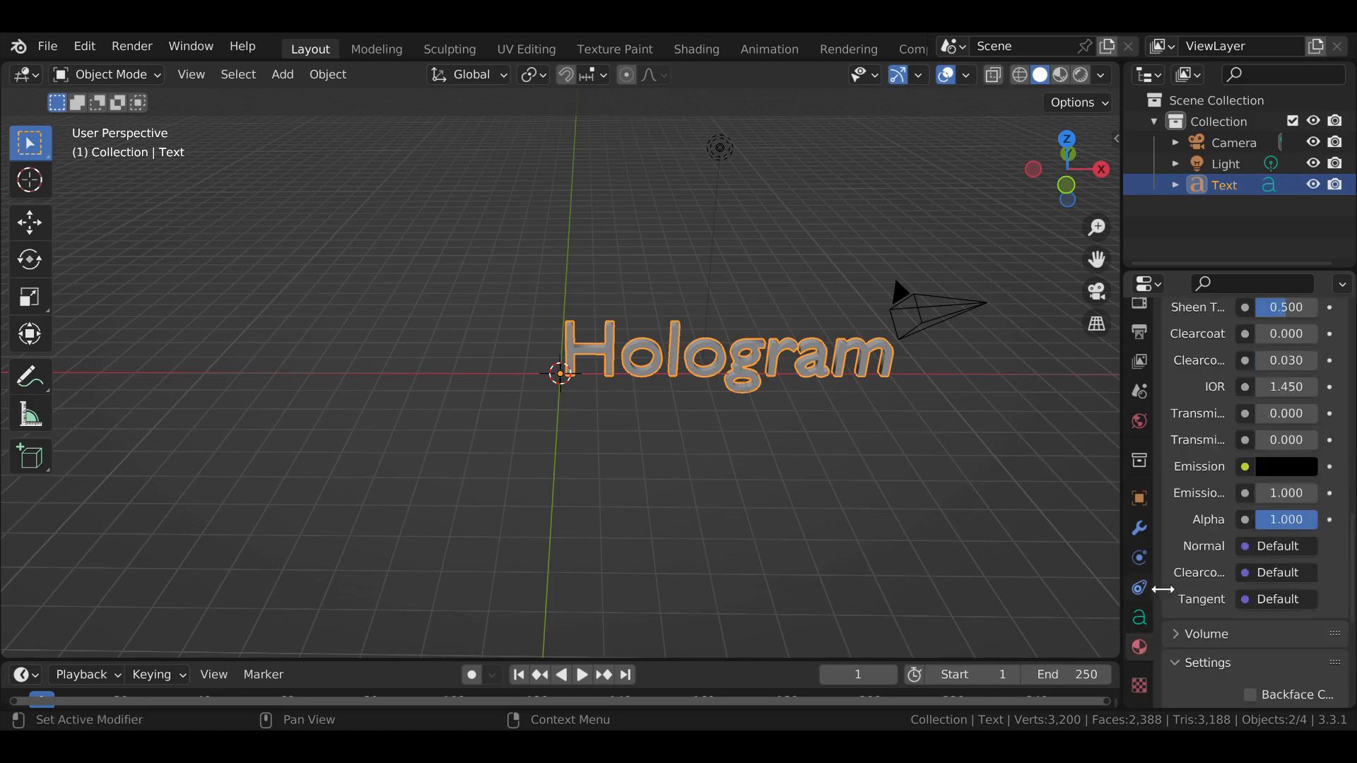
drag(1134, 602, 968, 602)
scroll(1093, 512, down, 2)
scroll(1094, 512, down, 5)
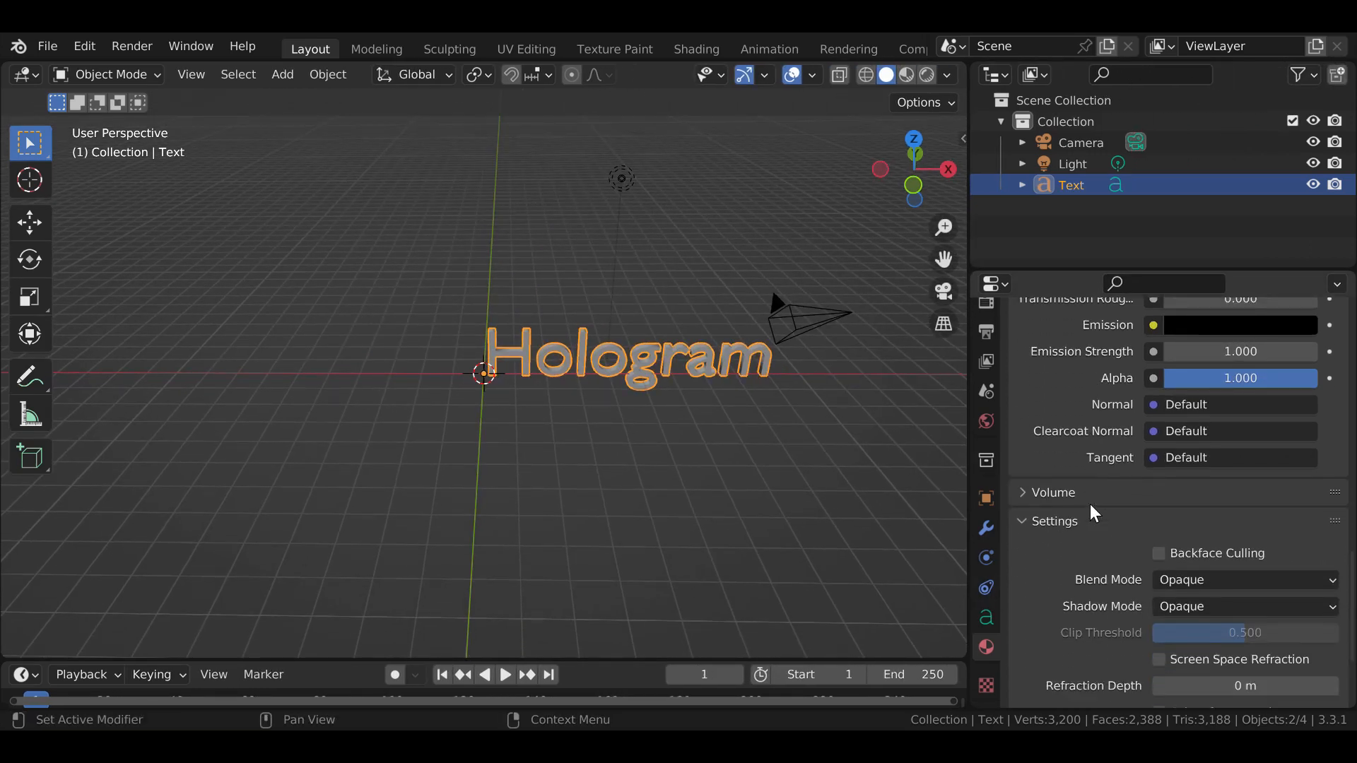
scroll(1125, 518, down, 1)
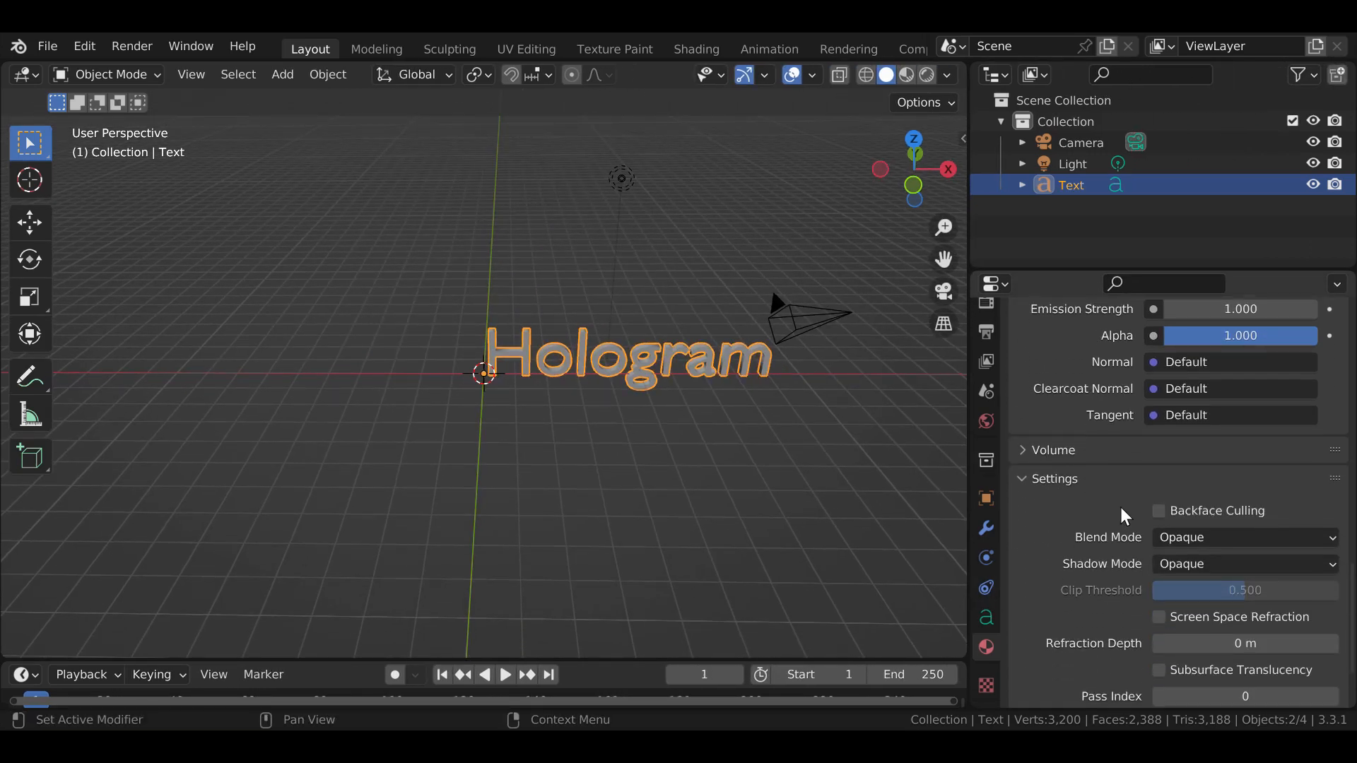
click(1183, 541)
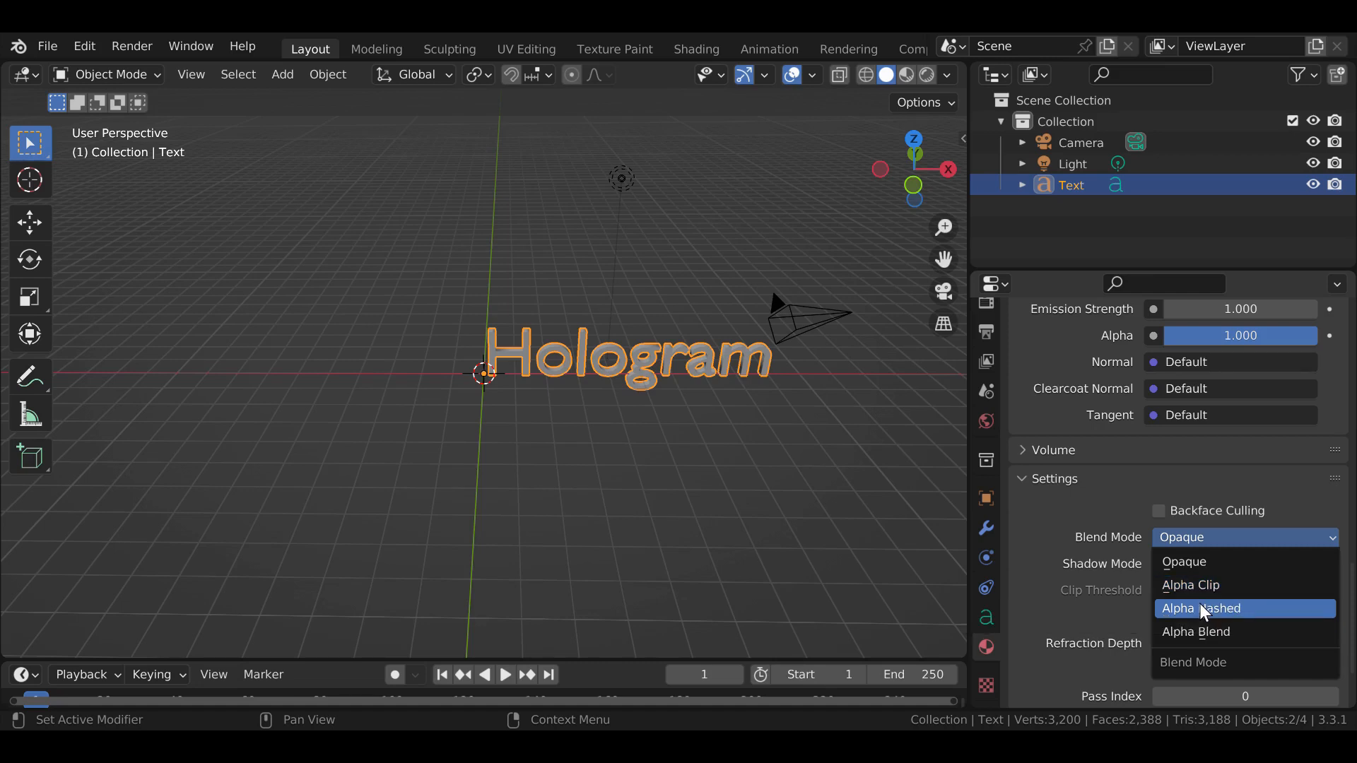
click(1203, 635)
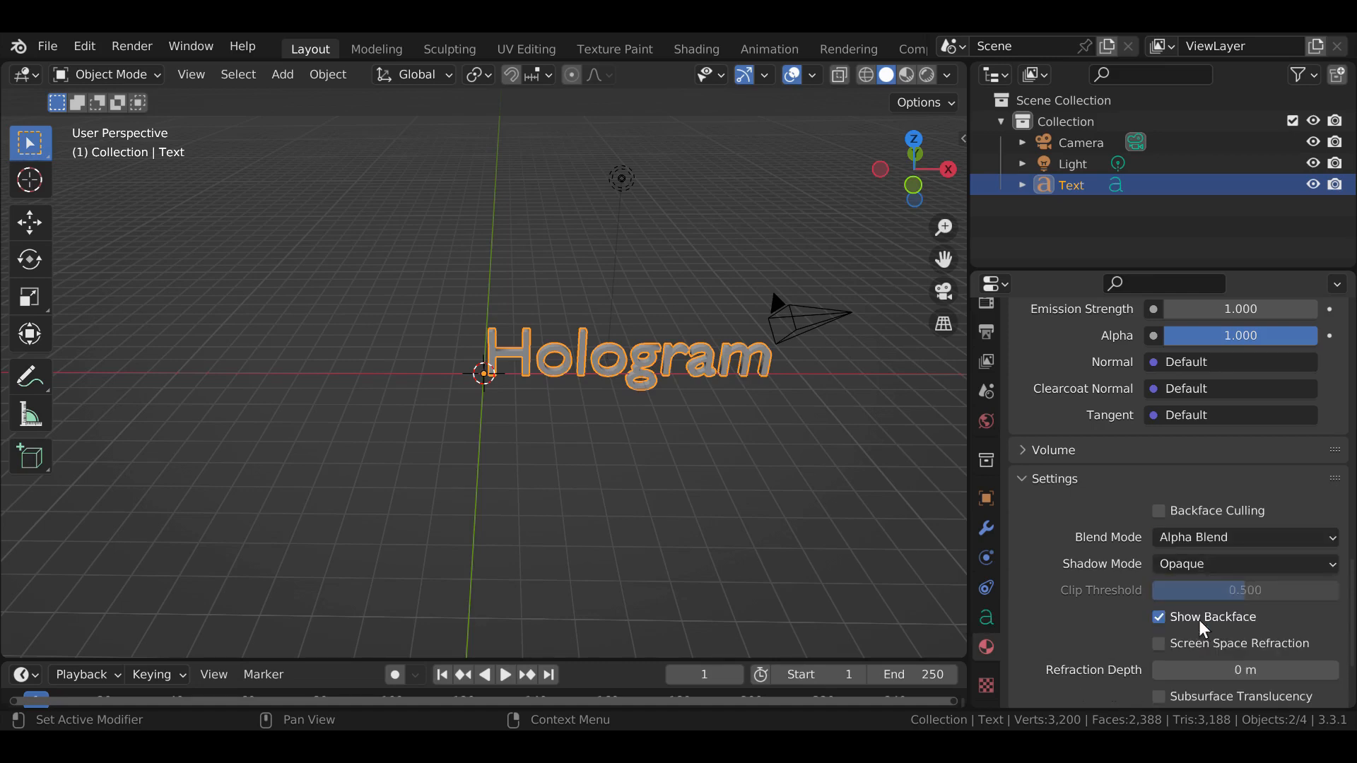
click(1201, 566)
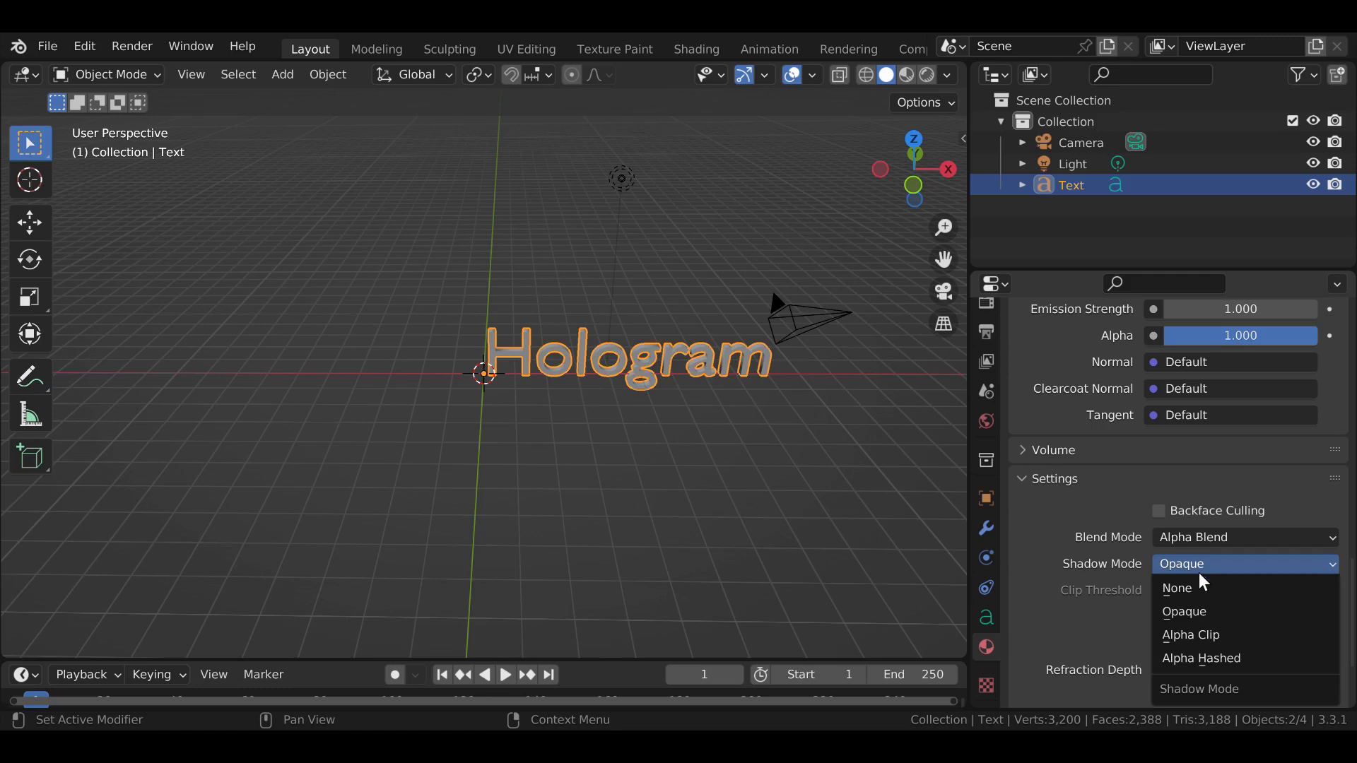
click(1212, 660)
Step: Enable Screen Space Refraction and Subsurface Translucency for the hologram material
scroll(1148, 625, down, 1)
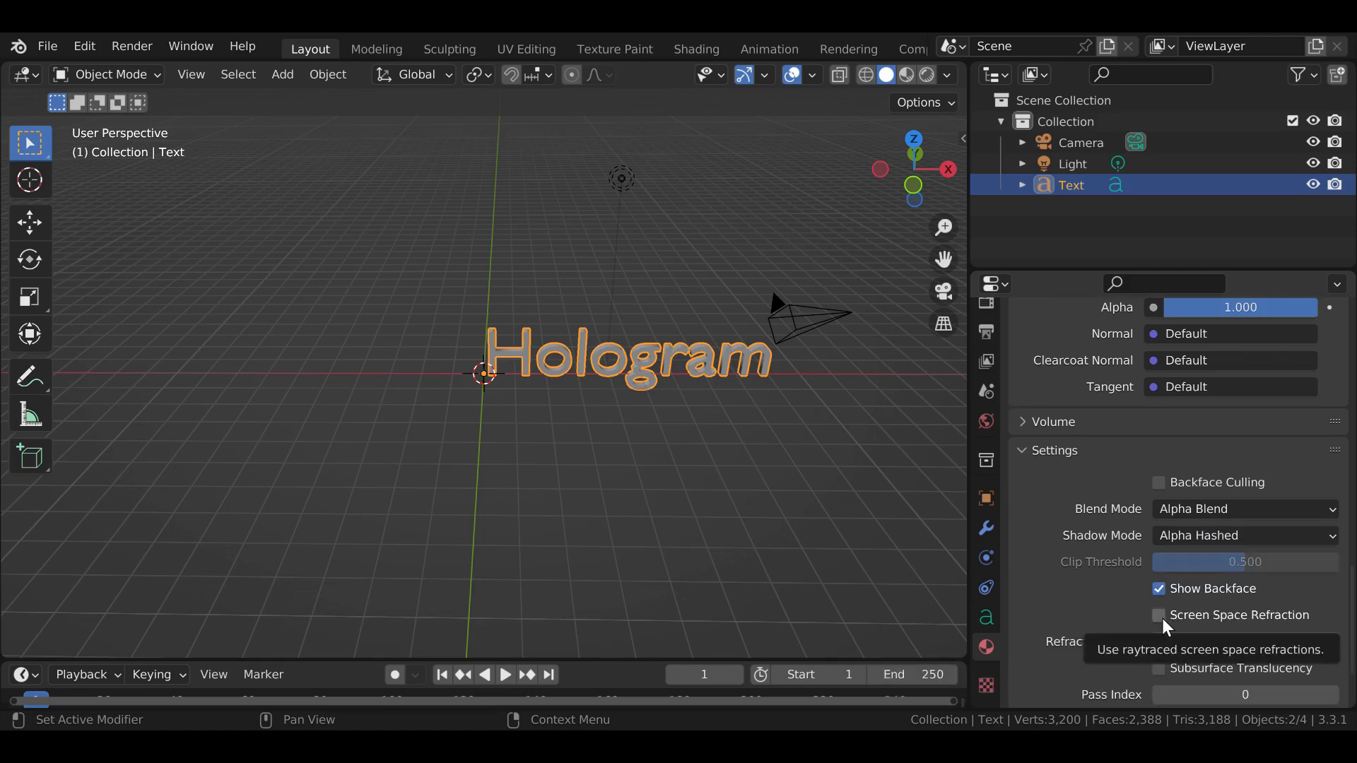
click(1165, 625)
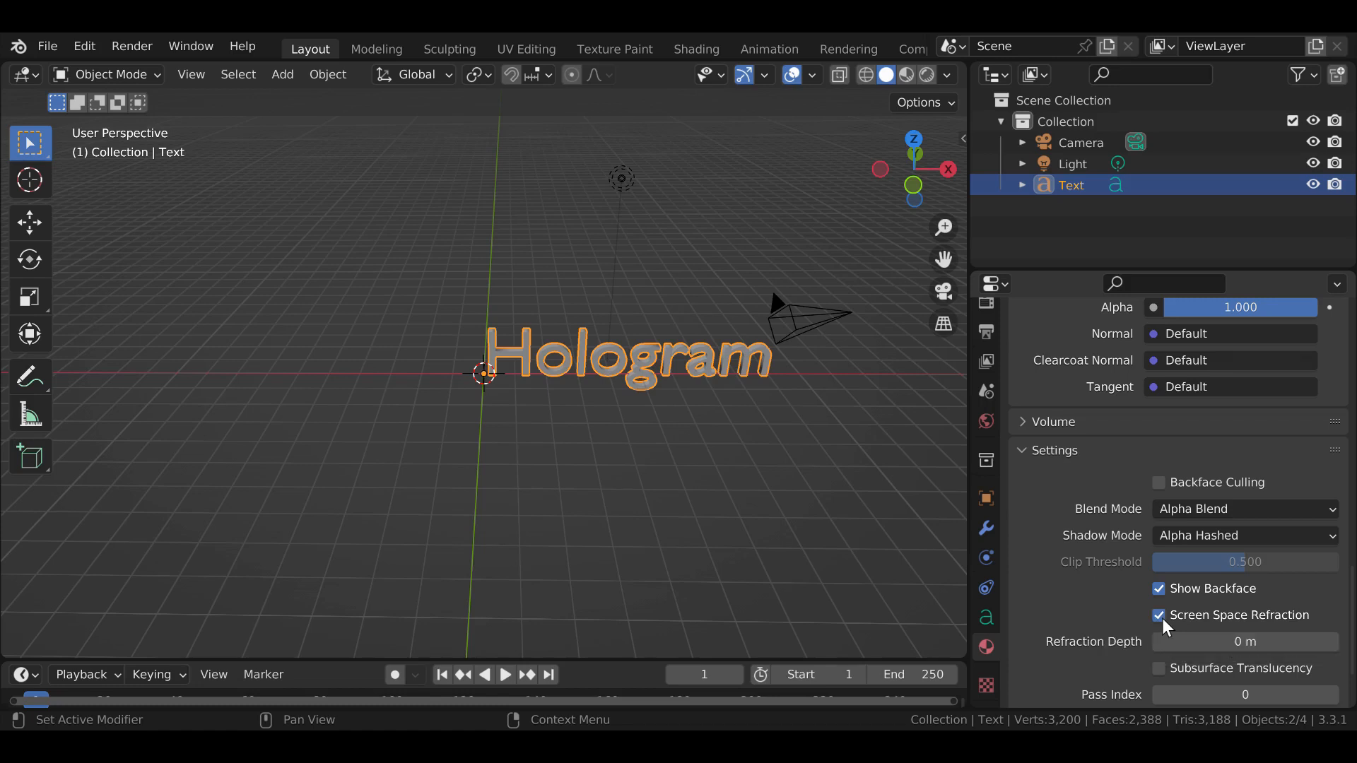
click(1158, 669)
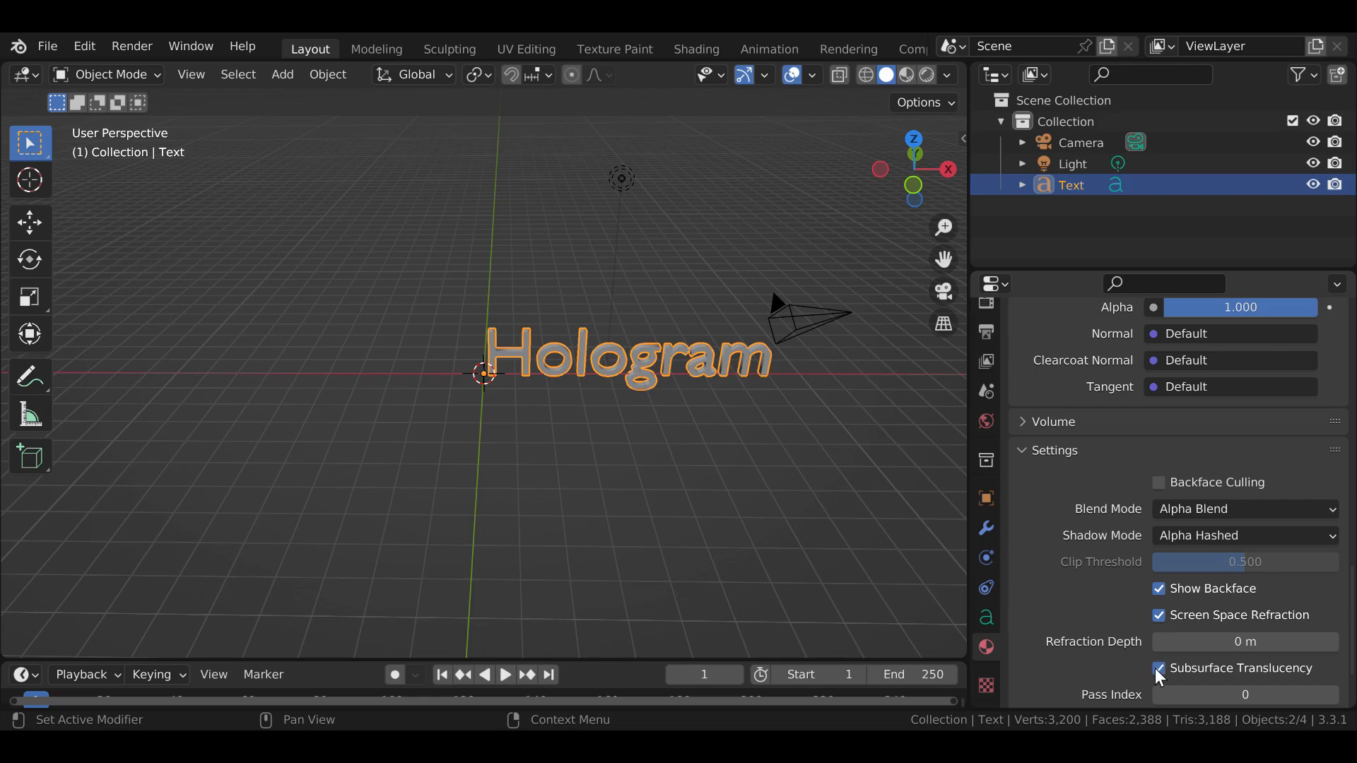
drag(969, 592, 1026, 587)
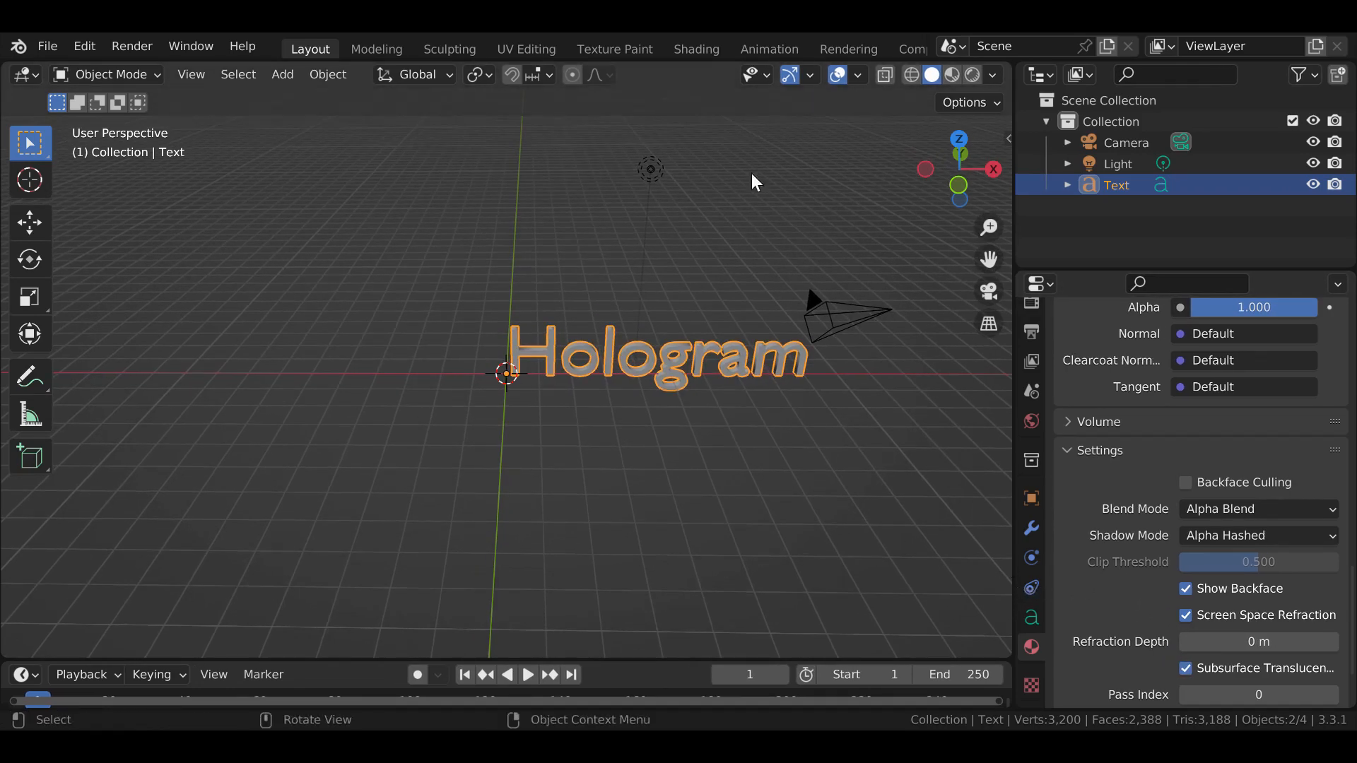
Step: Delete the Principled BSDF node from the hologram material in the Shading workspace, keeping only the Material Output
click(701, 50)
scroll(651, 565, down, 5)
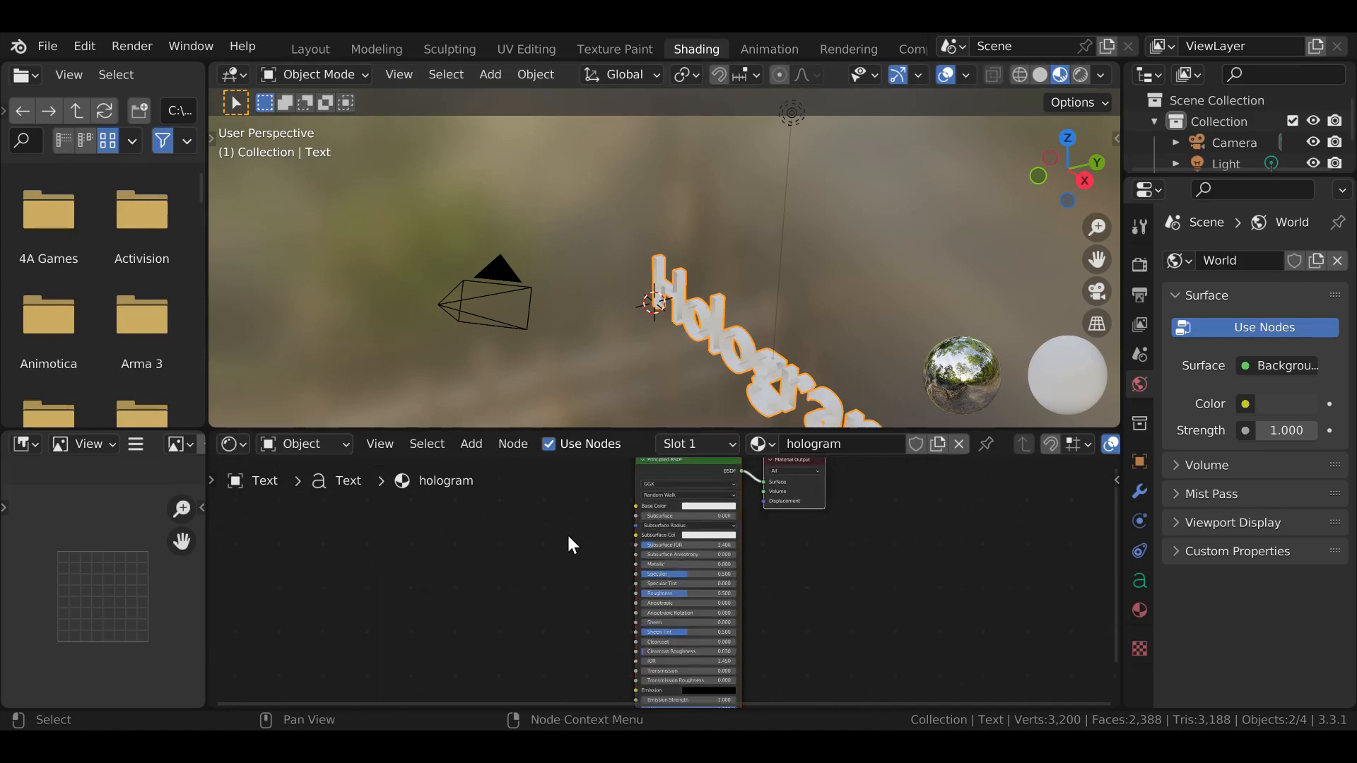
middle_drag(584, 508, 558, 527)
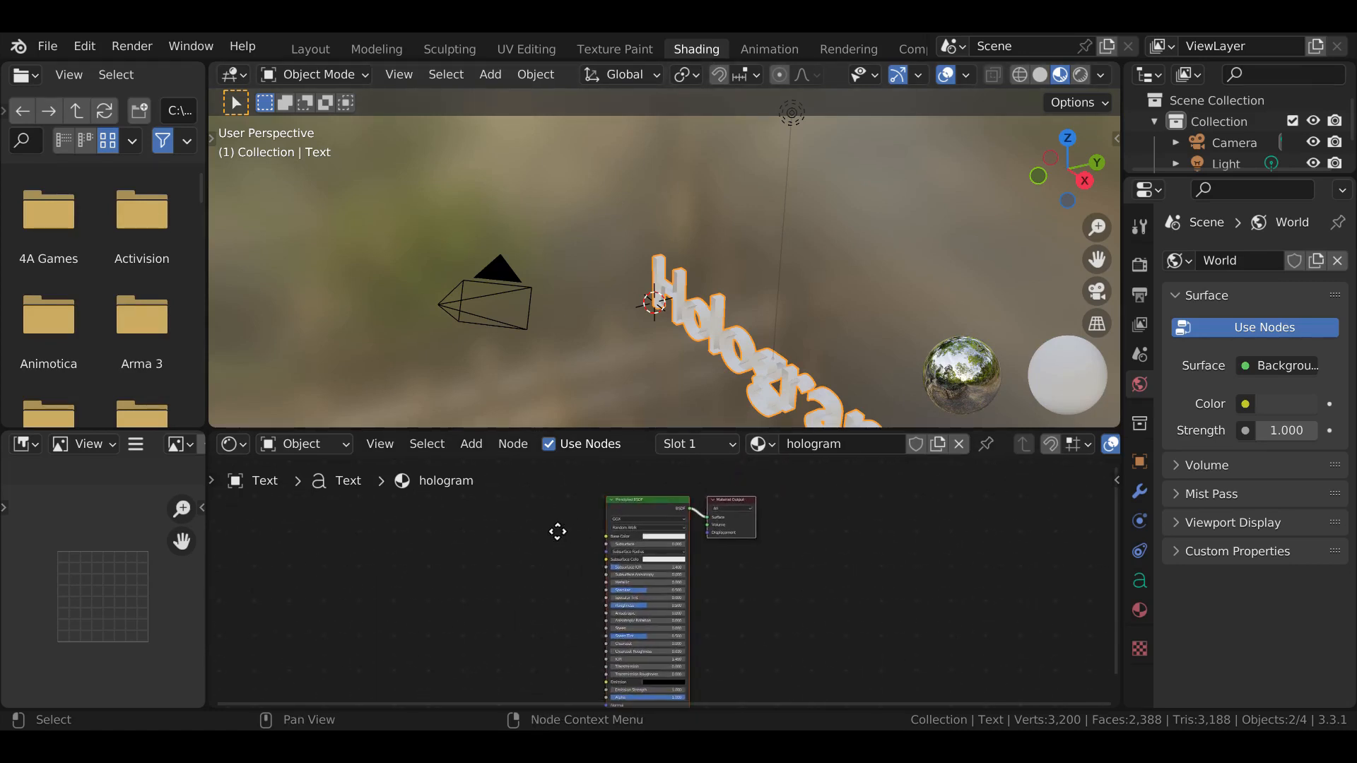
click(645, 505)
key(x)
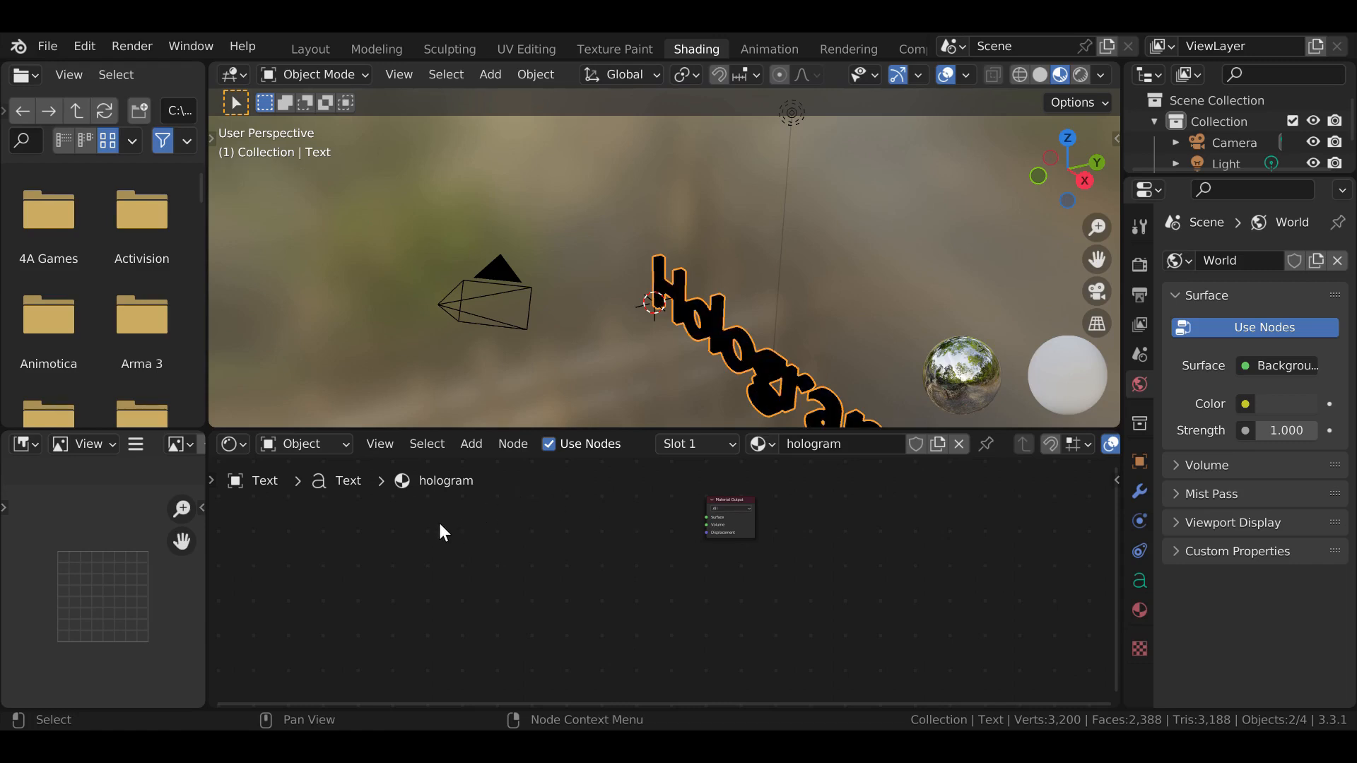
Step: Add a Texture Coordinate node well to the left of the Material Output node
middle_drag(456, 532, 770, 555)
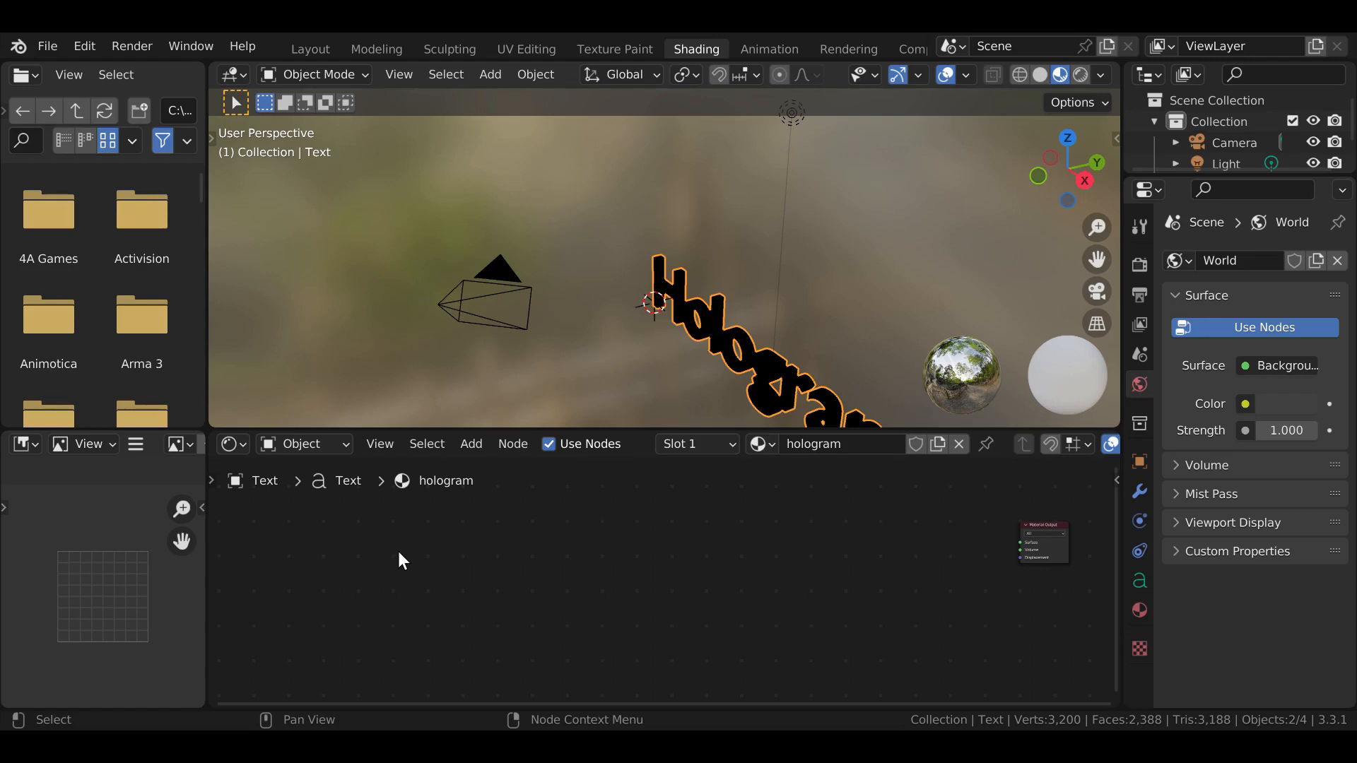
key(shift+a)
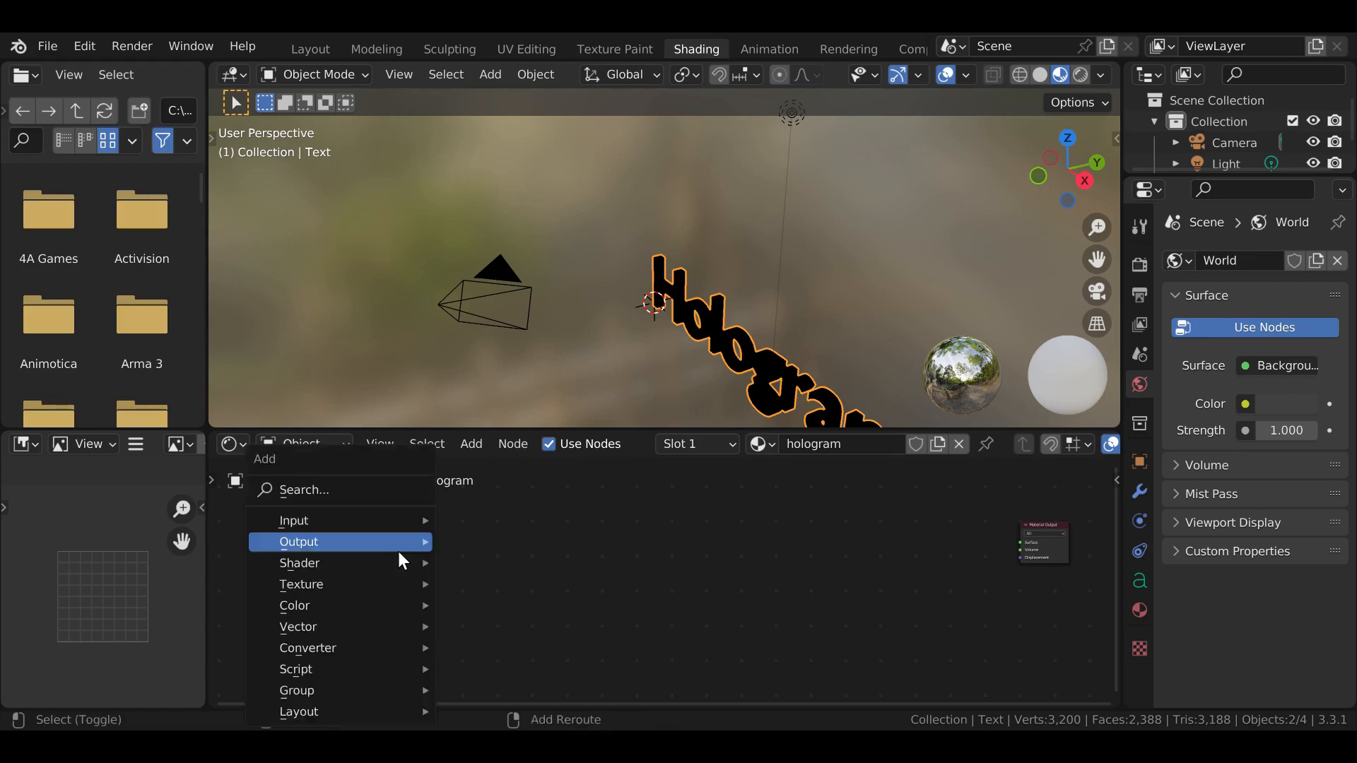
click(387, 494)
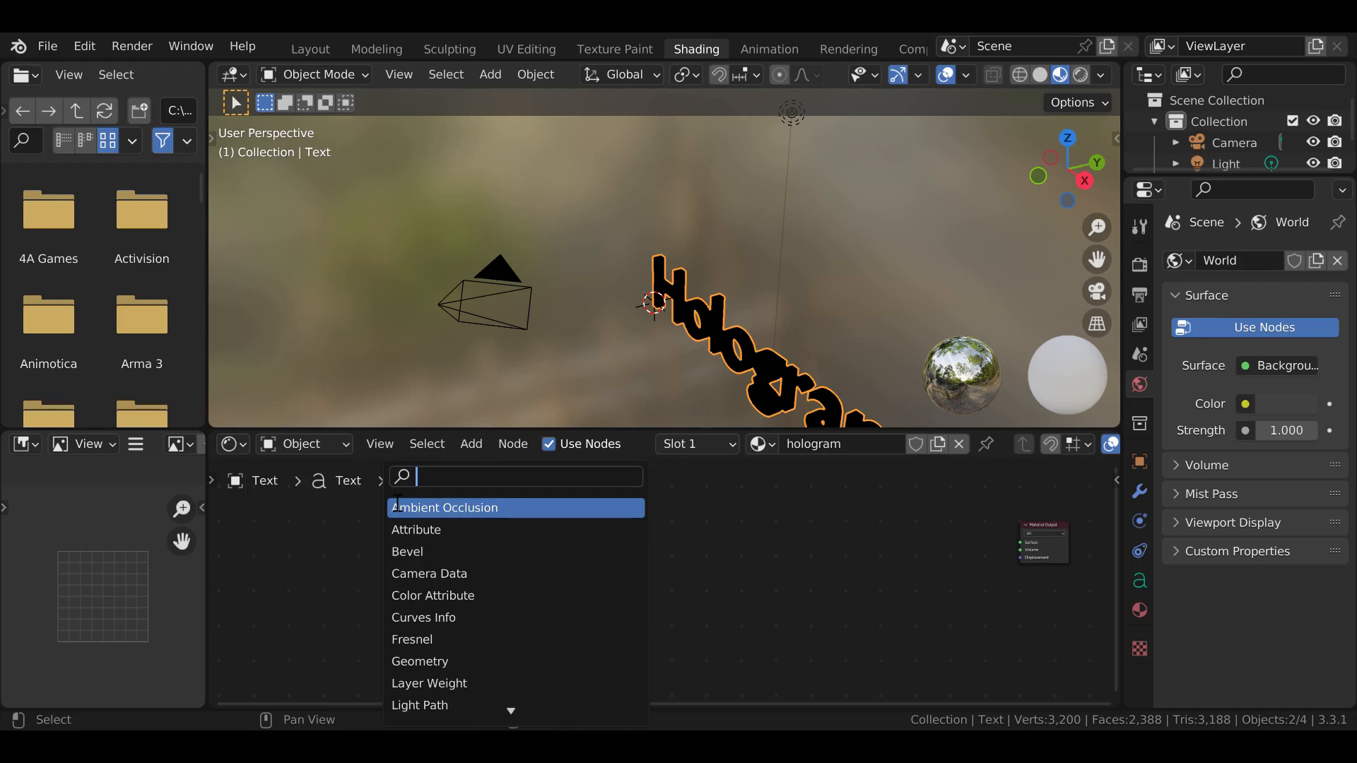
text(texture c)
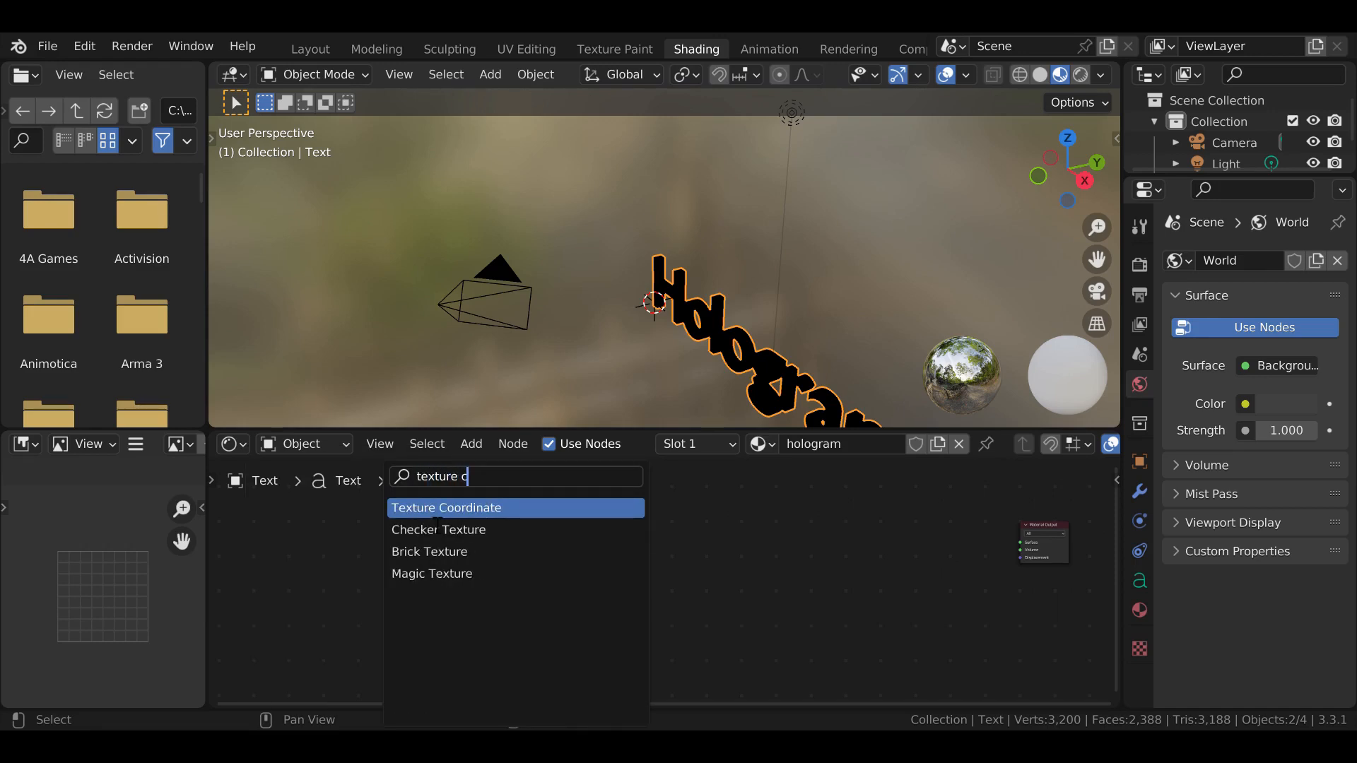
key(Return)
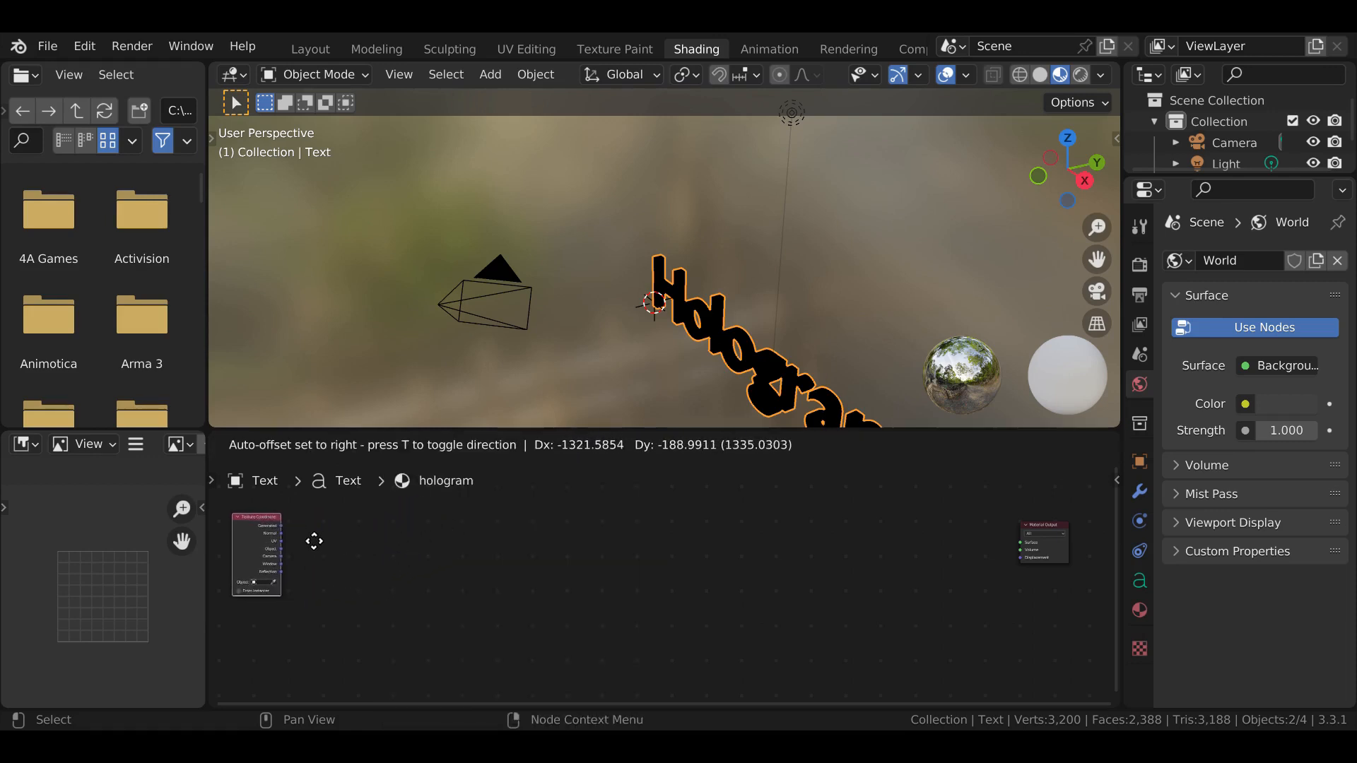
click(308, 540)
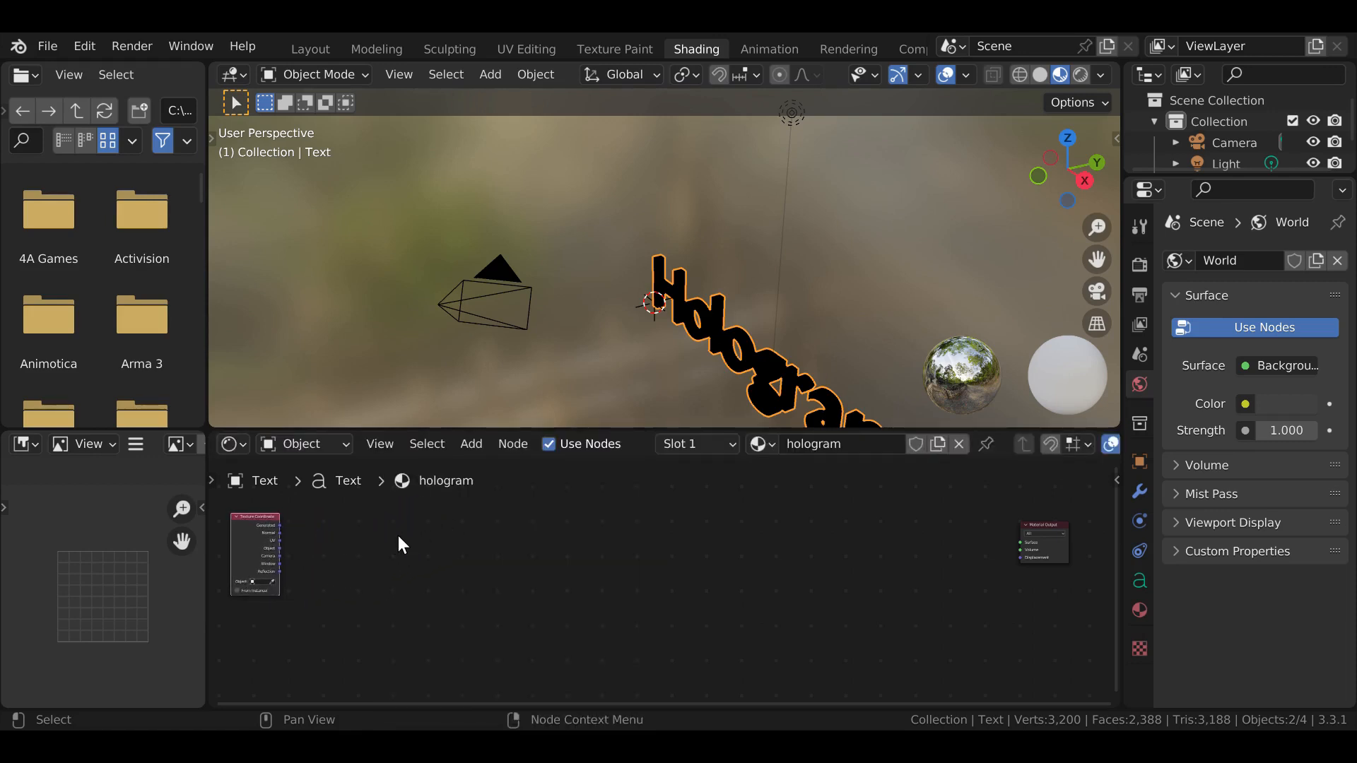
Step: Add a Mapping node just to the right of the Texture Coordinate node
key(shift+a)
click(399, 487)
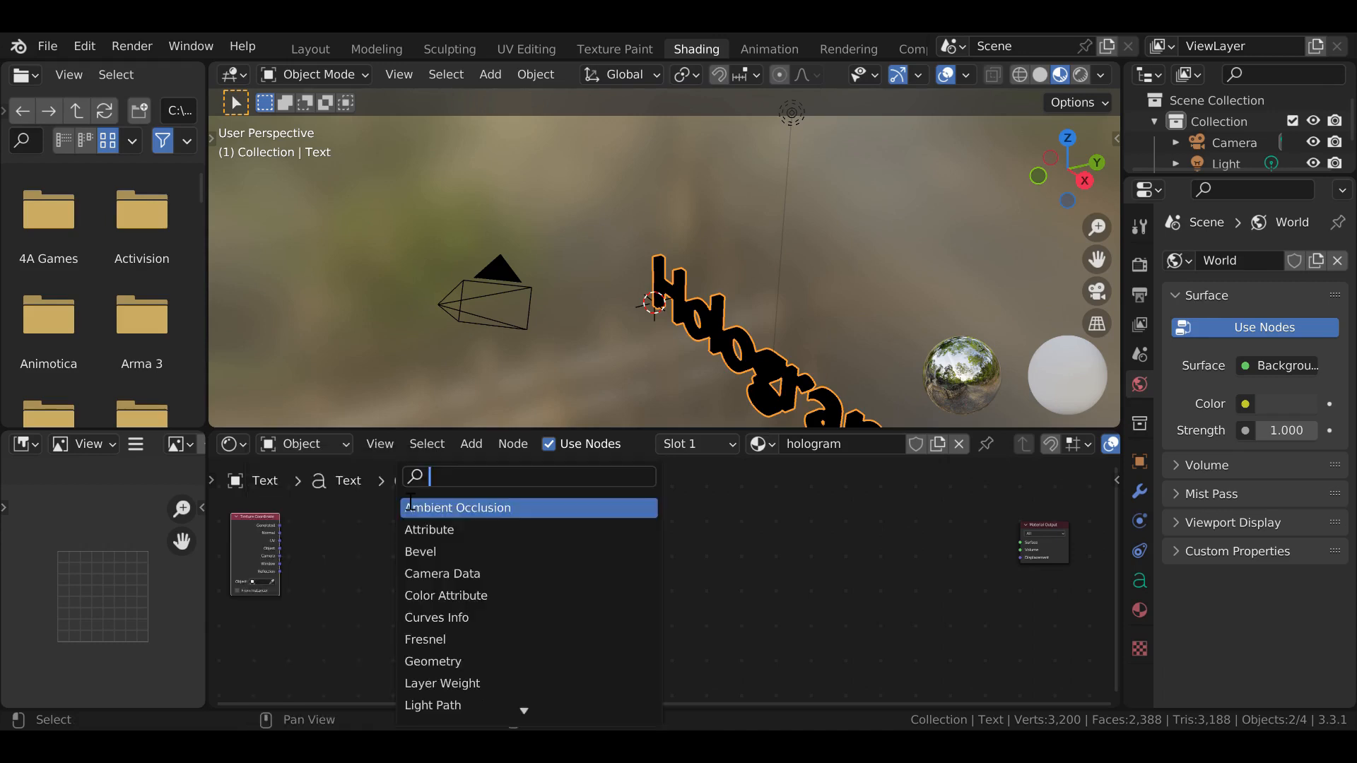
text(ma)
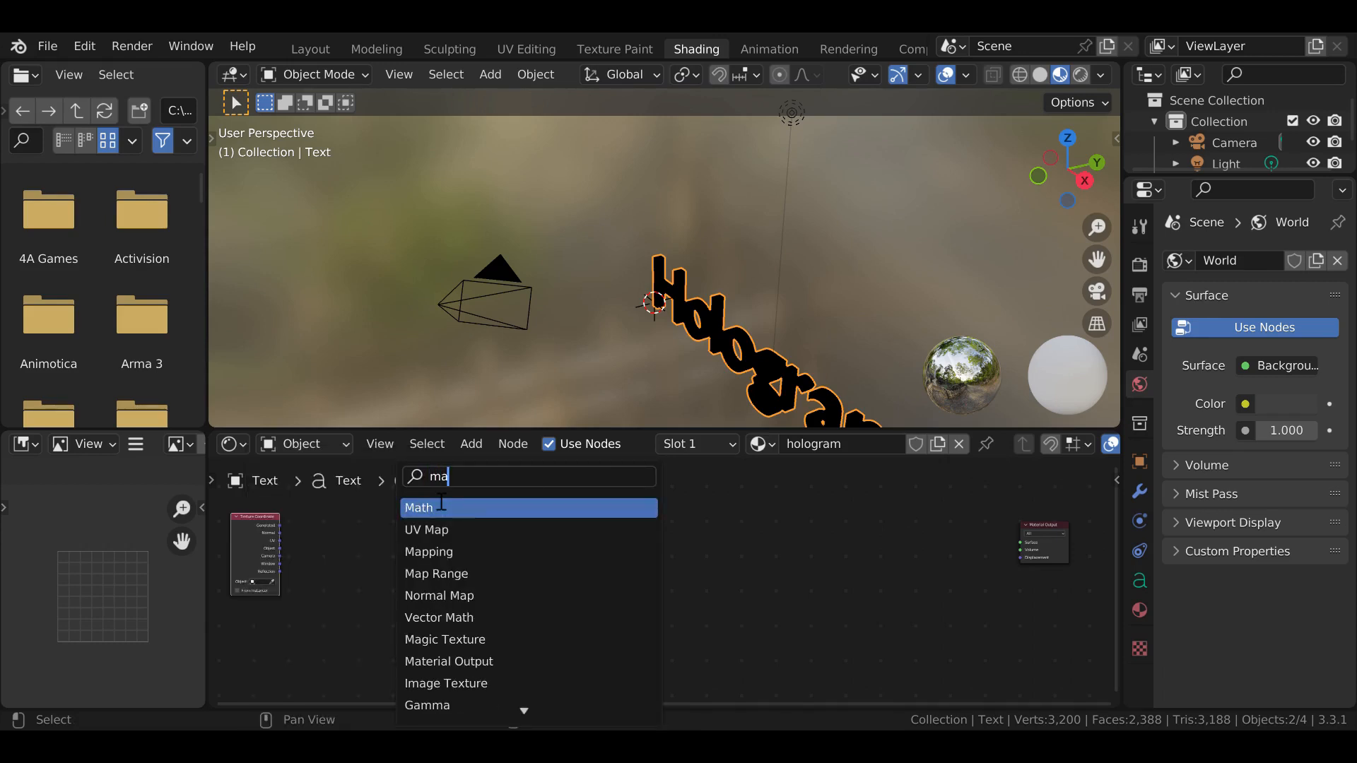
click(435, 552)
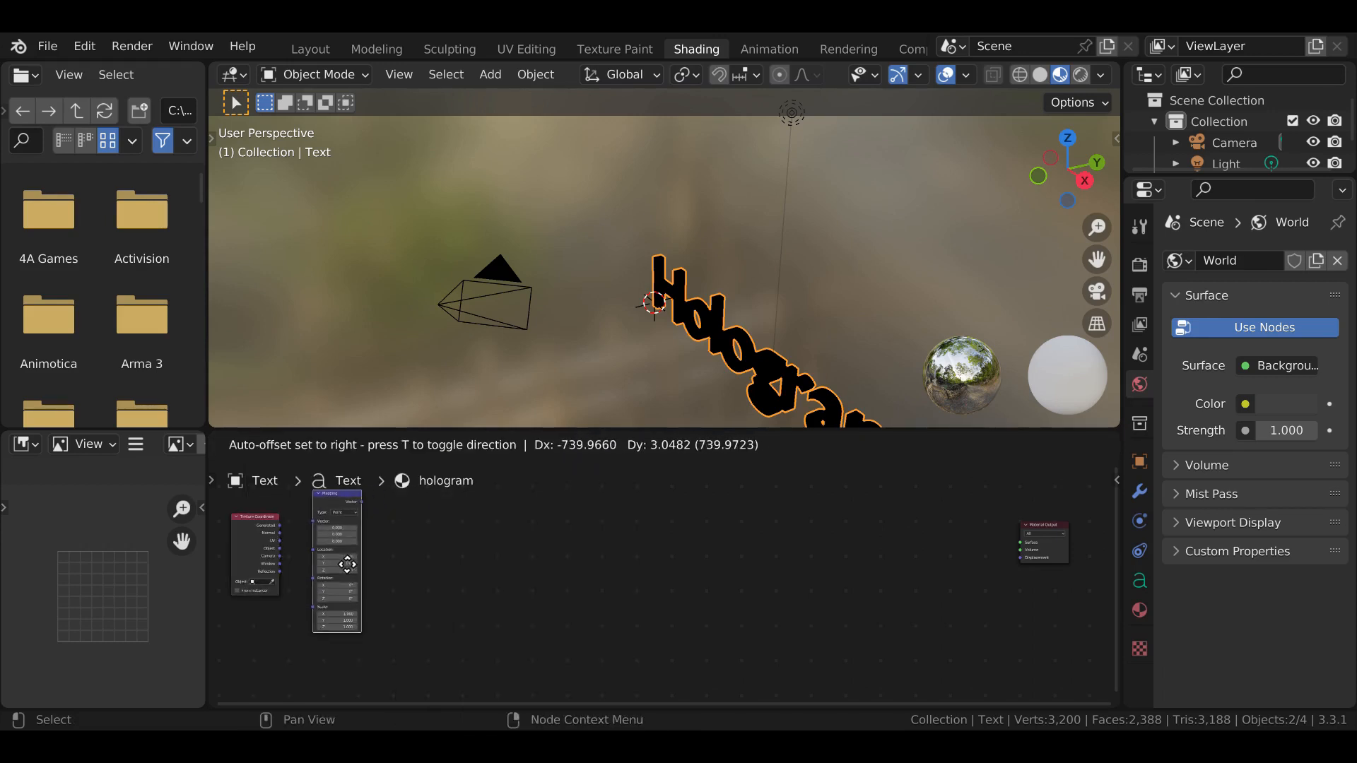
click(342, 569)
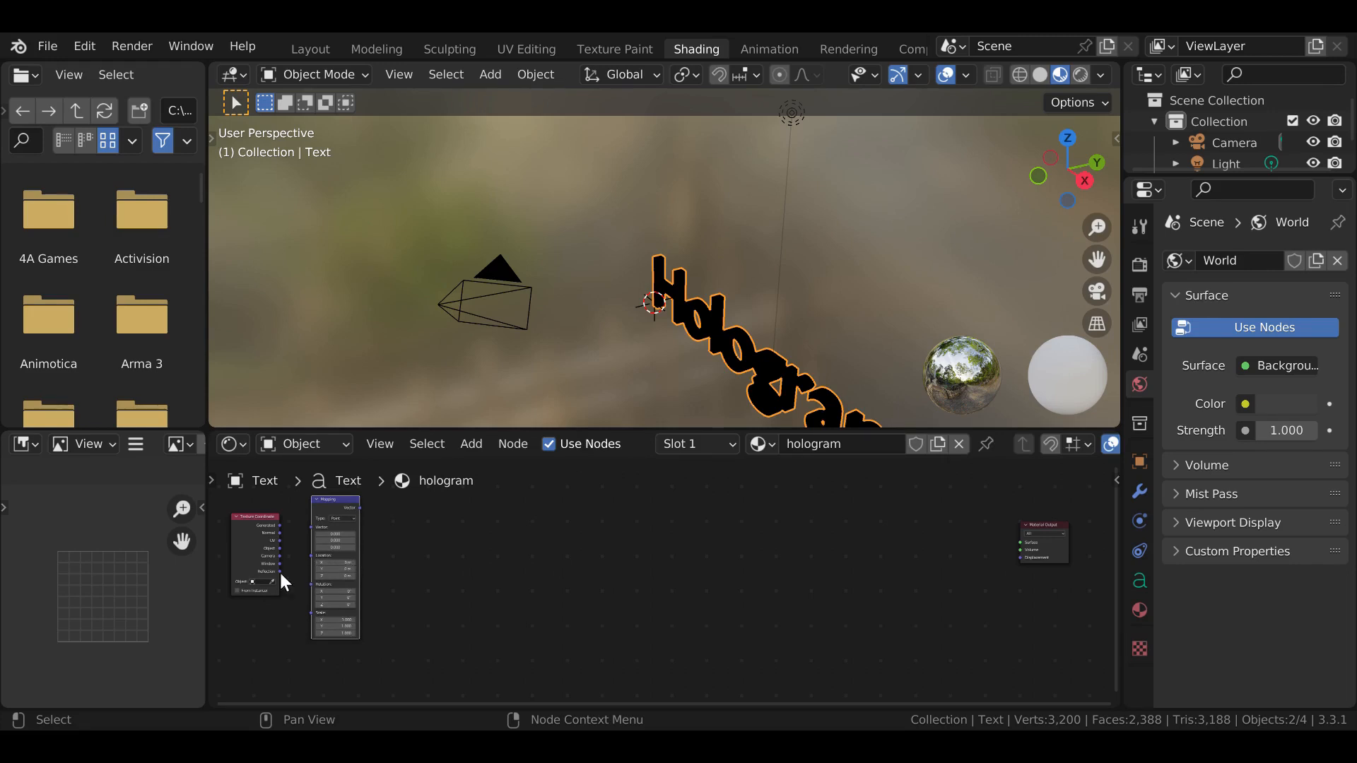
Step: Add a Noise Texture node to the right of the Mapping node
key(shift+a)
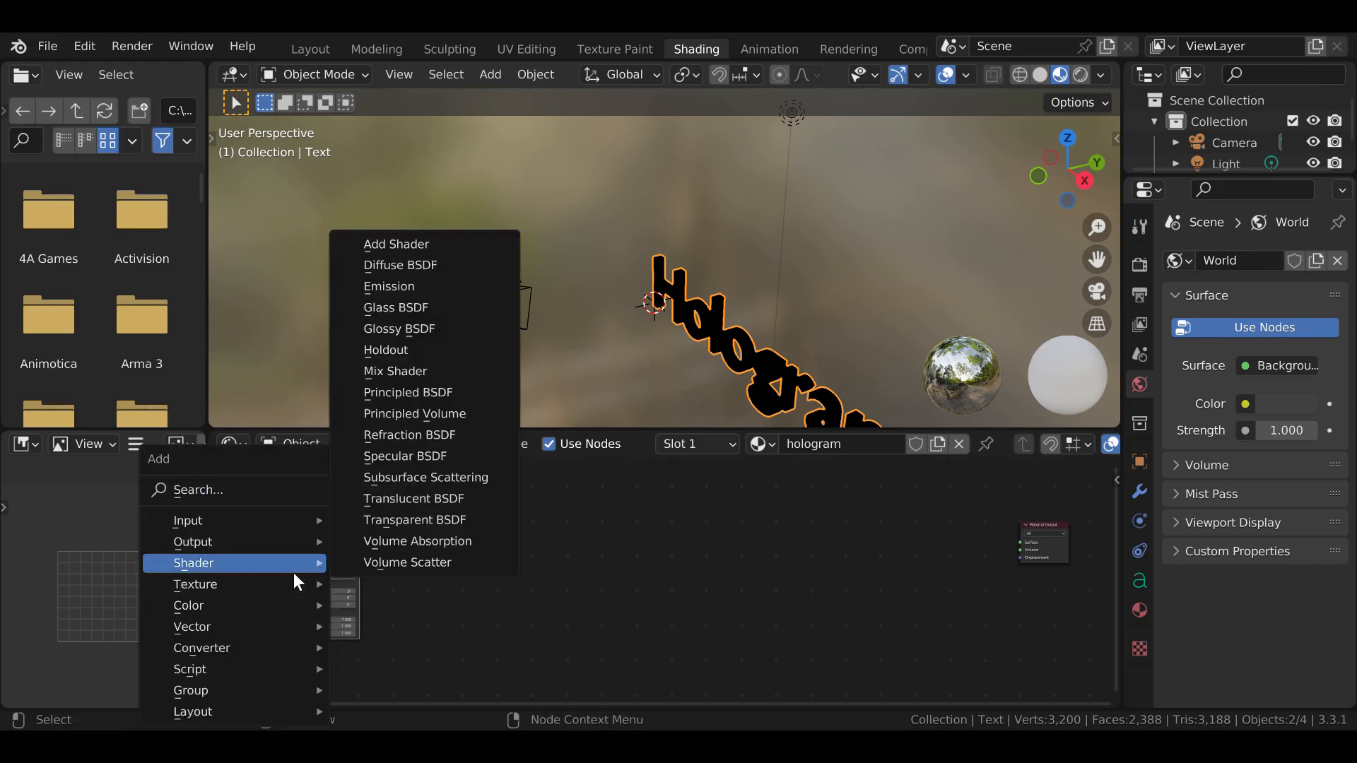
click(258, 494)
text(noise)
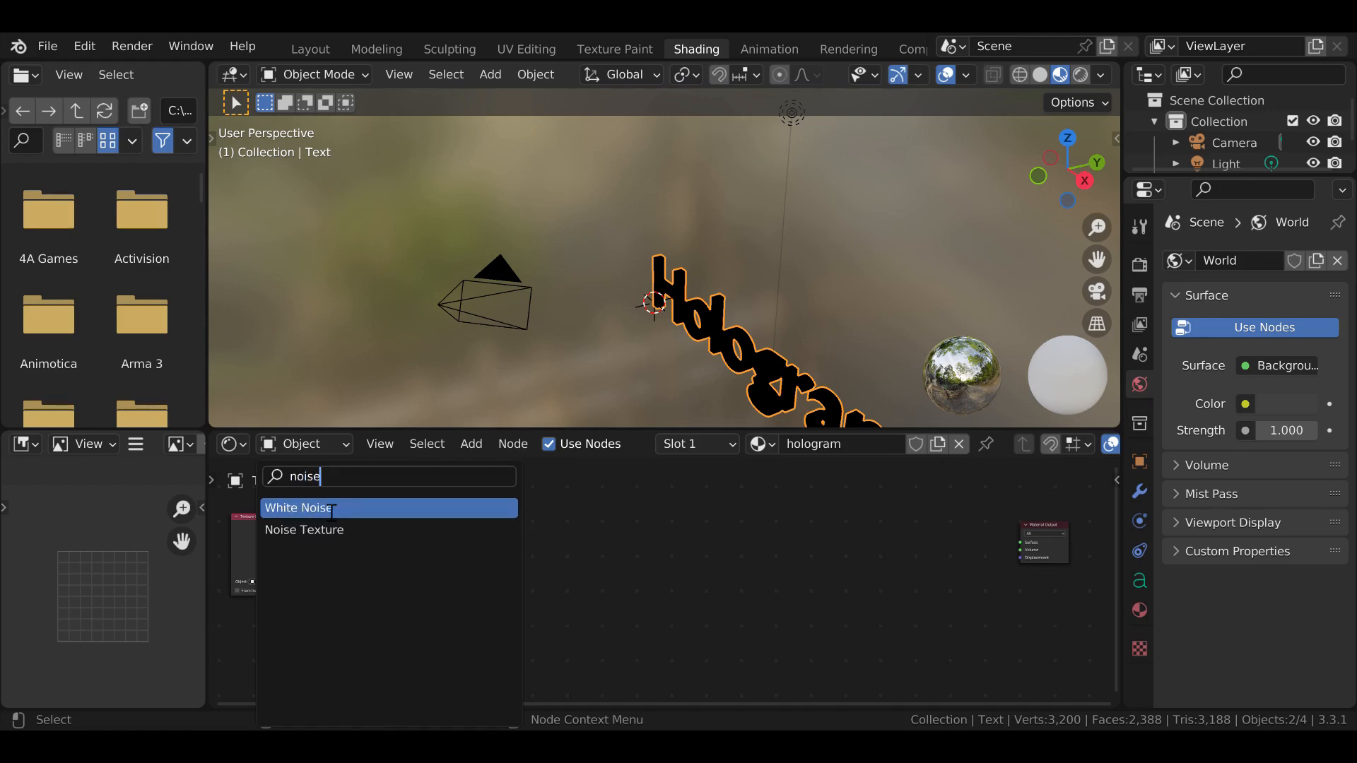
click(337, 530)
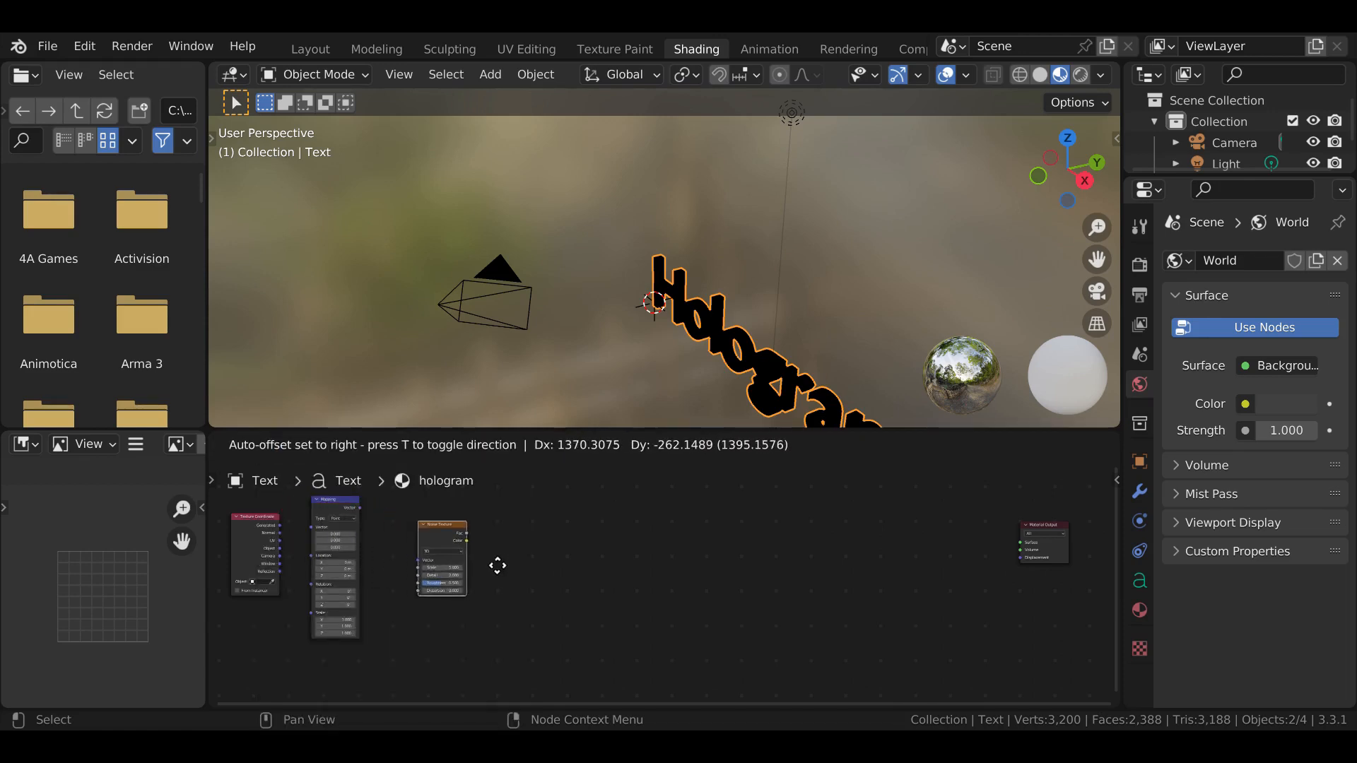
click(455, 557)
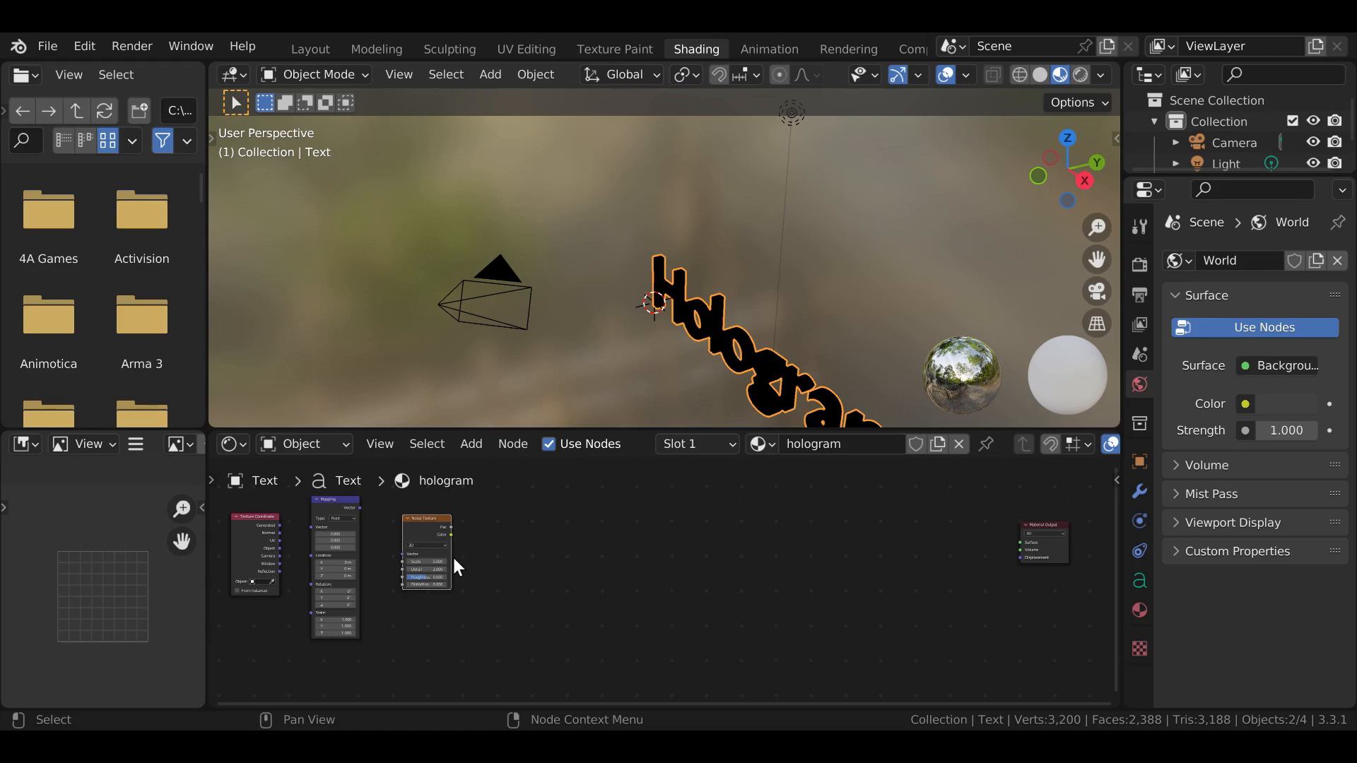
Step: Add a ColorRamp node to the right of the Noise Texture node
key(shift+a)
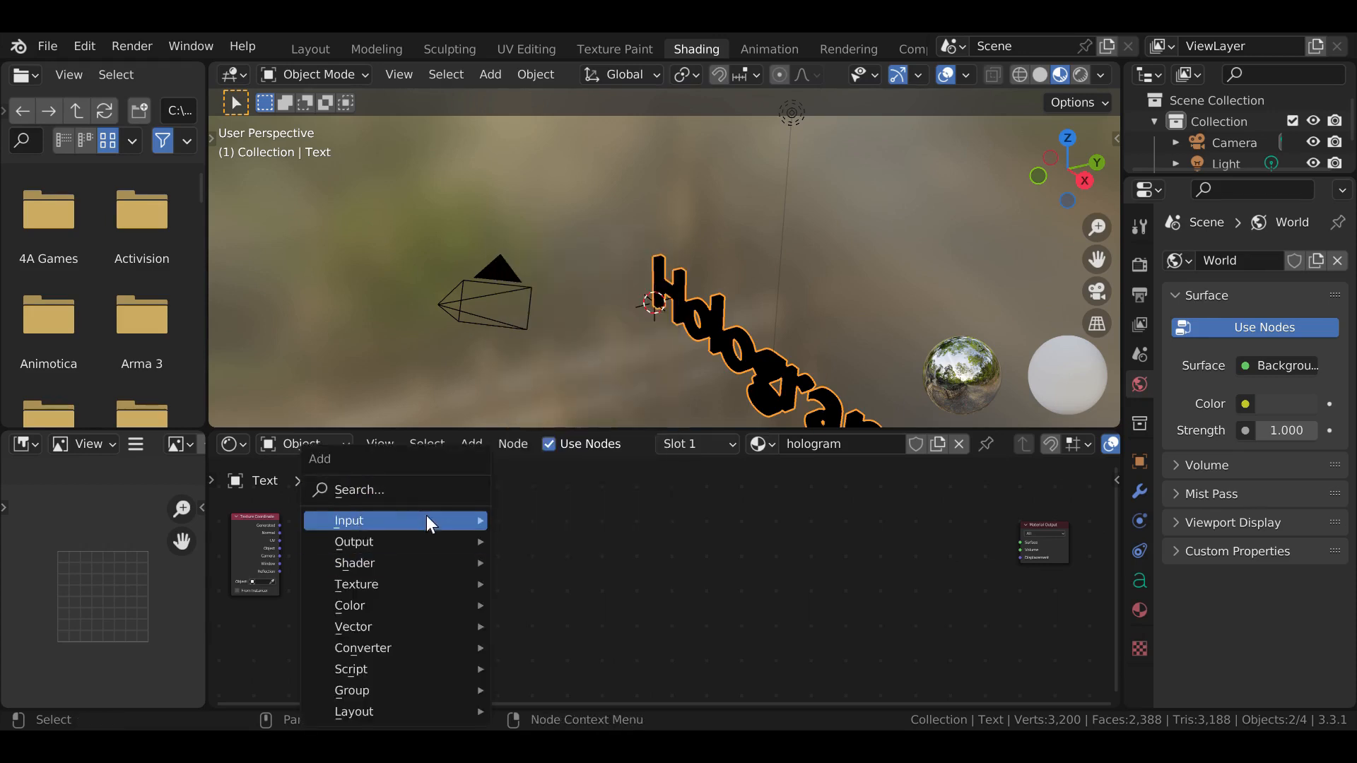
click(418, 494)
text(color)
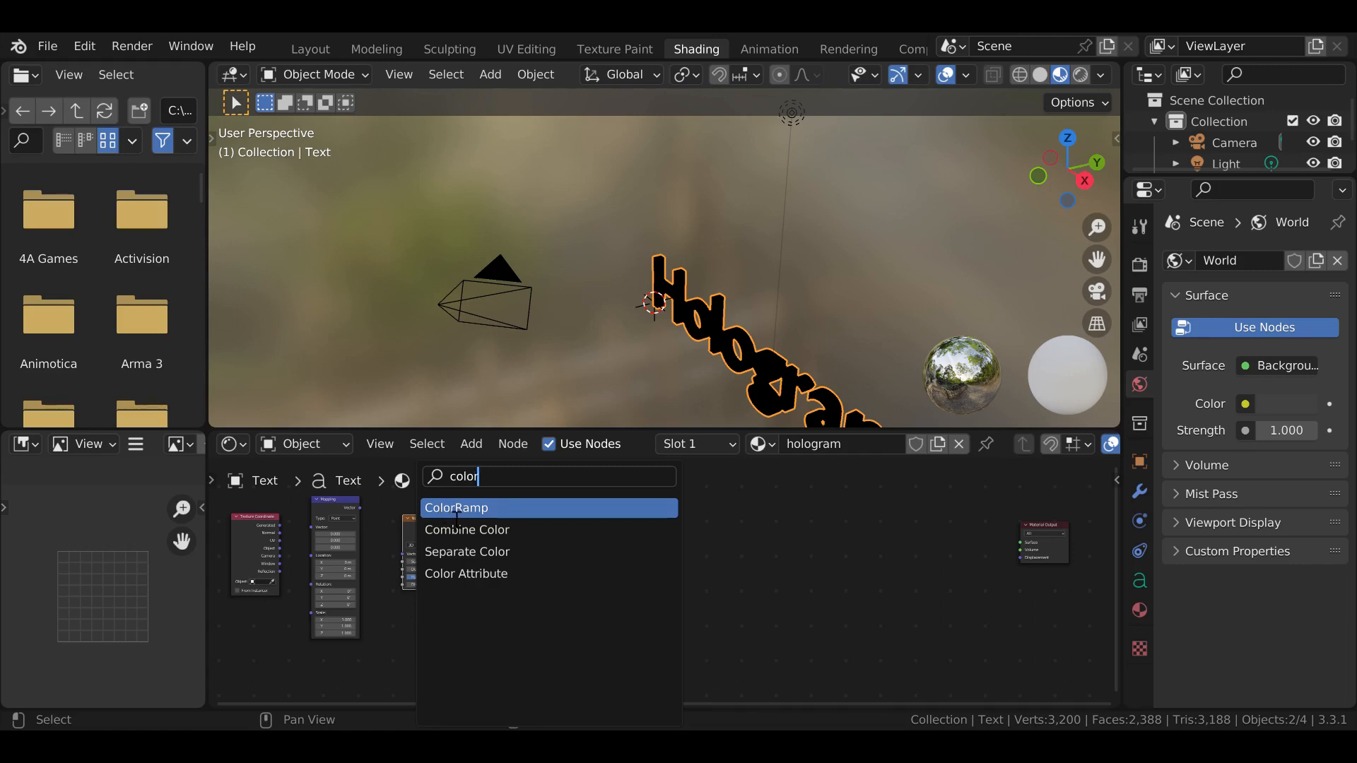
click(456, 511)
click(521, 528)
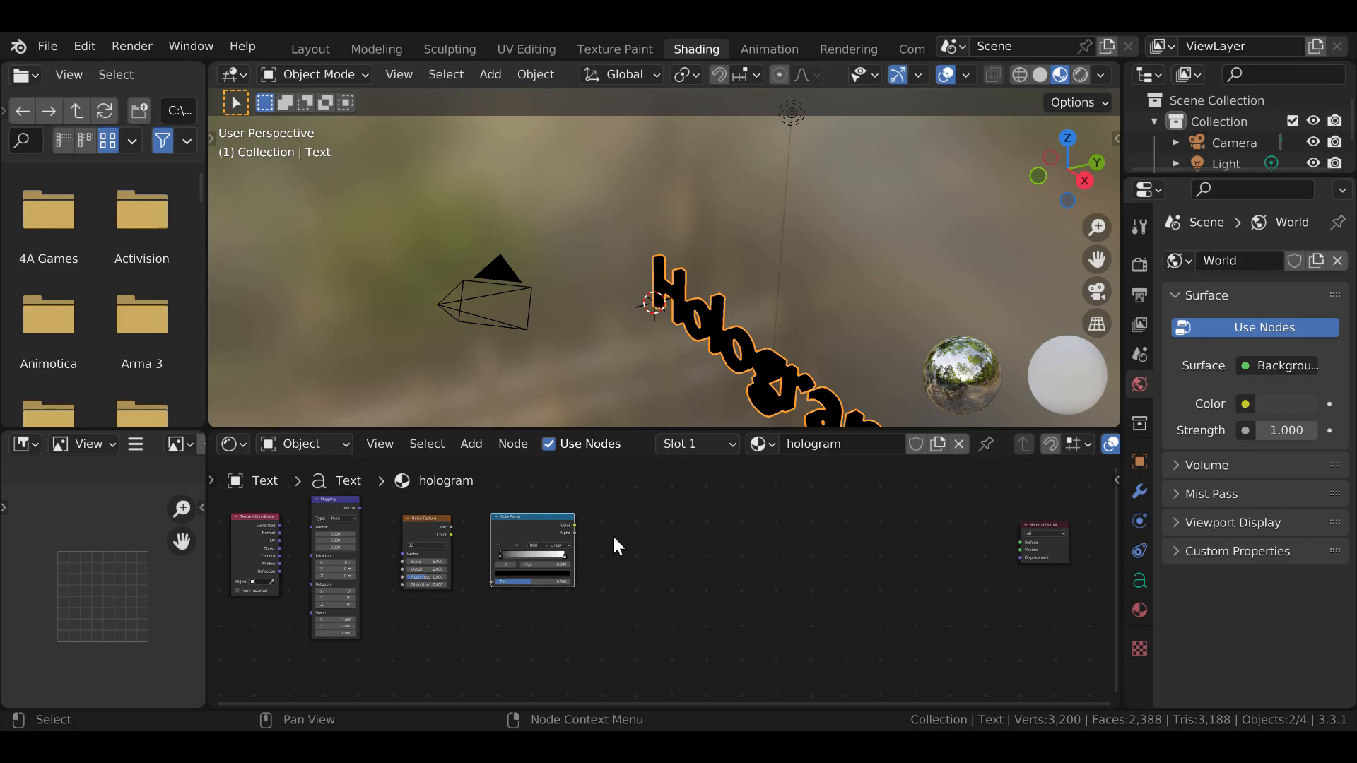
Step: Add a Fresnel node to the right of the ColorRamp node
key(shift+a)
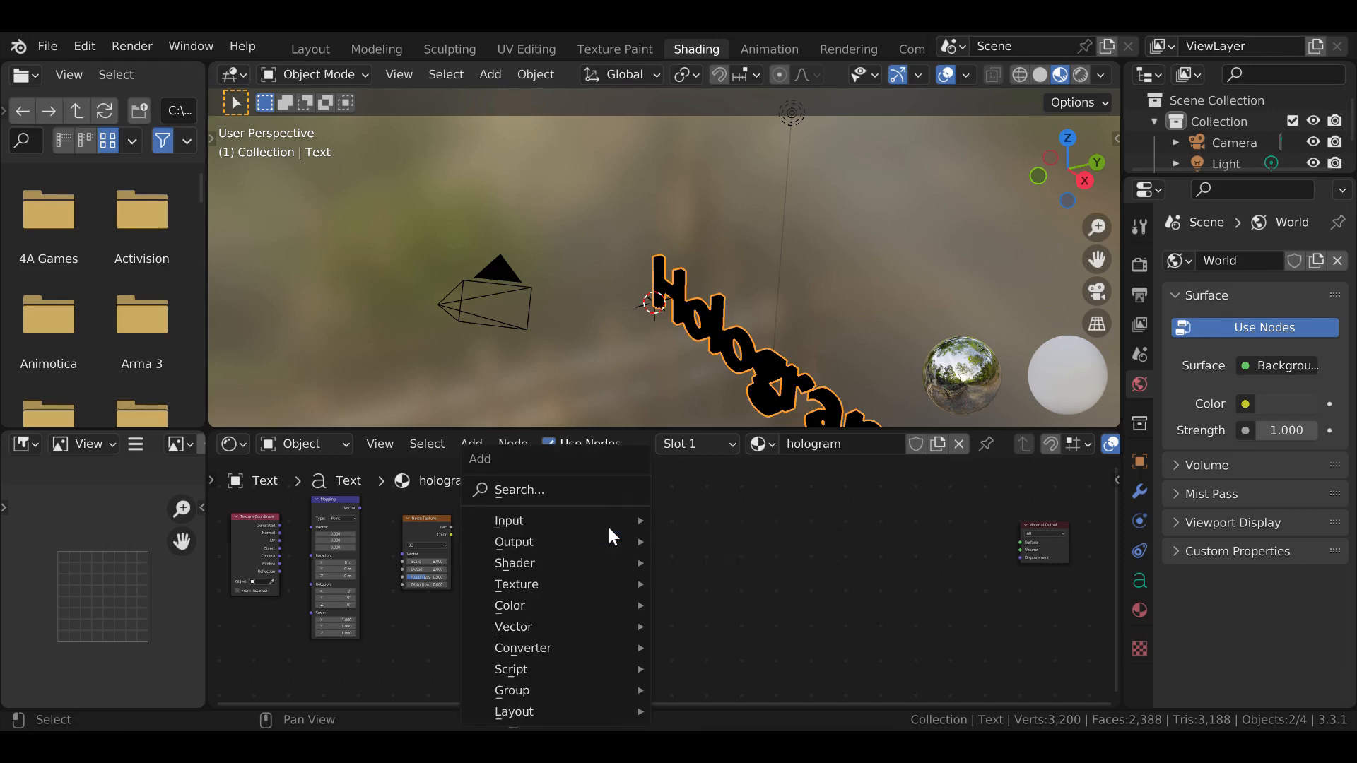
click(571, 489)
text(fre)
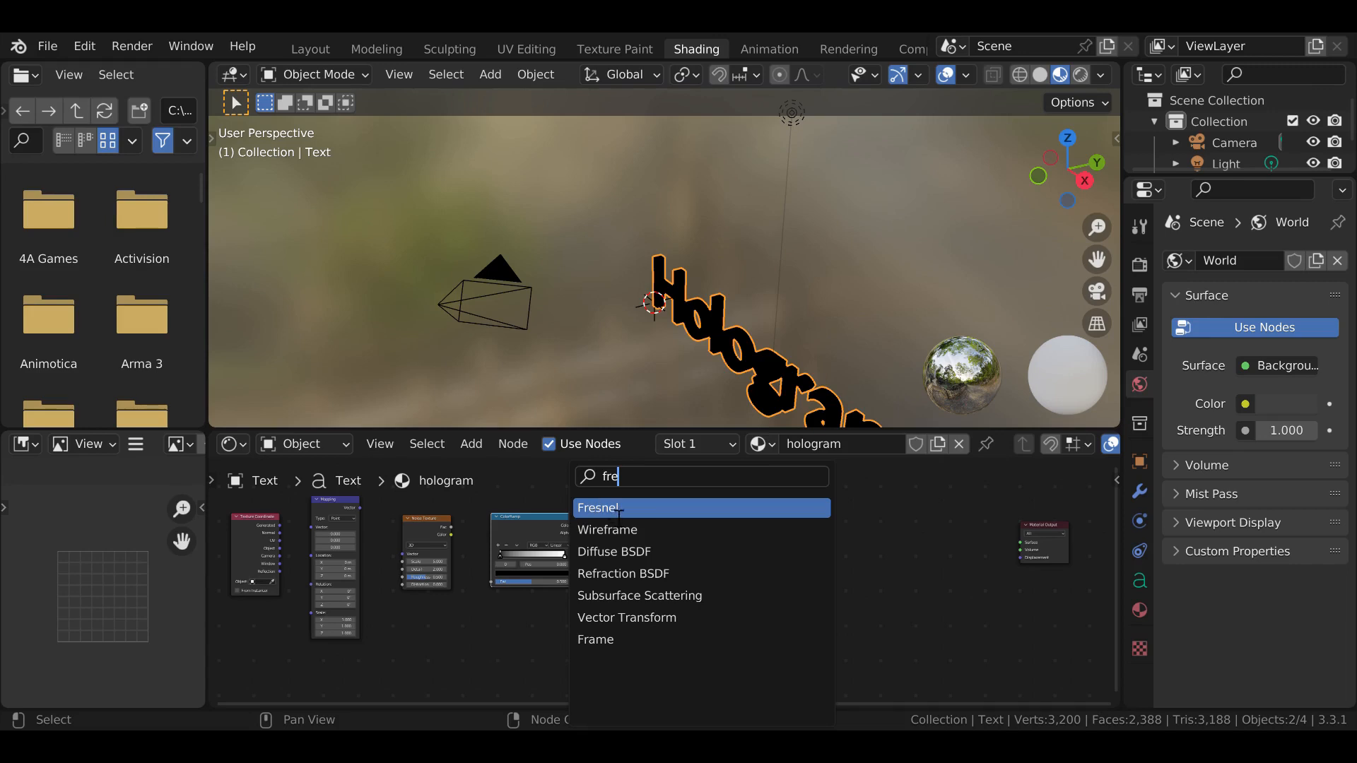
click(597, 506)
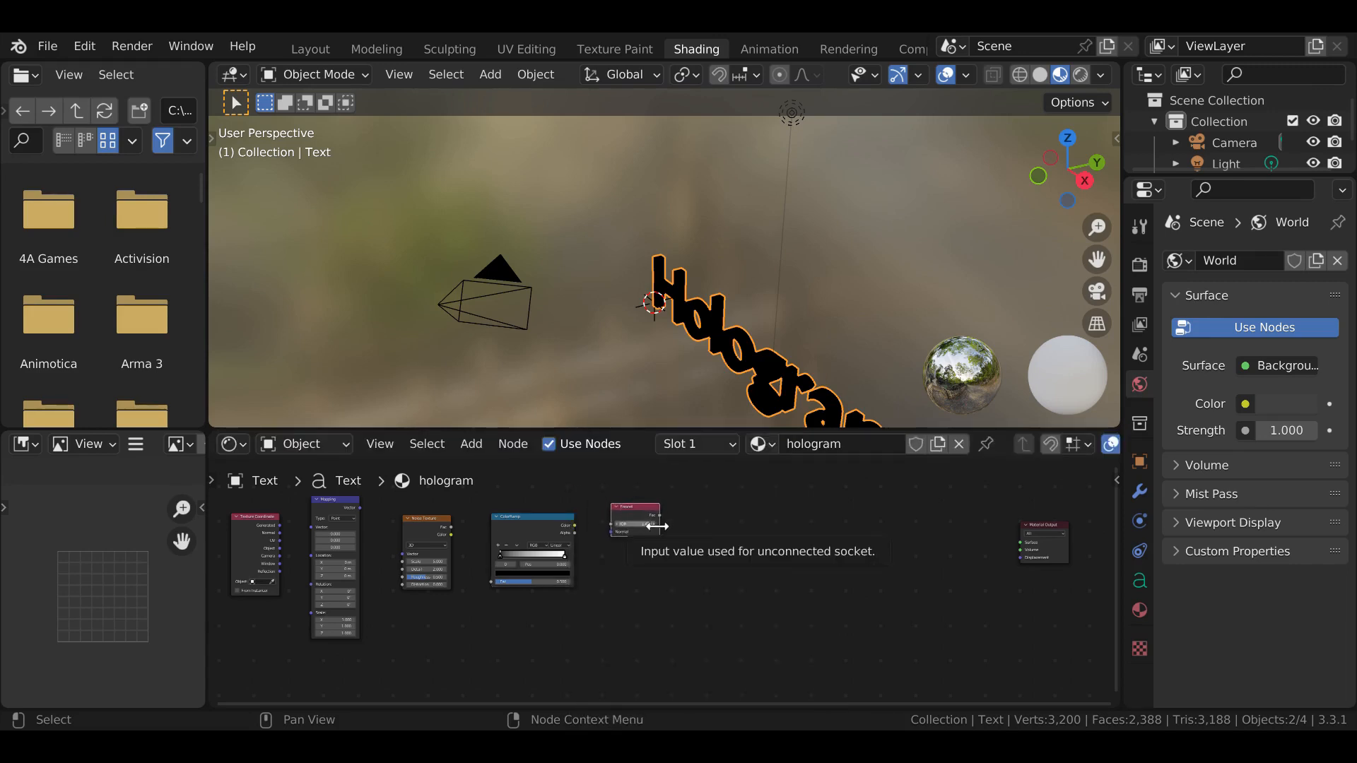
Step: Duplicate the Fresnel node directly below the original and add a MixRGB node to the right of the pair
key(shift+d)
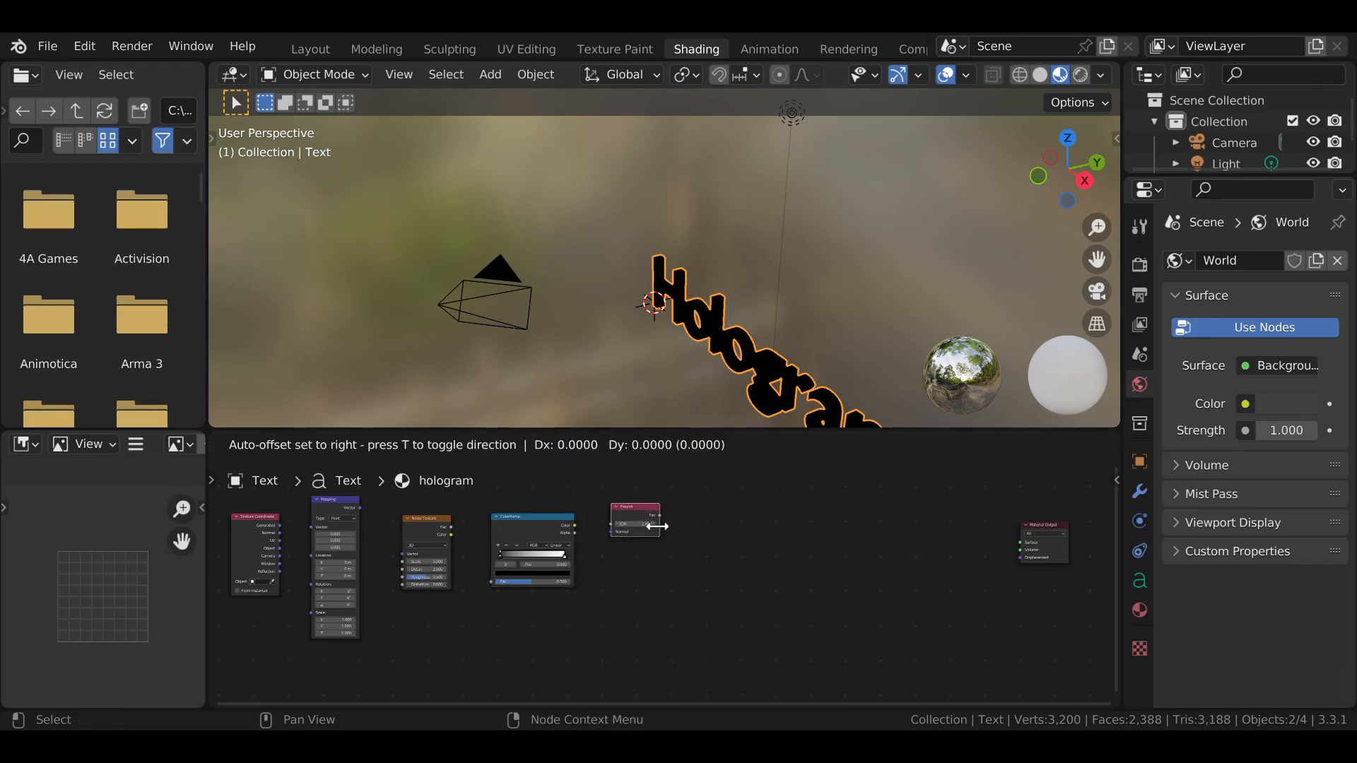
click(660, 571)
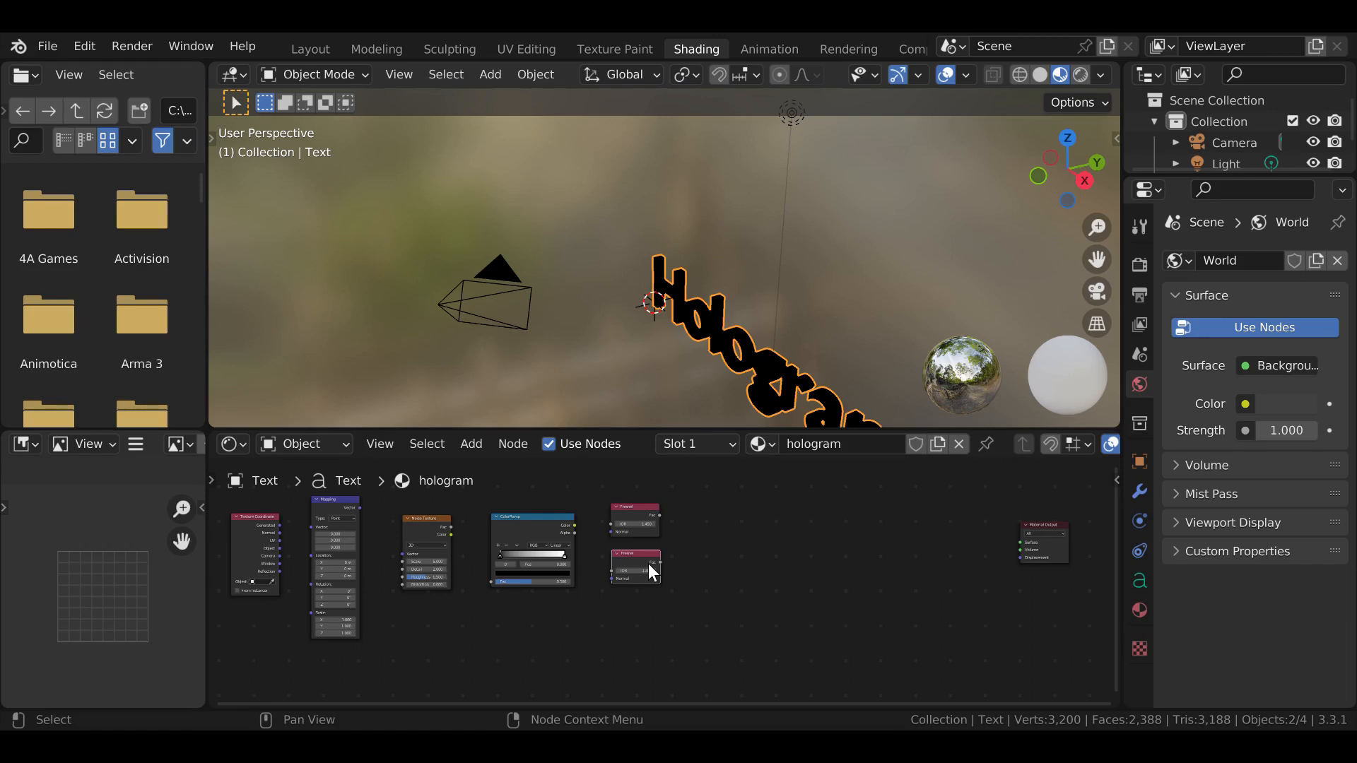
key(shift+a)
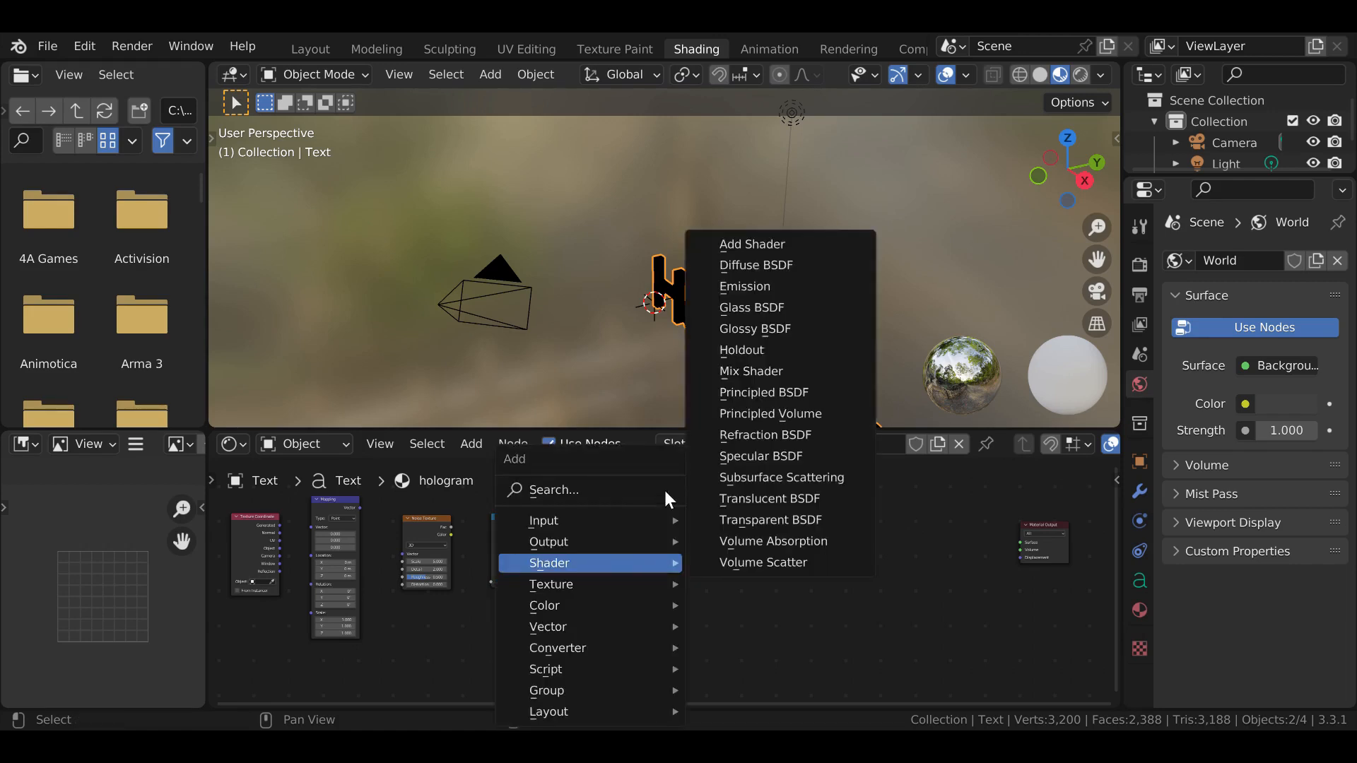
click(620, 490)
text(mixr)
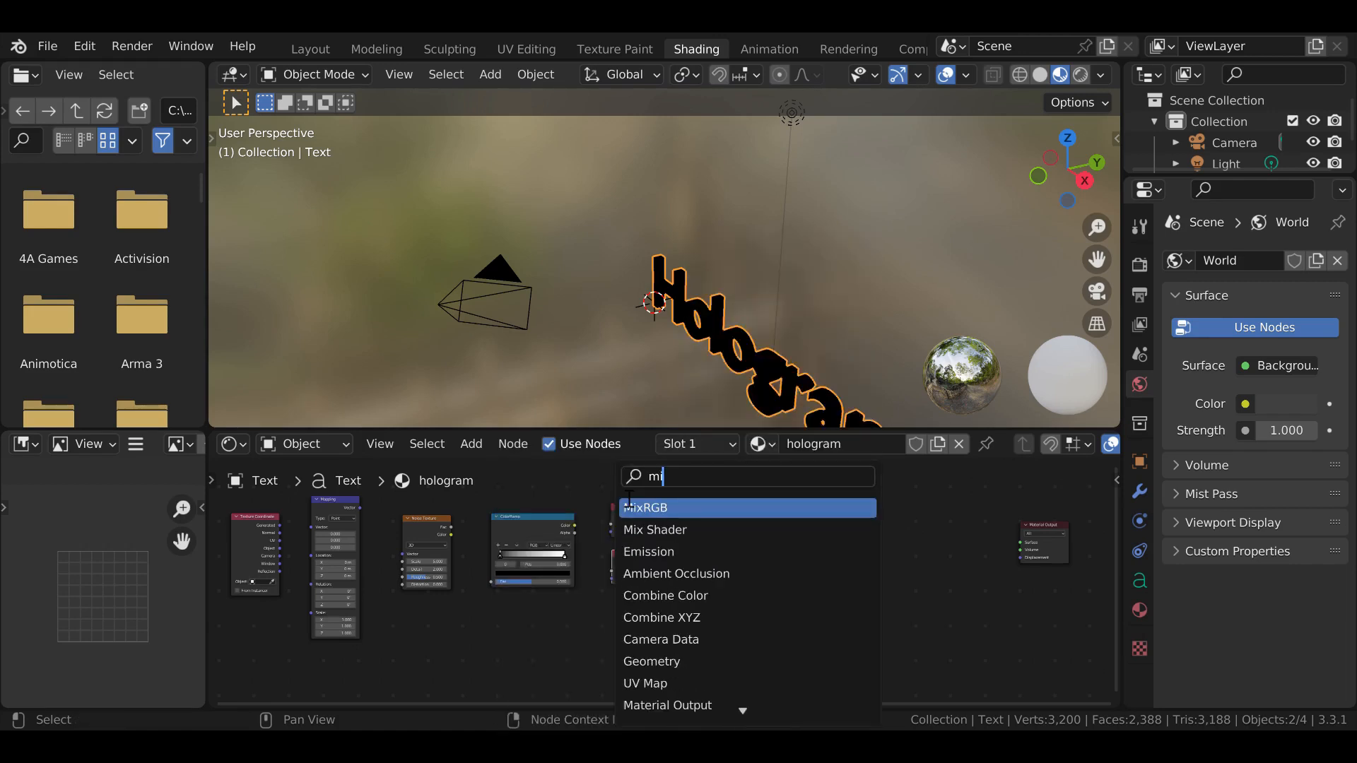
click(664, 509)
click(736, 534)
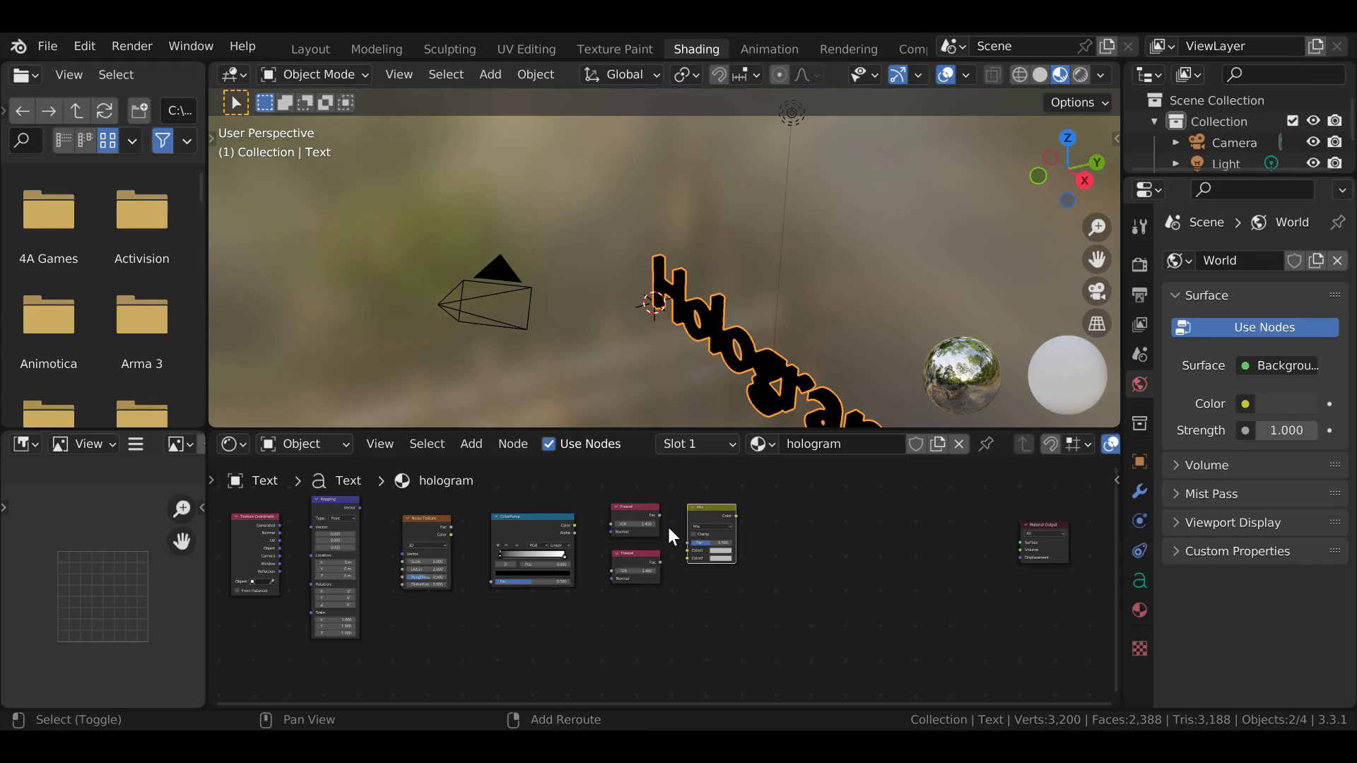
Step: Add a Transparent BSDF node to the right of the Mix color node
key(shift+a)
click(660, 488)
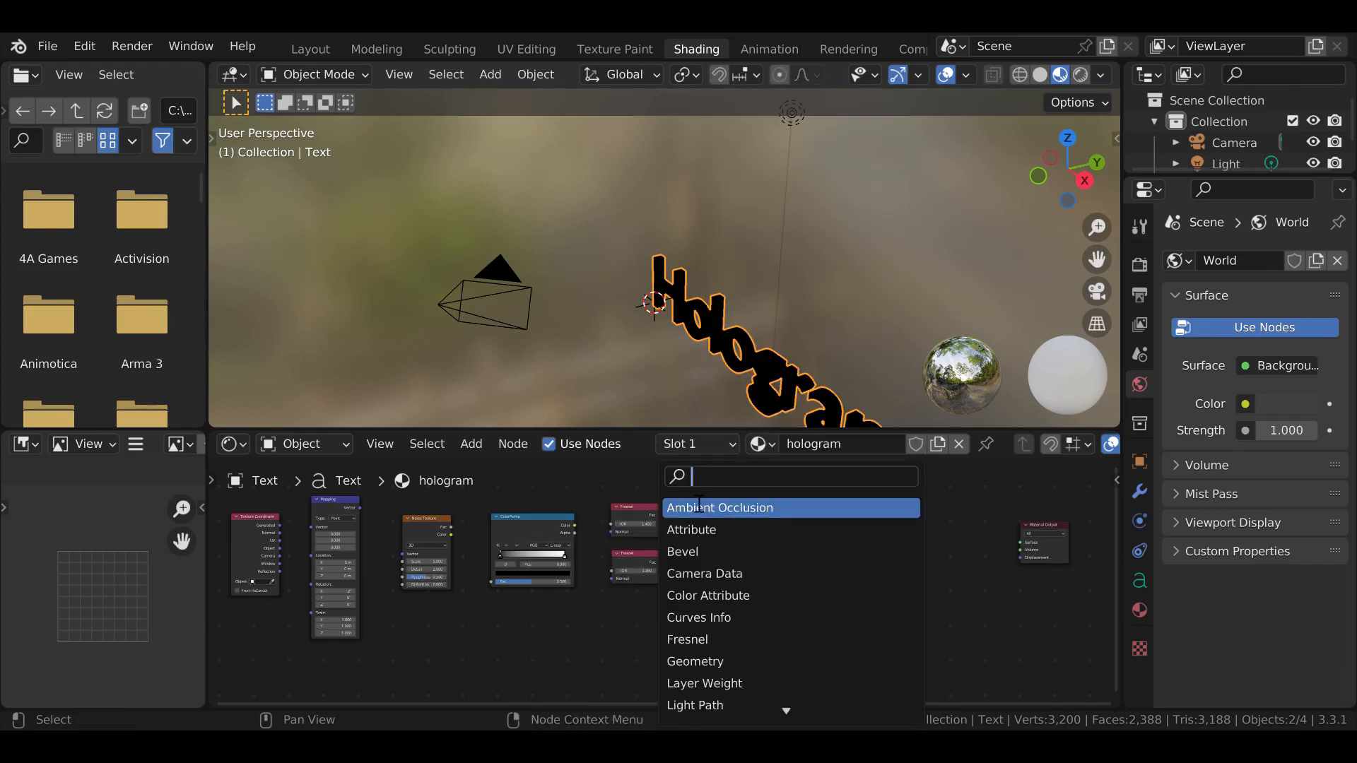
text(tr)
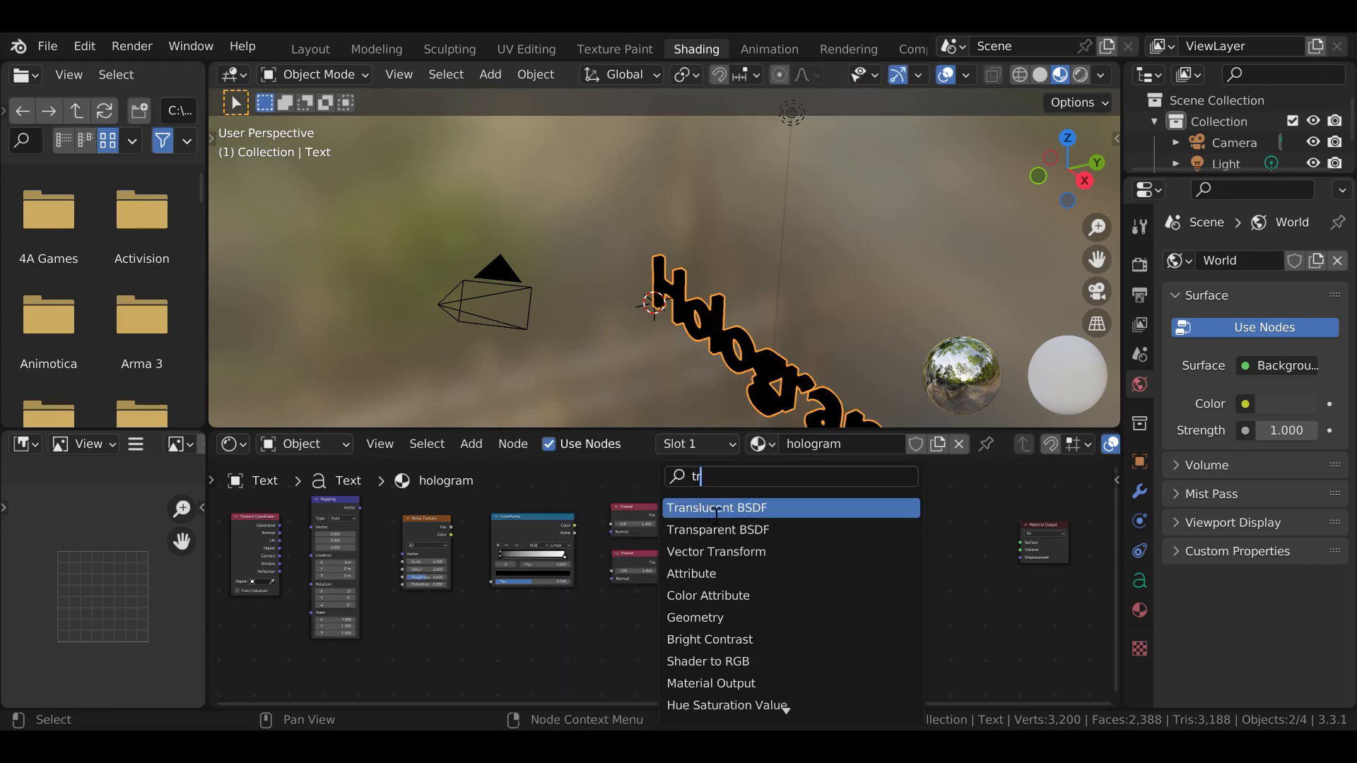
click(731, 535)
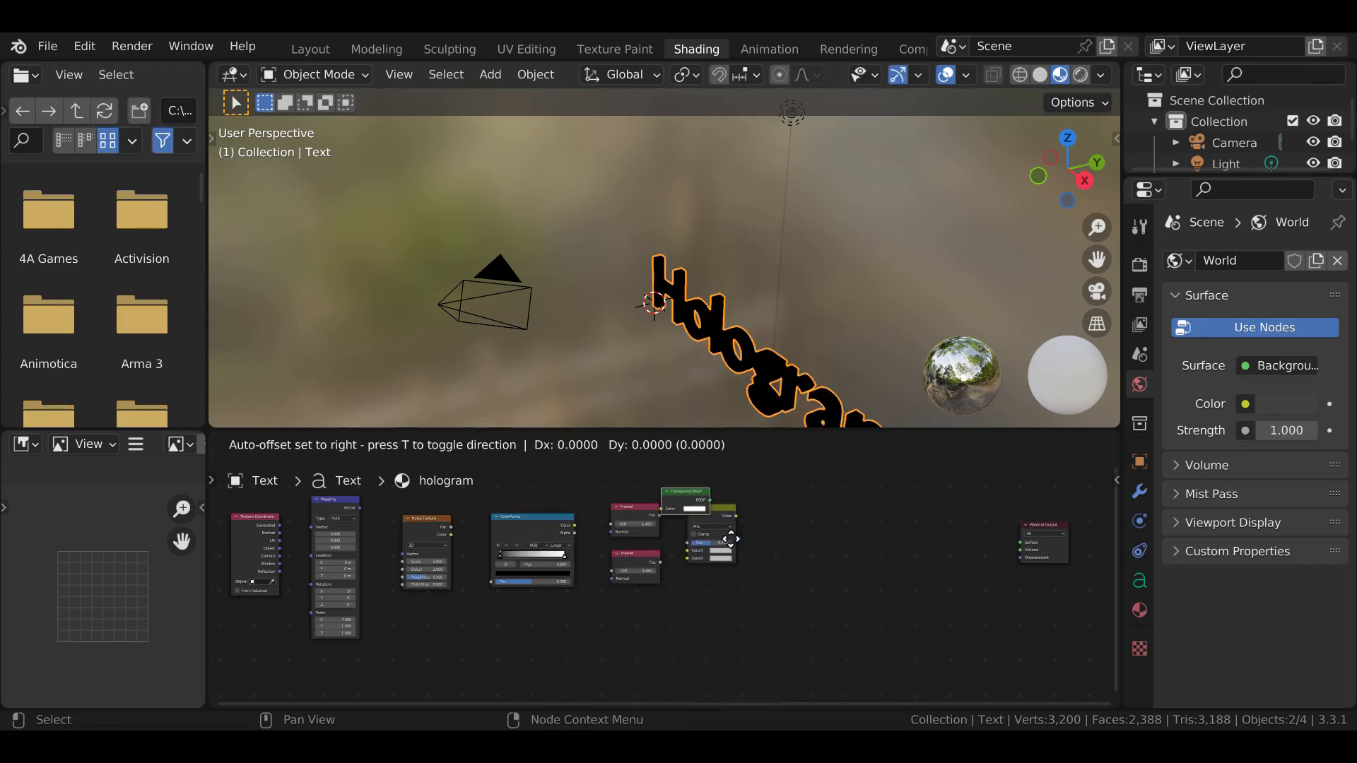
click(838, 546)
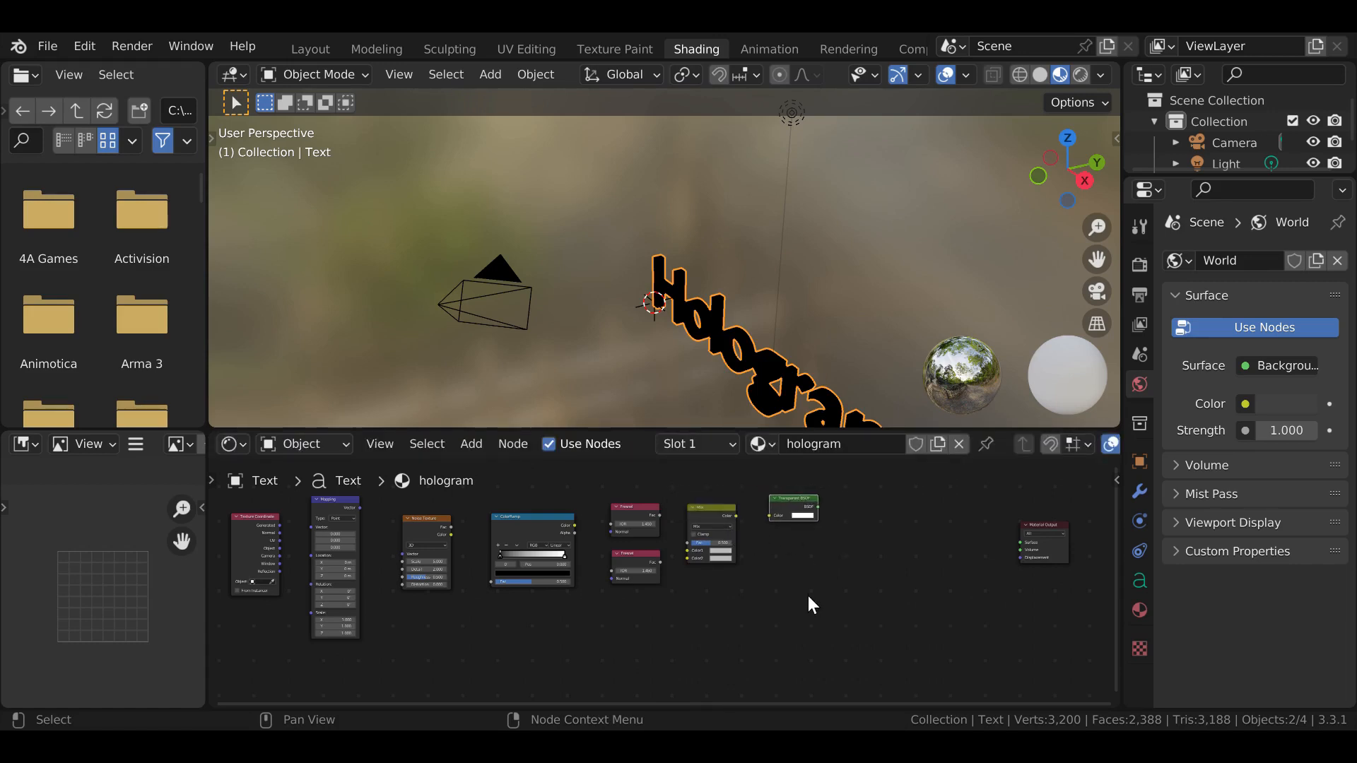
Step: Add an Emission node directly below the Transparent BSDF node
key(shift+a)
click(758, 489)
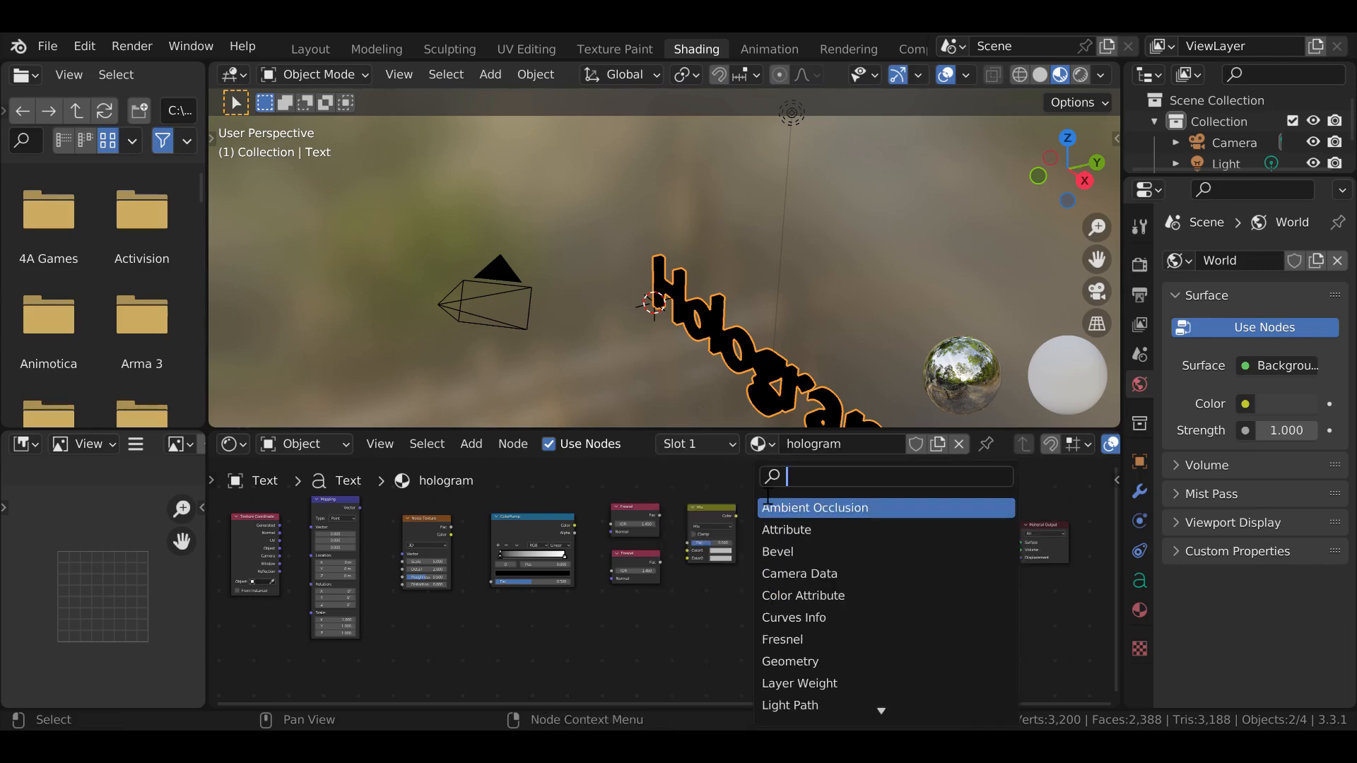
text(emi)
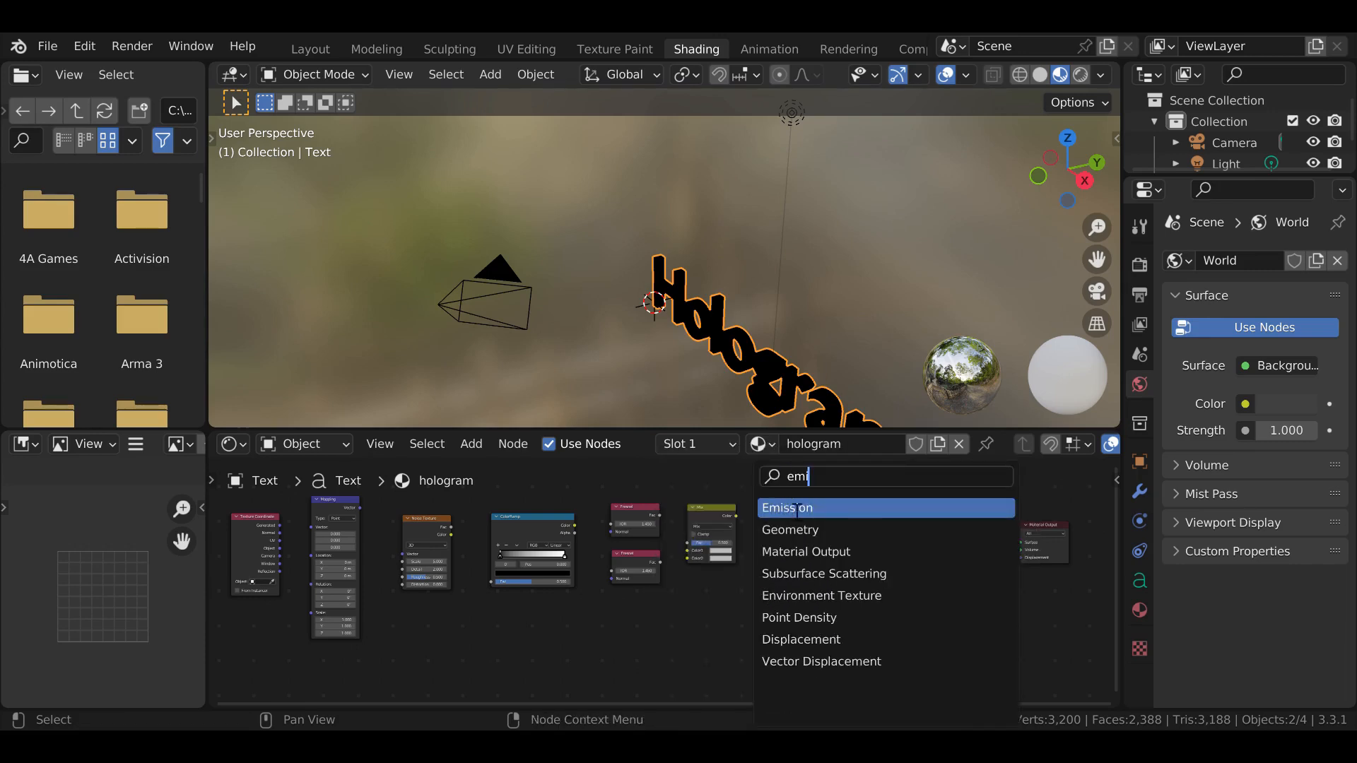
click(802, 512)
click(811, 565)
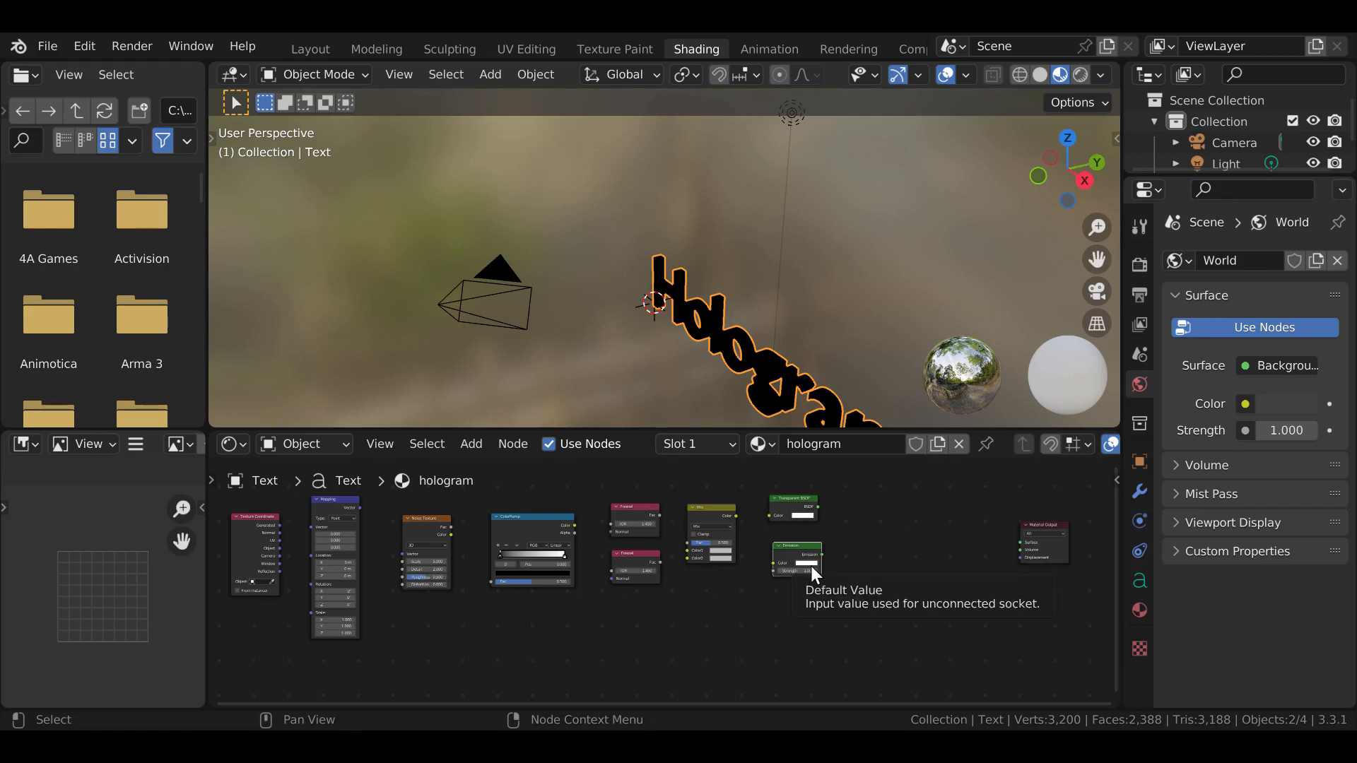
Step: Add a Mix Shader node between the Transparent BSDF and Emission pair and the Material Output
key(shift+a)
click(801, 493)
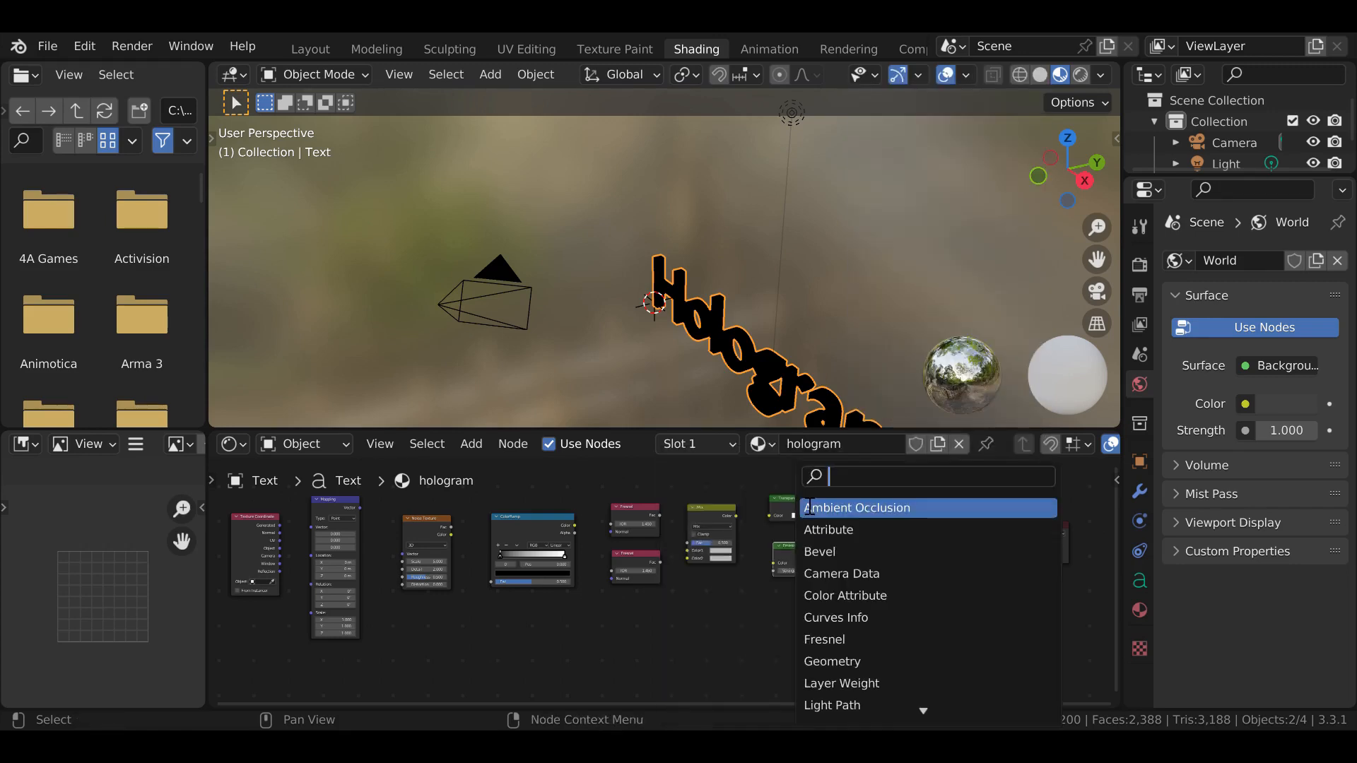
text(mix s)
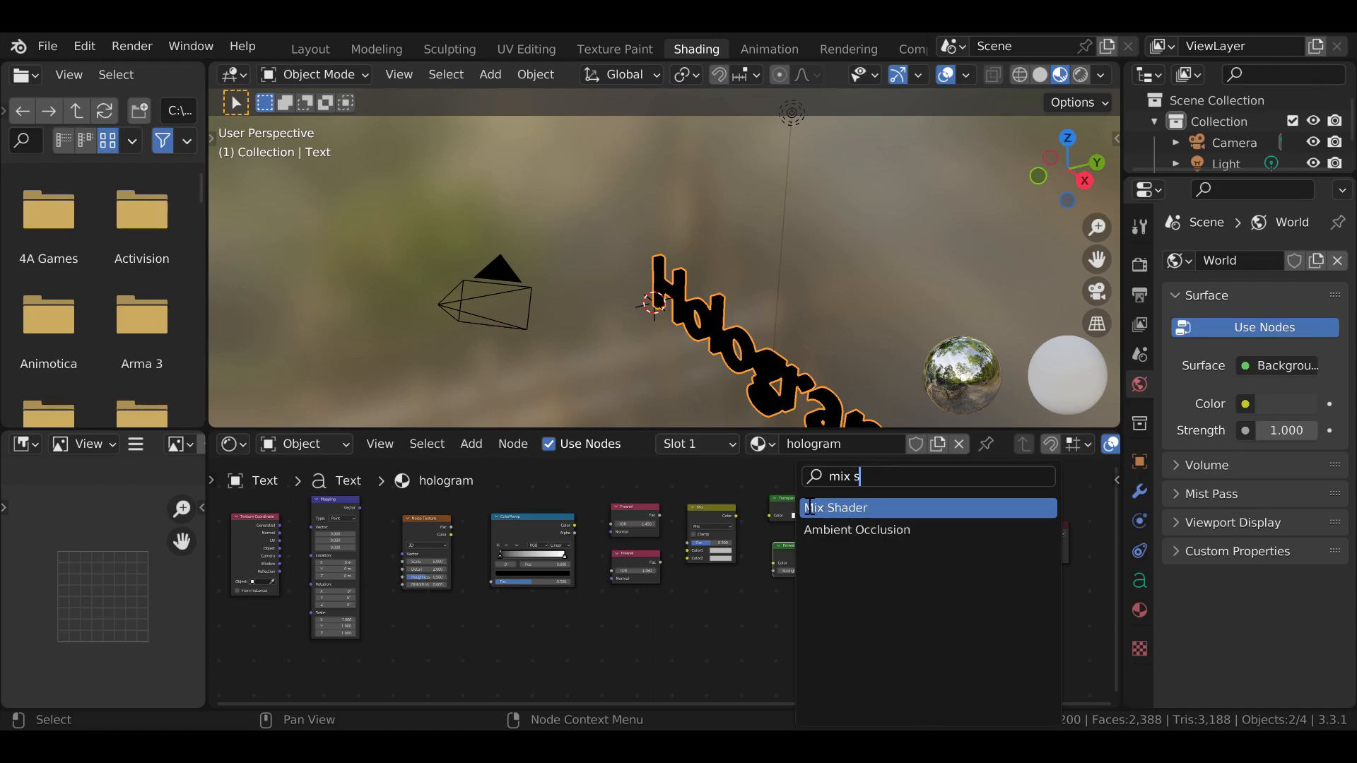
key(Return)
click(908, 535)
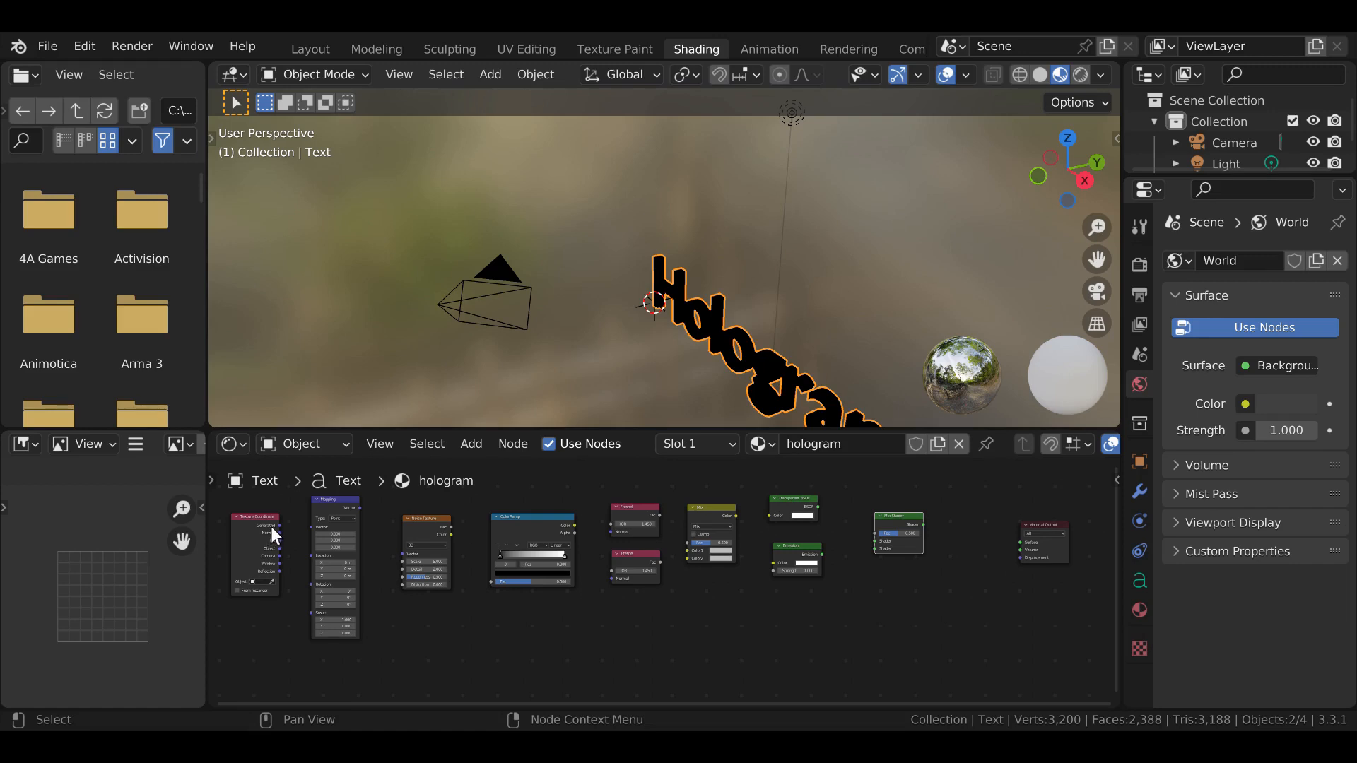
Step: Connect the Texture Coordinate's Generated output to the Mapping vector and set the Mapping scale to 0 on X and Z
drag(279, 524, 312, 527)
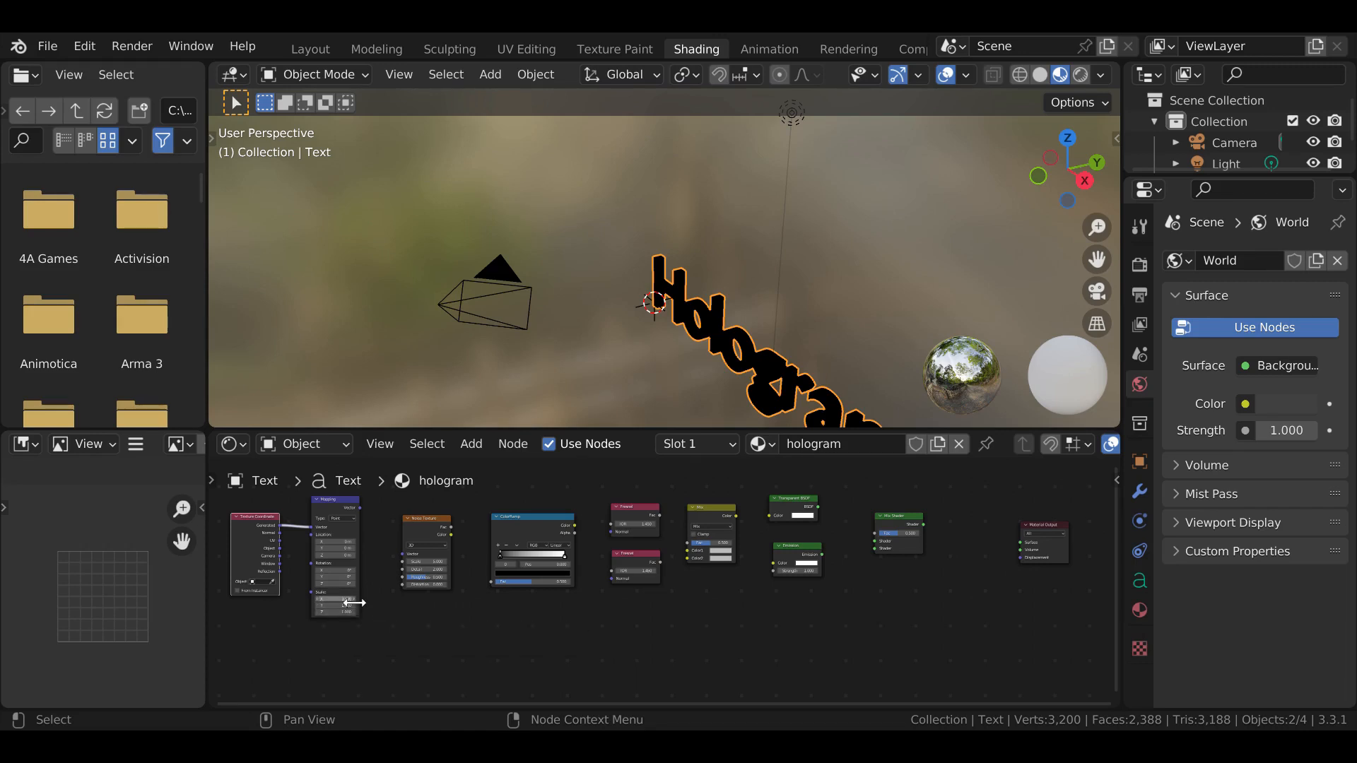
click(345, 602)
click(342, 613)
click(342, 614)
text(0)
click(378, 634)
Step: Chain Mapping into the Noise Texture vector, the noise color into the ColorRamp factor, and the ramp color into the lower Fresnel's IOR
mouse_move(359, 506)
mouse_down()
mouse_move(400, 528)
mouse_move(403, 552)
mouse_move(366, 510)
mouse_up()
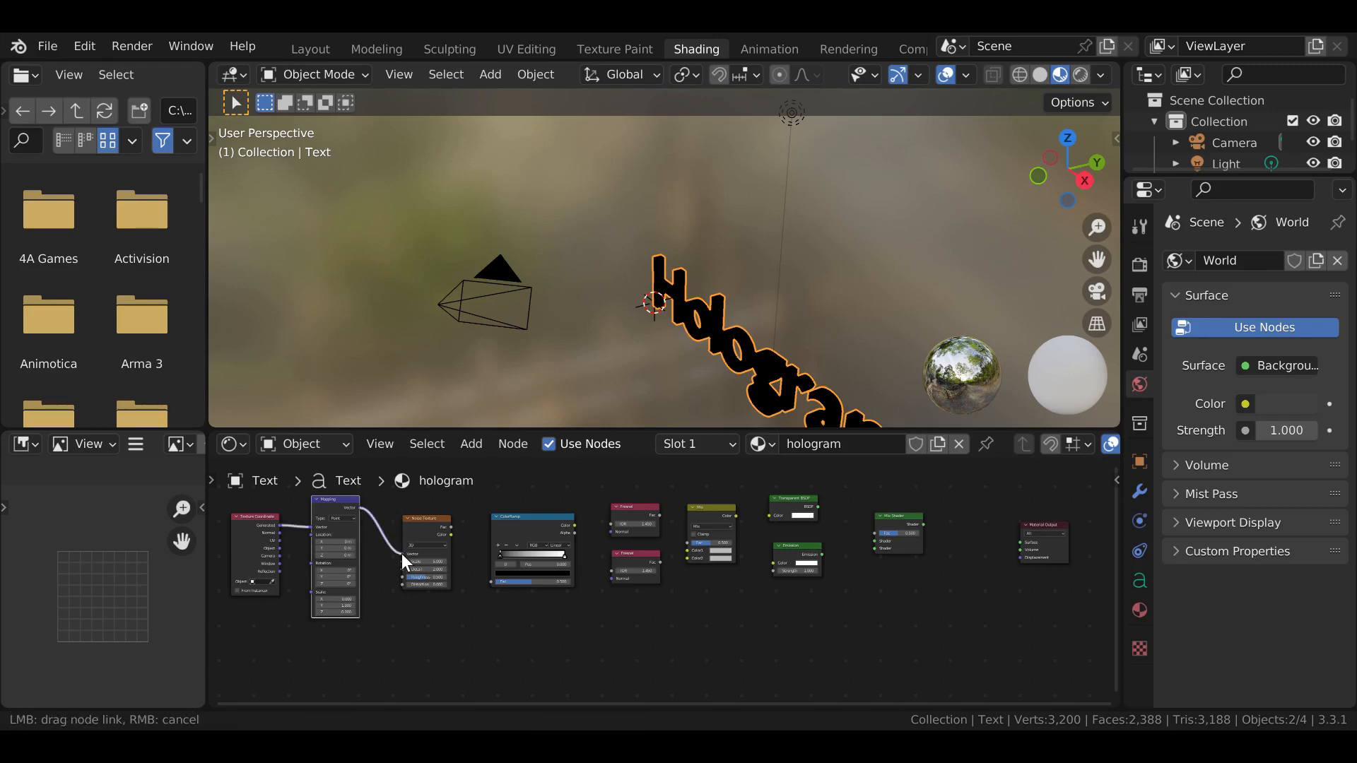
drag(403, 554, 403, 554)
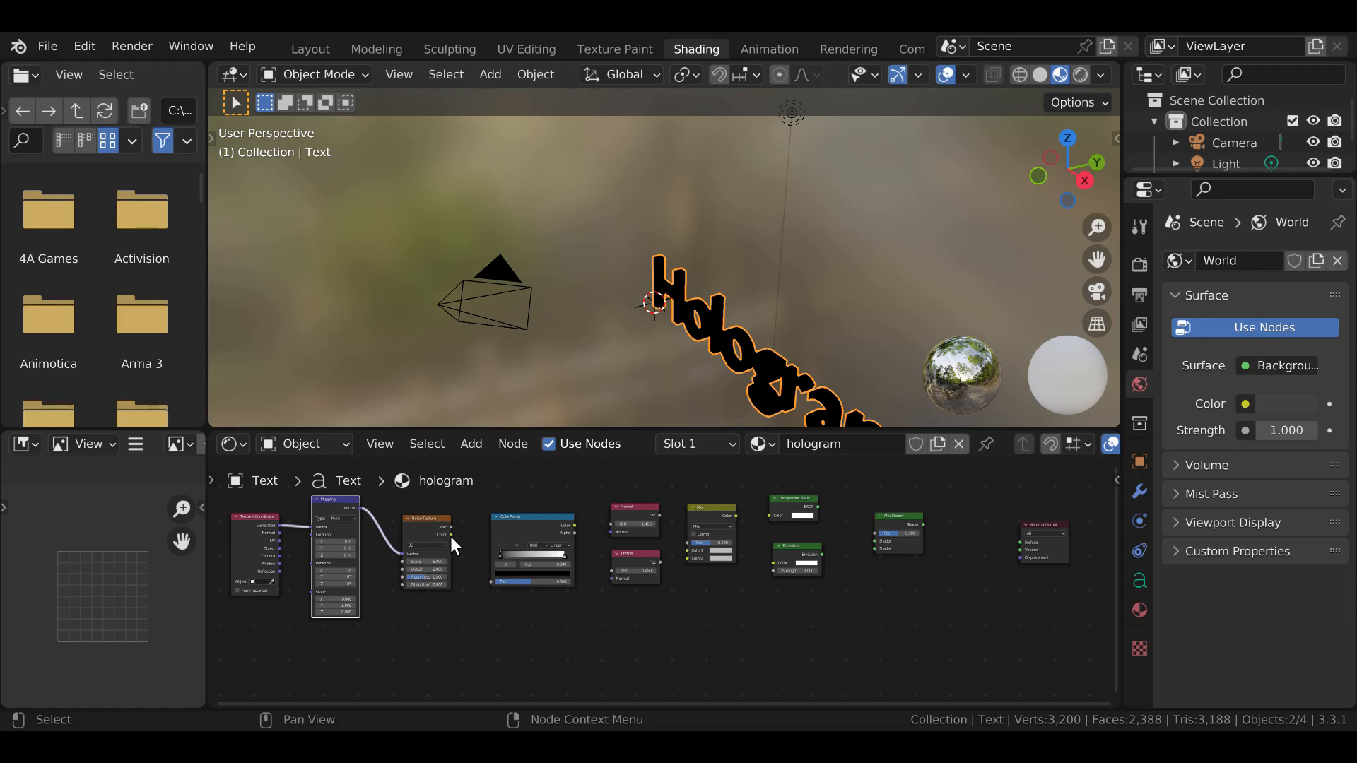
drag(450, 535, 490, 581)
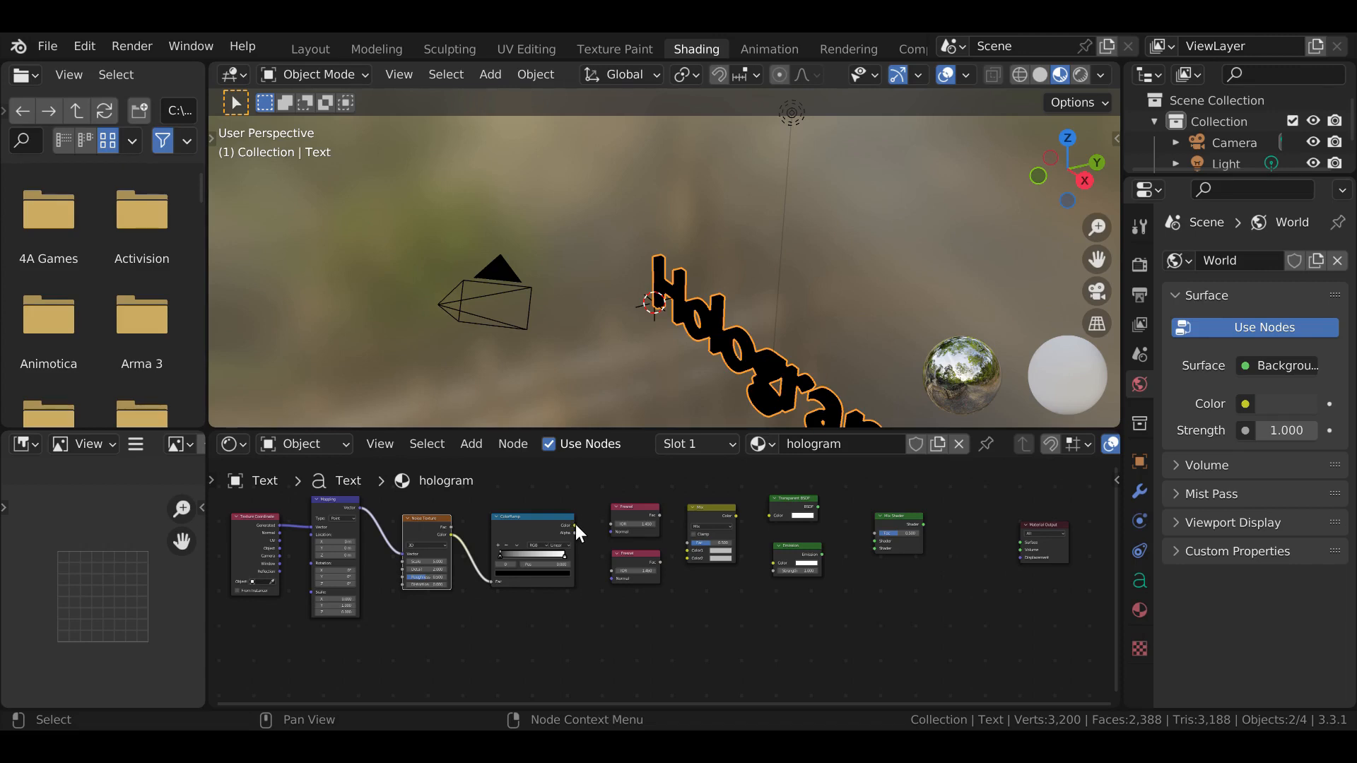
drag(575, 524, 617, 575)
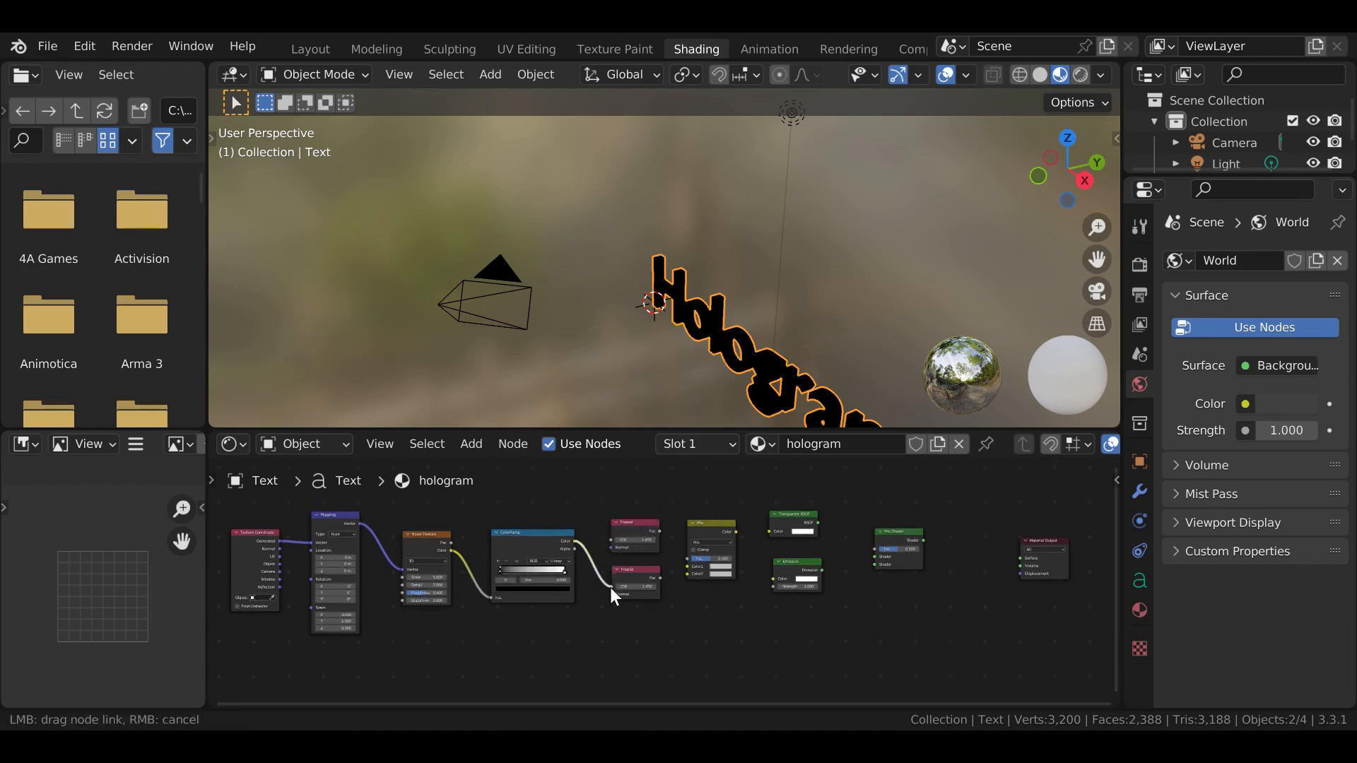
drag(610, 587, 612, 588)
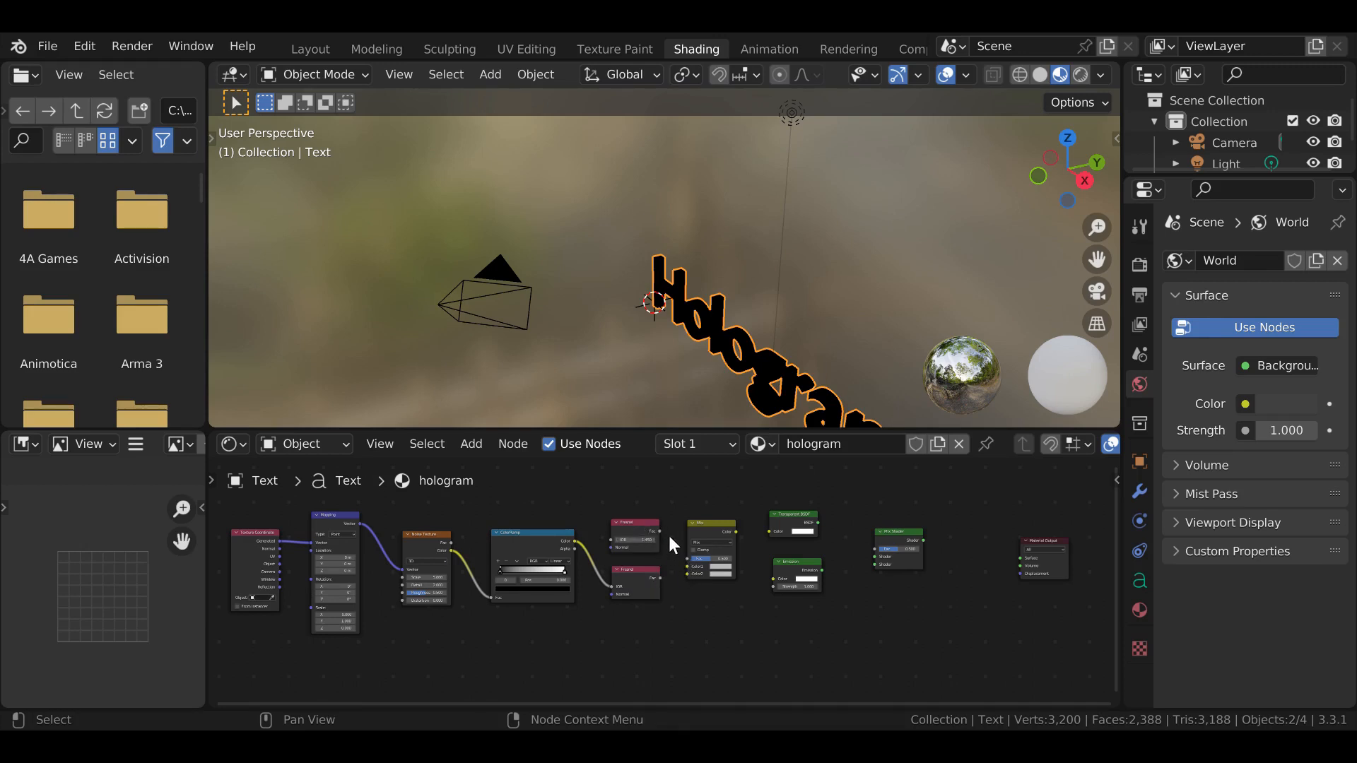
Step: Connect both Fresnel outputs to the Mix node's two color inputs and its color output to the Mix Shader factor
drag(659, 579, 688, 568)
drag(736, 531, 872, 549)
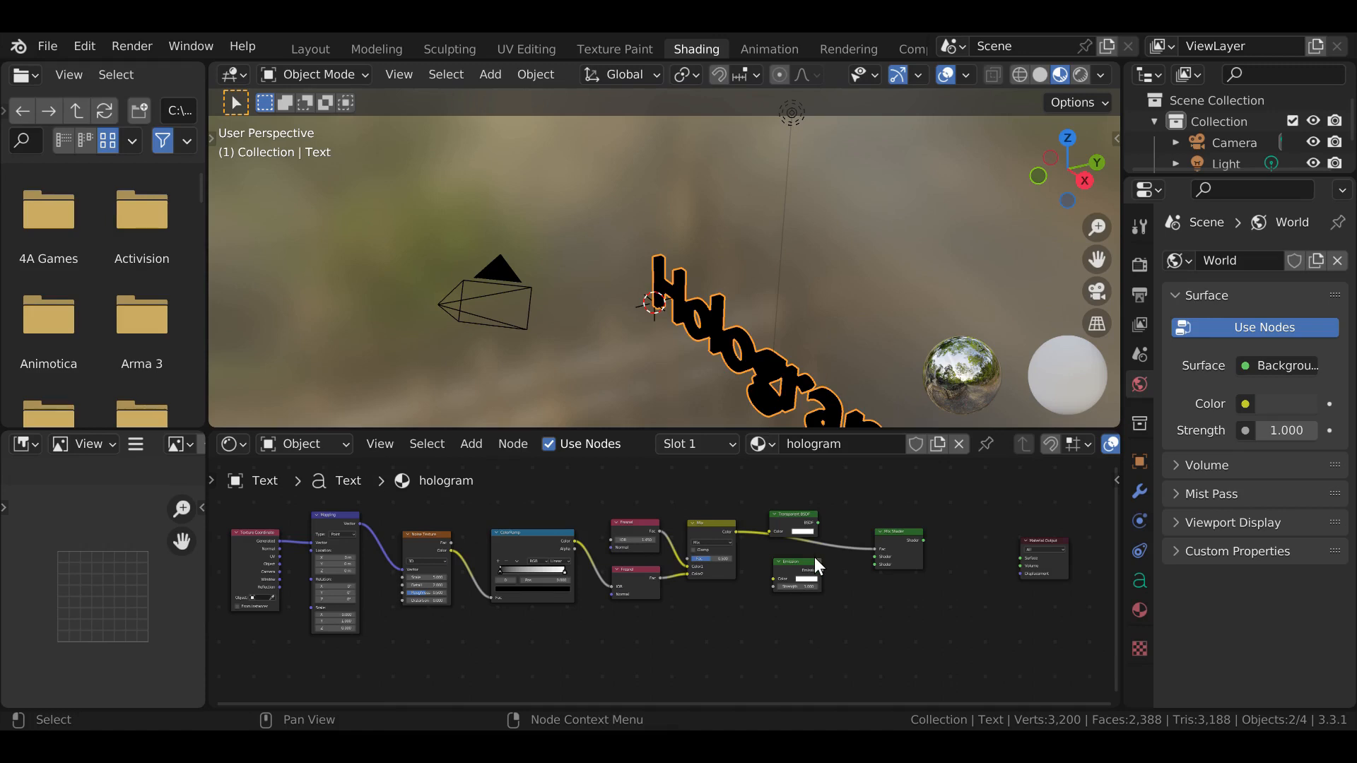
Step: Connect Transparent BSDF and Emission to the Mix Shader's first and second shader inputs, and its output to the Material Output surface
drag(818, 523, 879, 565)
drag(924, 541, 1022, 560)
Step: Set the Emission node's color to light pink and adjust its strength
middle_drag(647, 375, 558, 349)
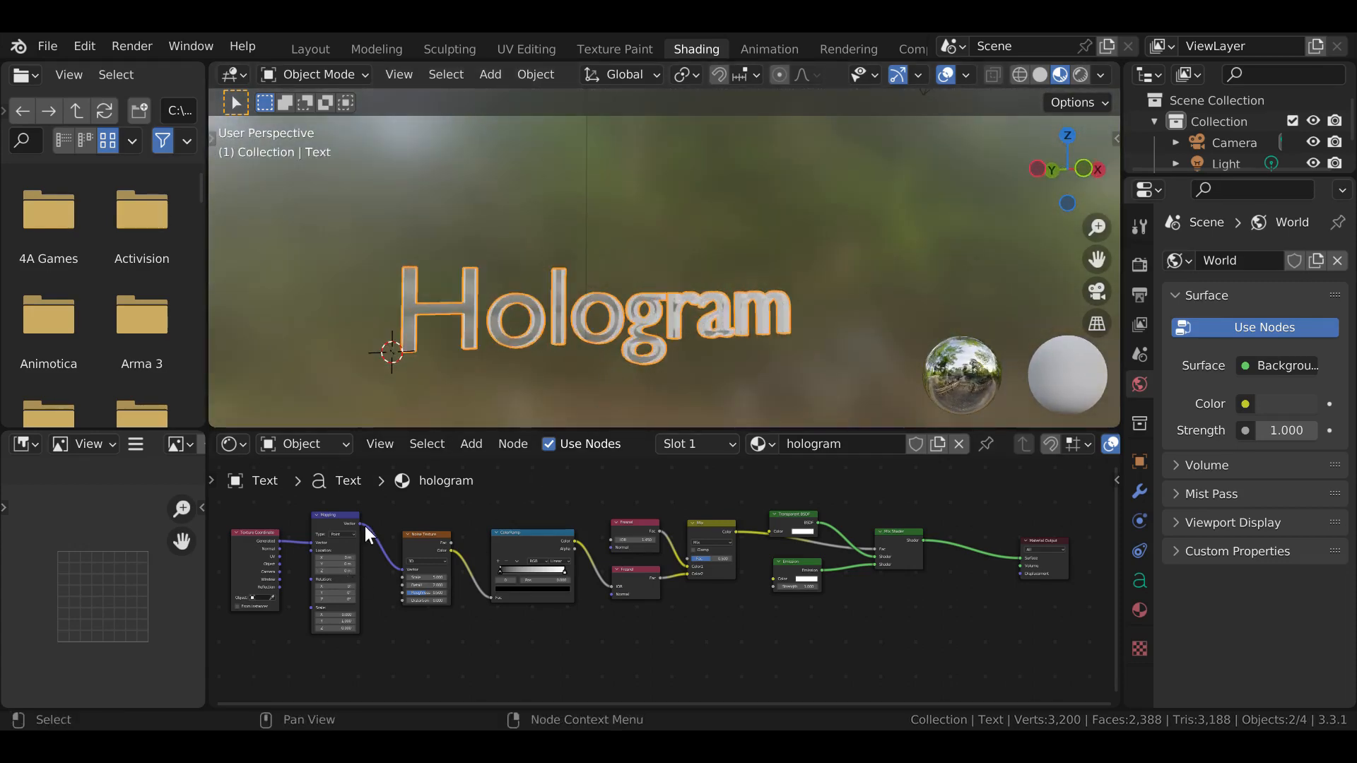
click(801, 583)
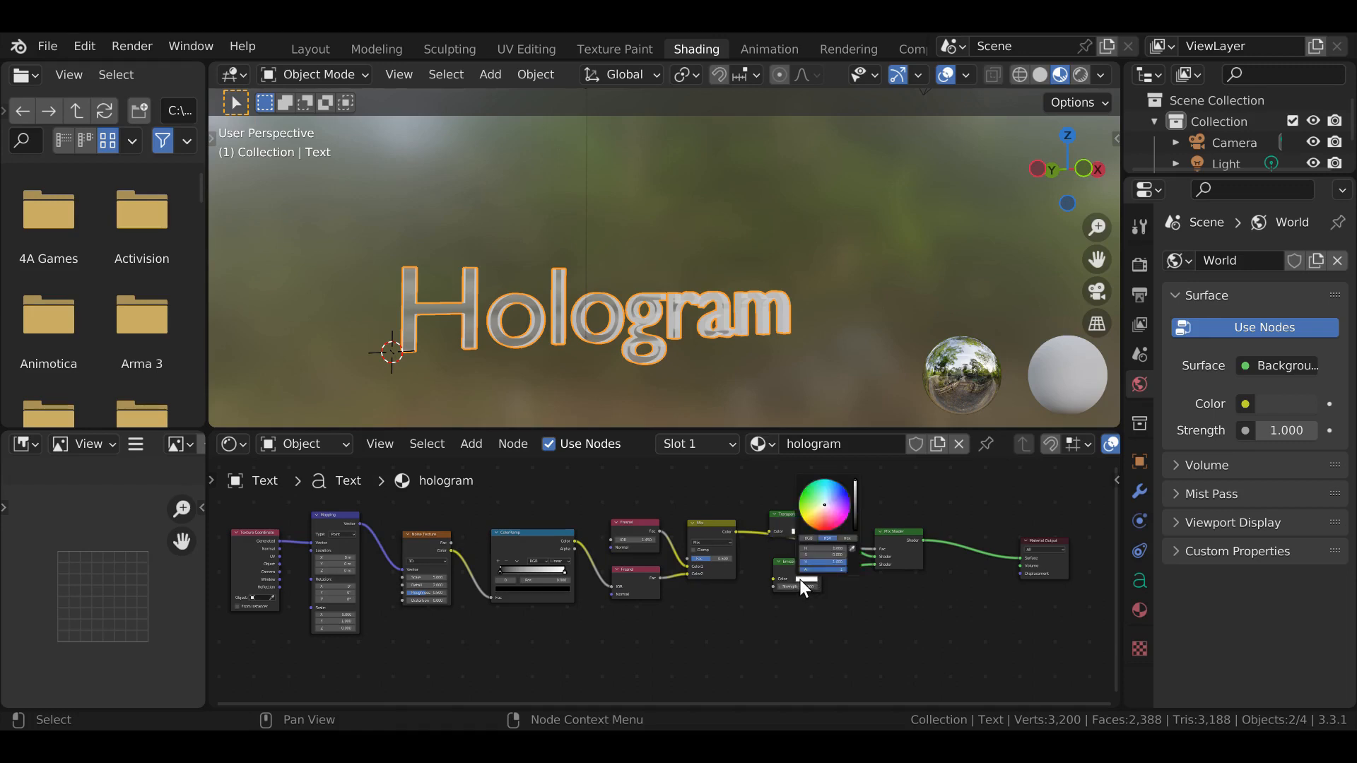
click(836, 520)
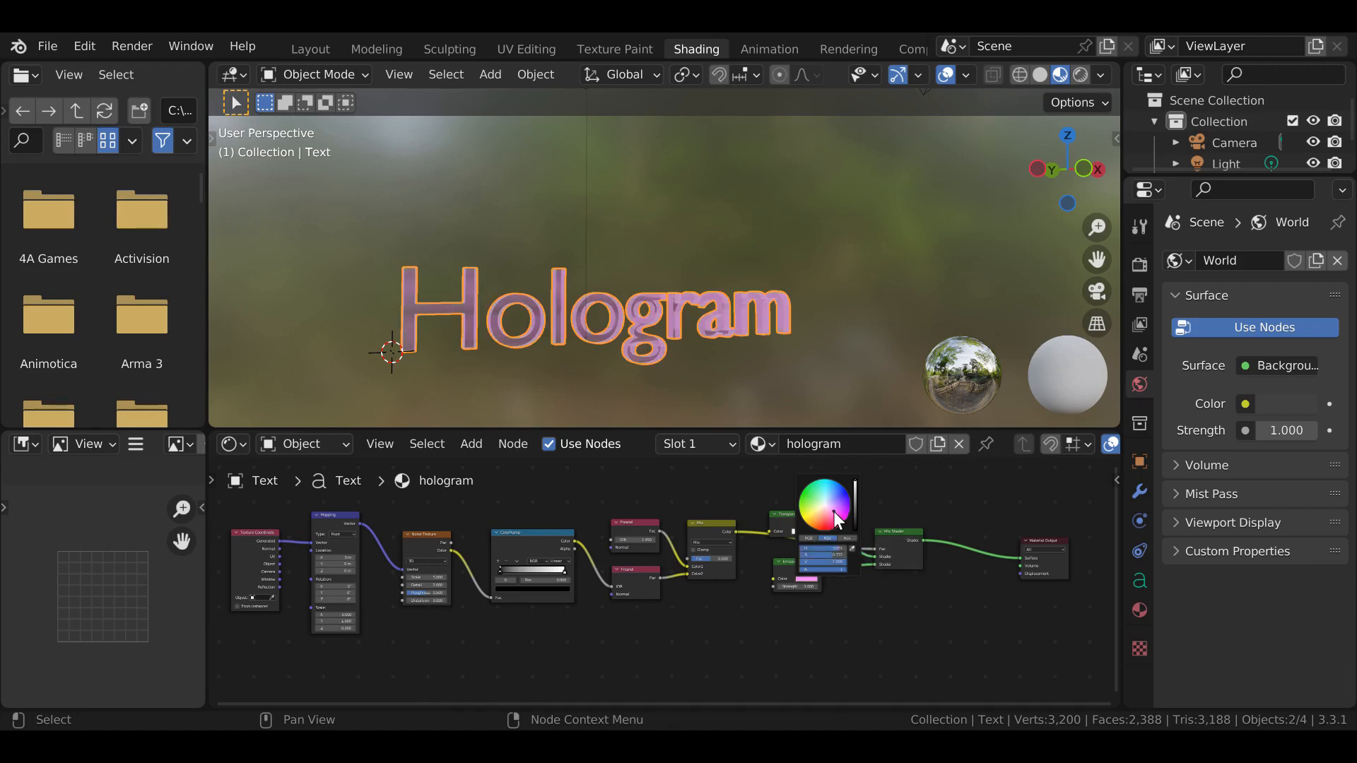
middle_drag(597, 380, 550, 373)
drag(790, 586, 809, 587)
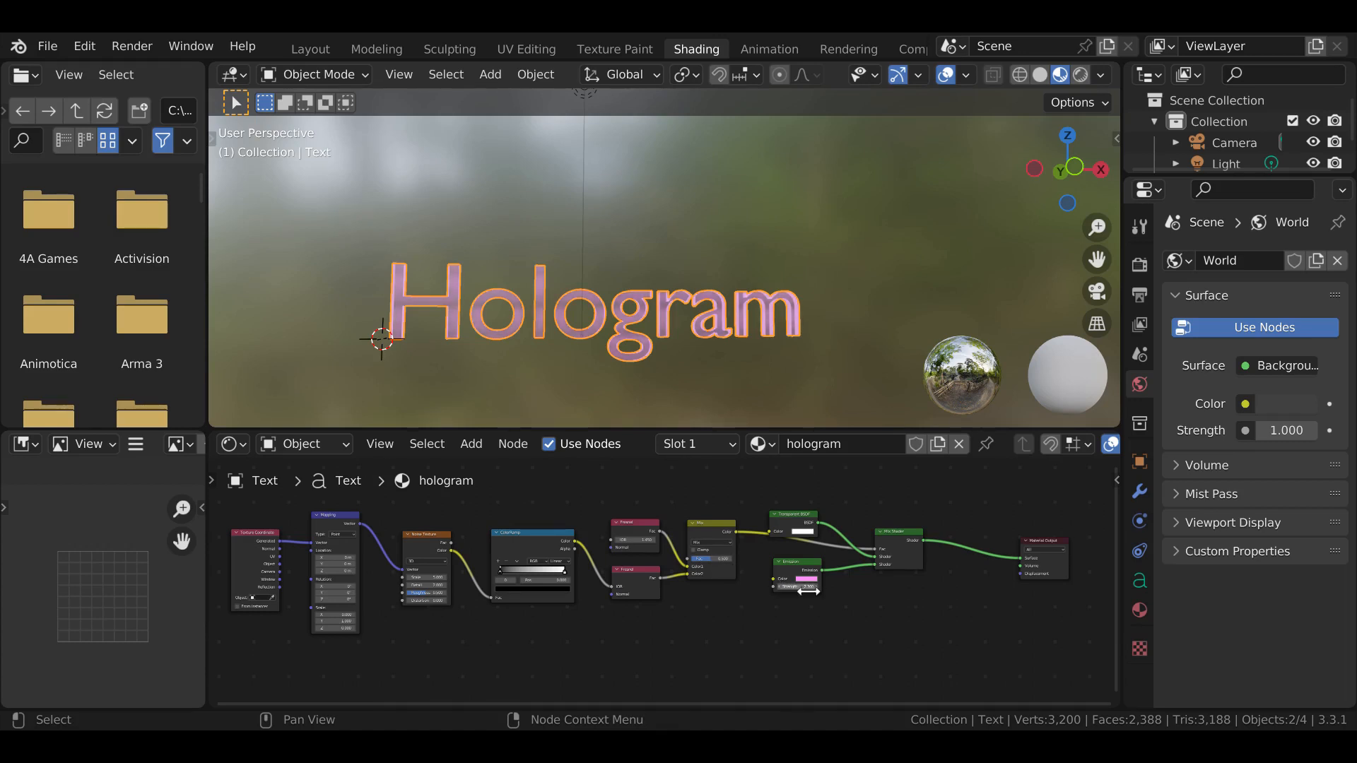
Step: Move the ColorRamp's white stop toward the black one, to about a third of the way along the gradient
click(563, 571)
drag(557, 570, 525, 575)
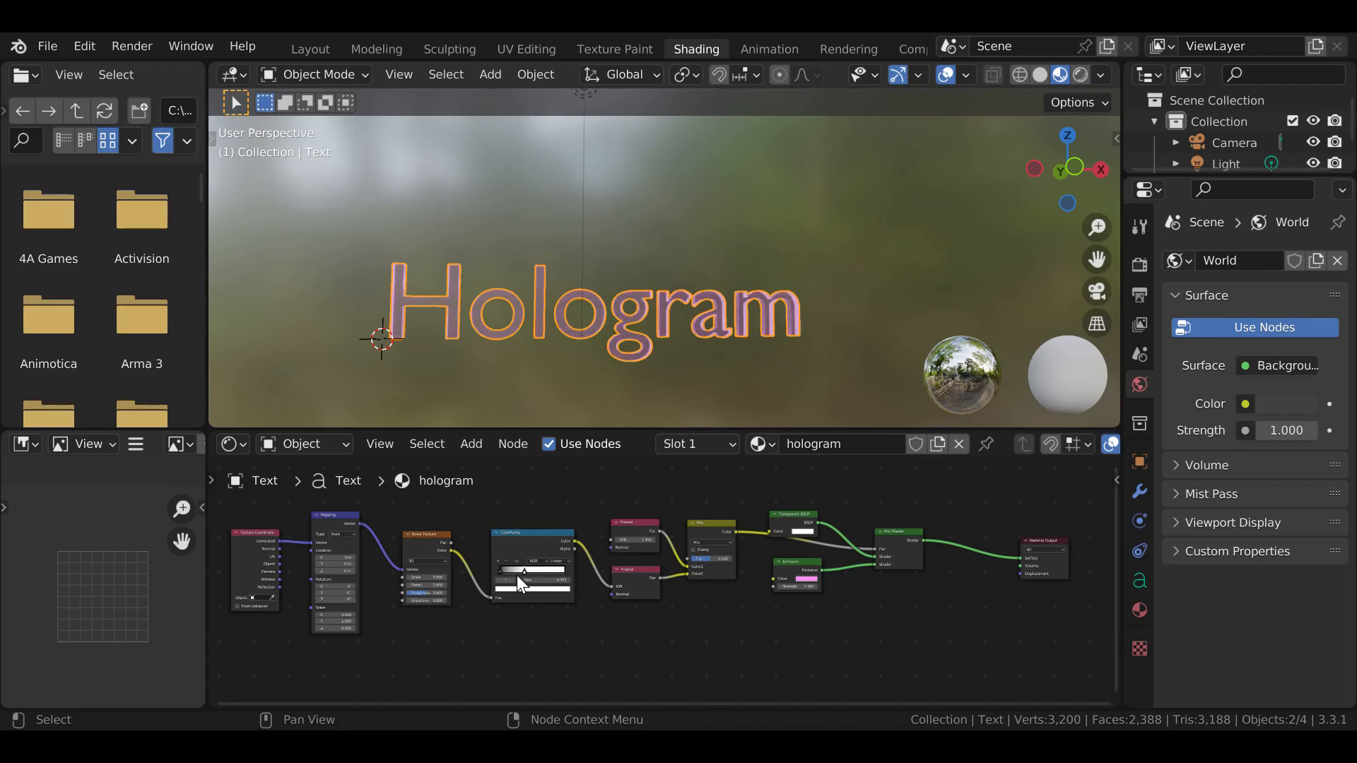
Step: Raise the Noise Texture's scale and detail to refine the streaks on the text
middle_drag(546, 316, 526, 381)
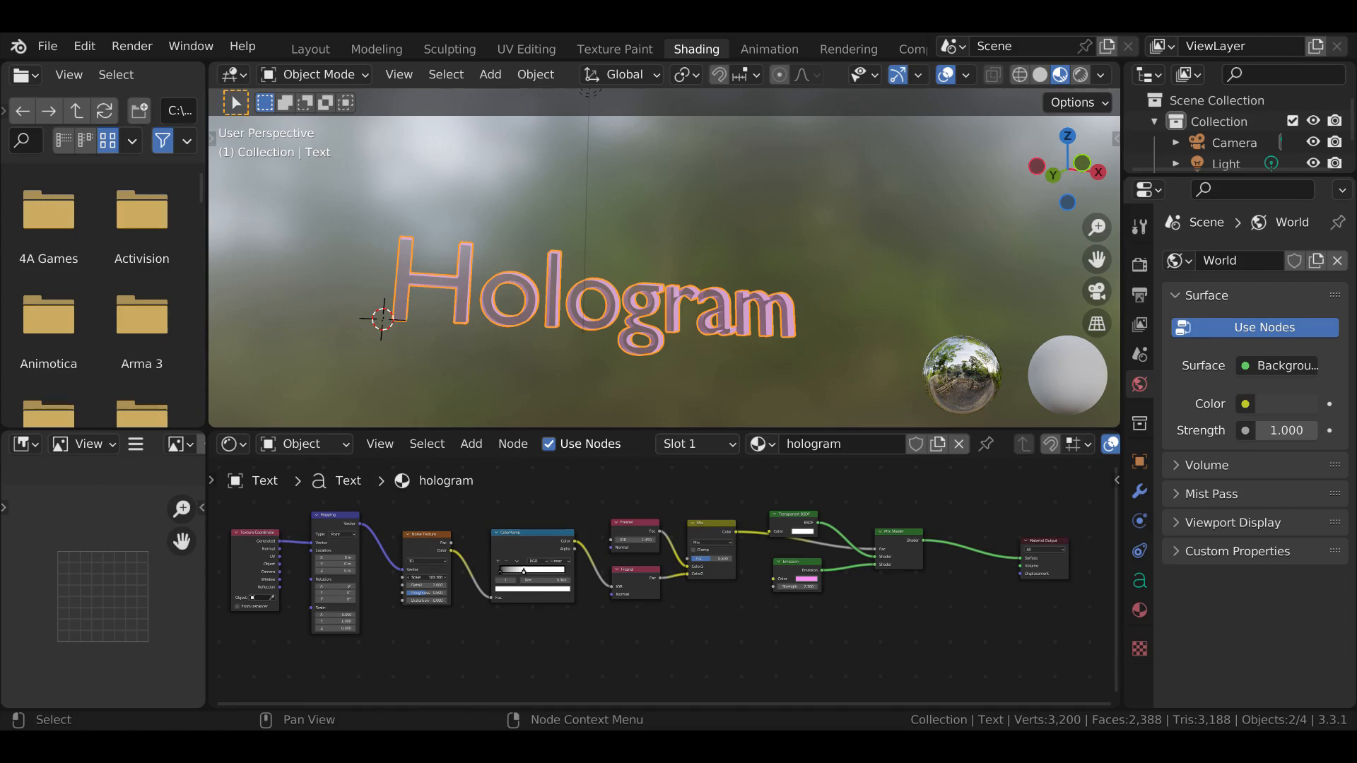
middle_drag(400, 317, 333, 342)
drag(432, 586, 523, 585)
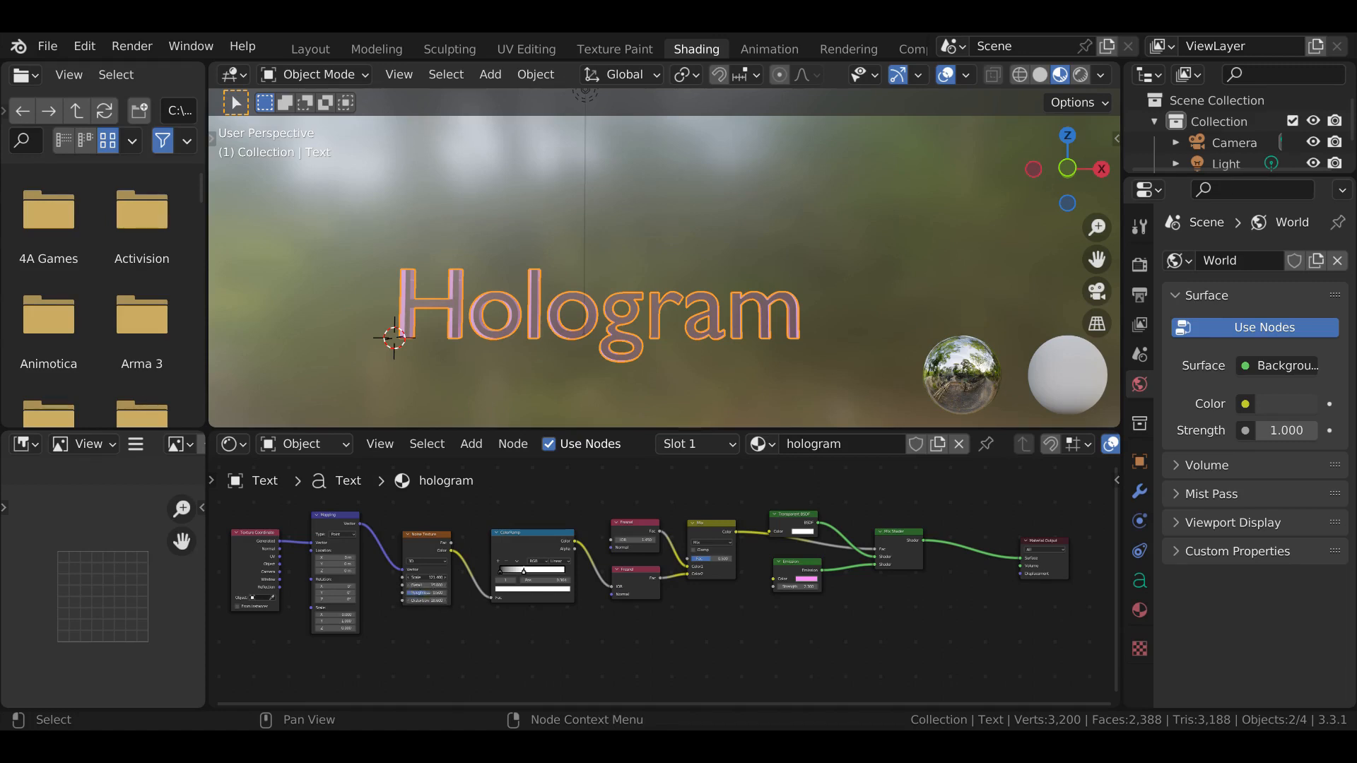
Step: Move the ColorRamp's white stop back to about the middle of the gradient
middle_drag(341, 367, 434, 382)
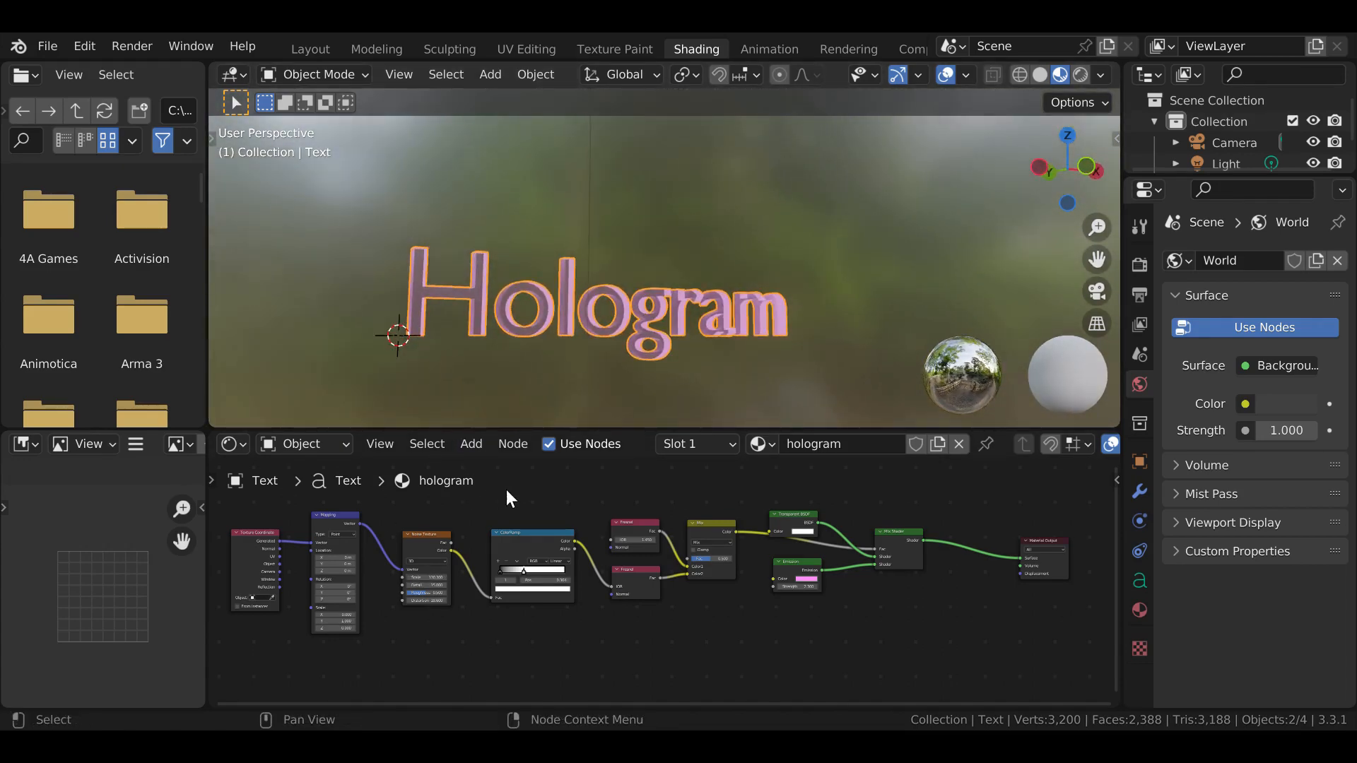
drag(527, 569, 538, 571)
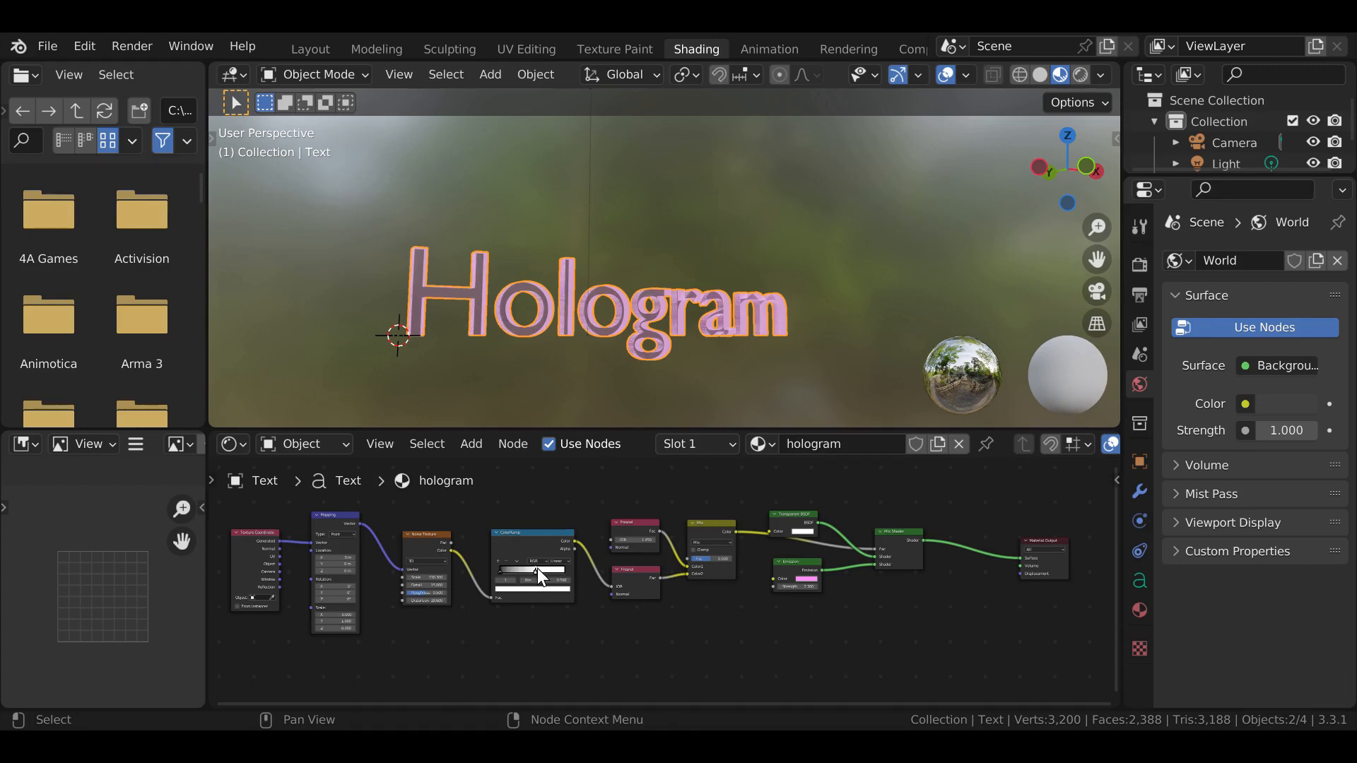
middle_drag(638, 325, 582, 350)
Step: Raise the Mix color node's factor and fine-tune the upper Fresnel's IOR, checking the effect on the text
scroll(624, 331, up, 2)
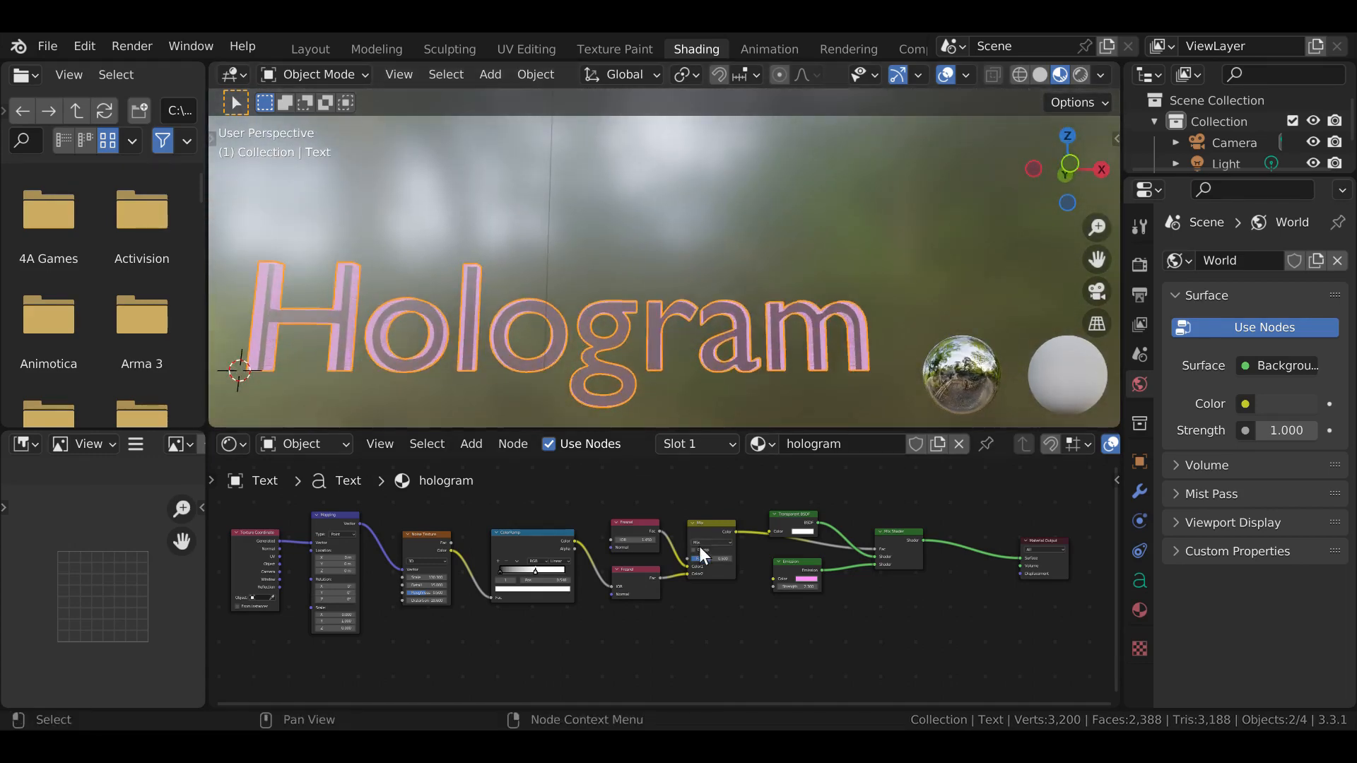
mouse_move(710, 558)
mouse_down()
mouse_move(730, 558)
mouse_move(657, 543)
mouse_up()
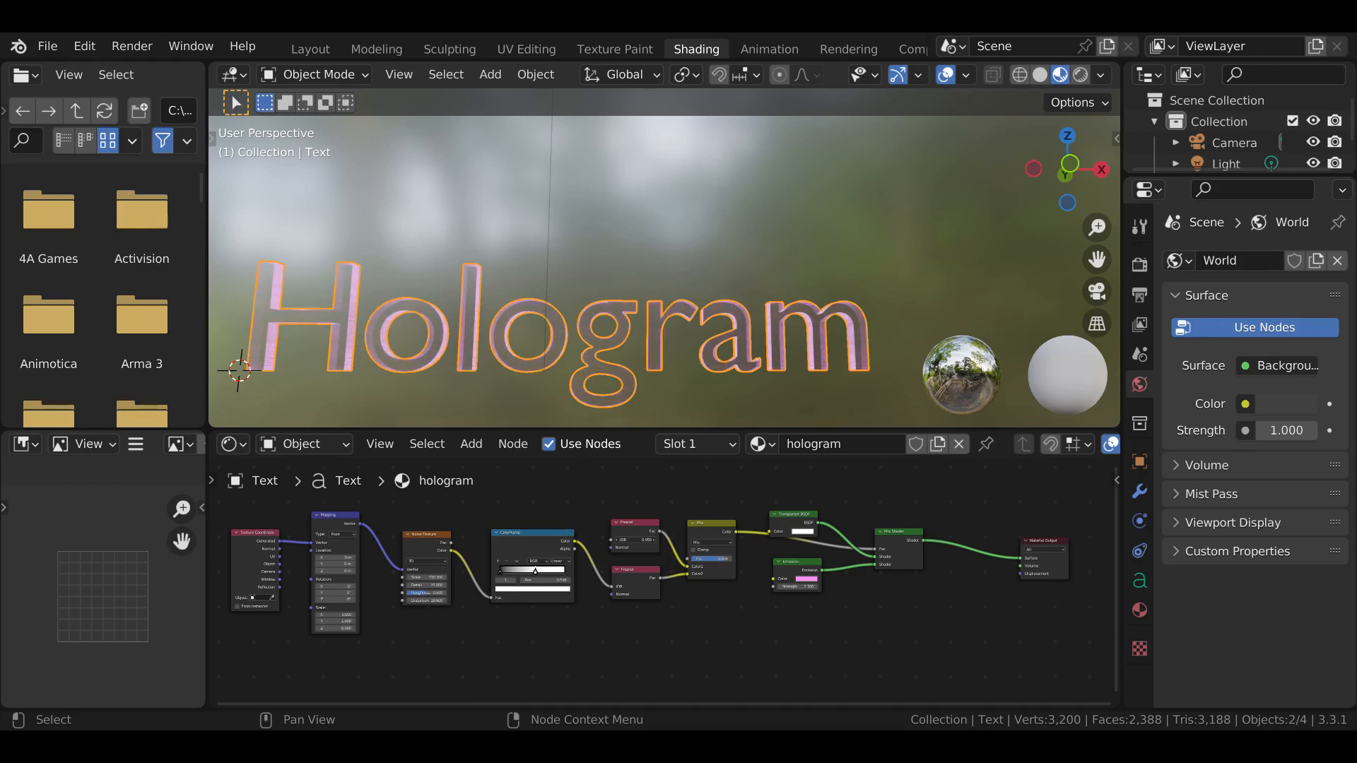
drag(658, 540, 678, 540)
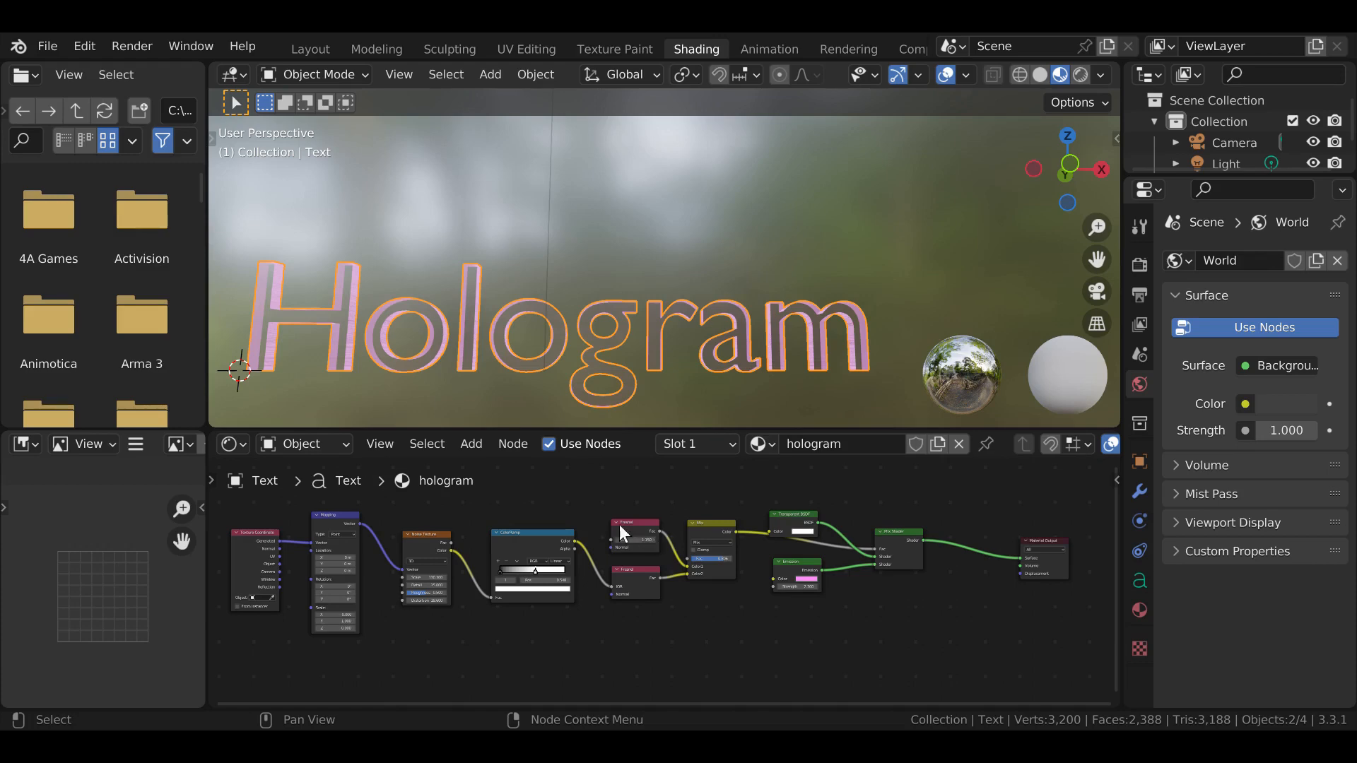
middle_drag(398, 320, 553, 332)
scroll(549, 362, up, 2)
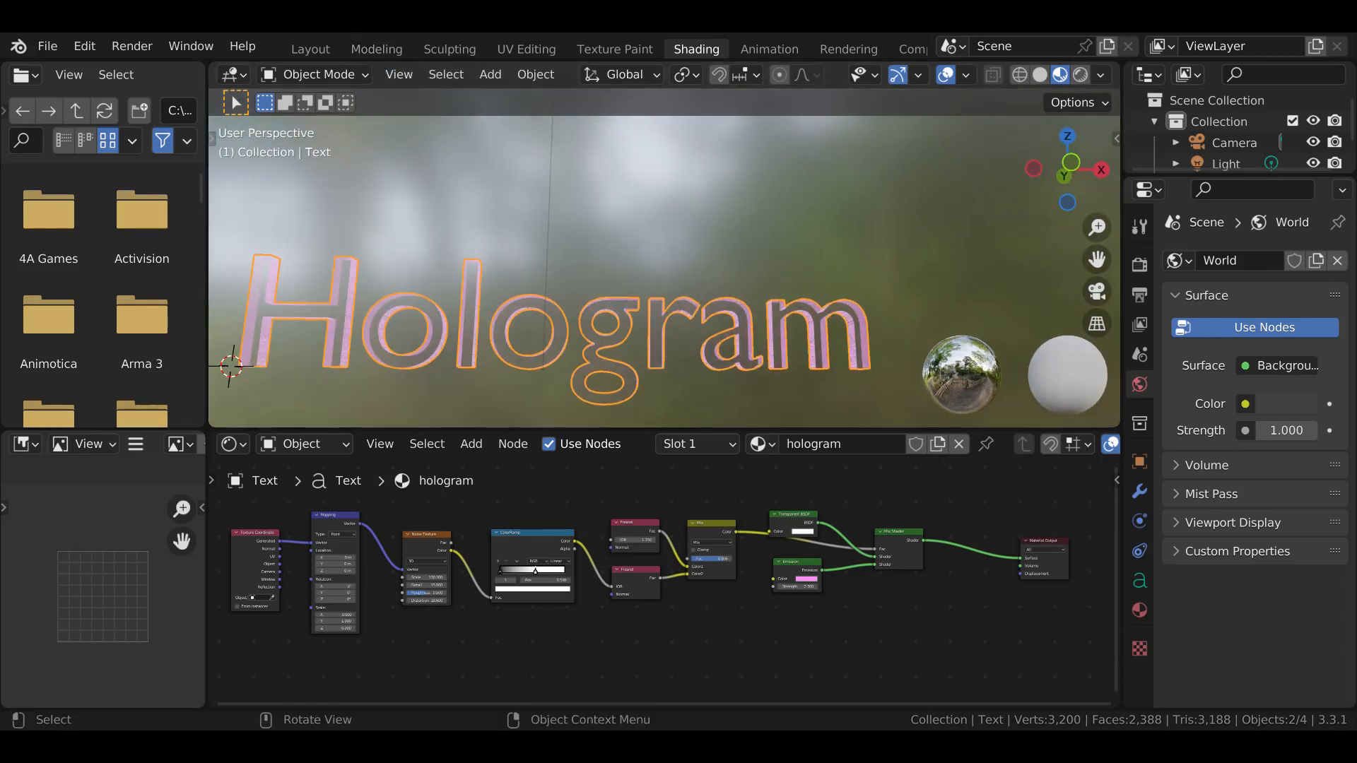
Step: Show the text with rendered shading in the Layout workspace, viewed from a low frontal angle
click(315, 48)
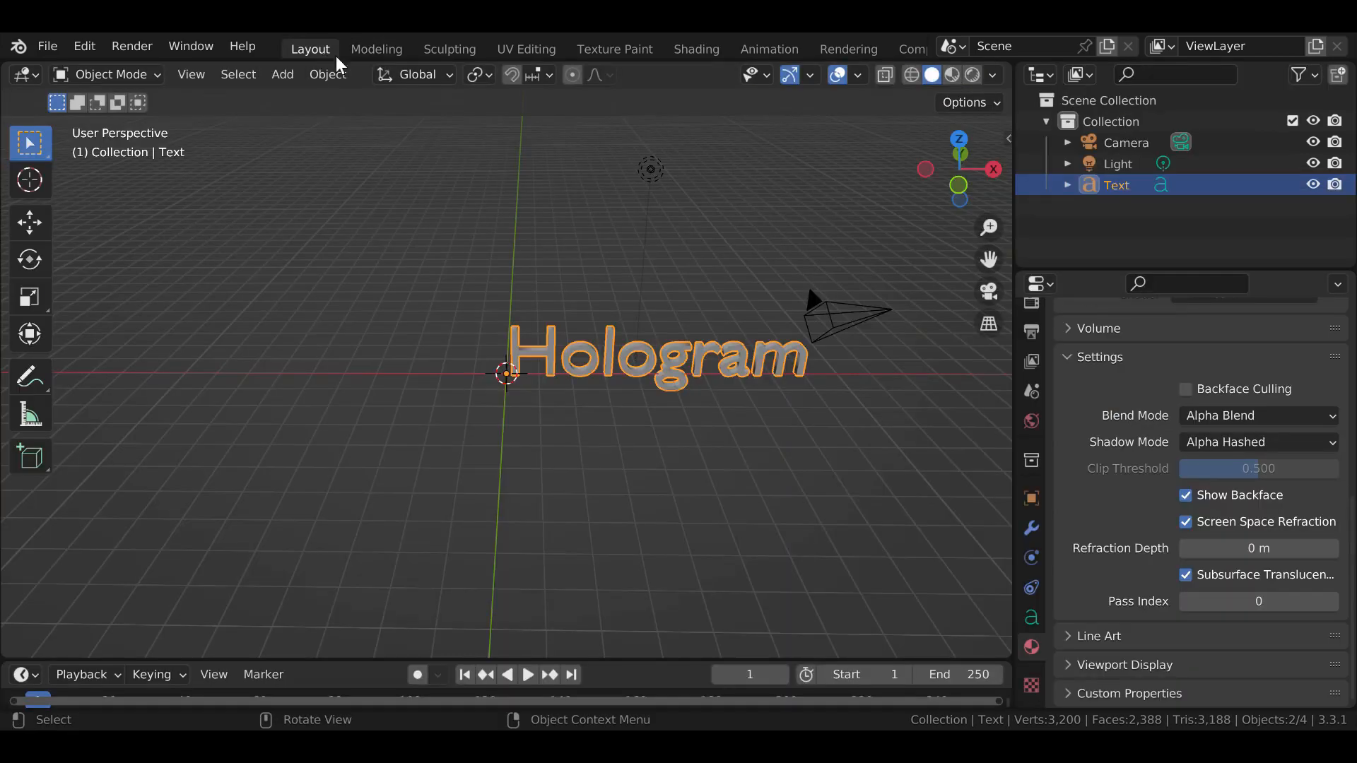
click(974, 74)
mouse_move(664, 400)
middle_down()
mouse_move(629, 388)
mouse_move(633, 355)
mouse_move(654, 364)
middle_up()
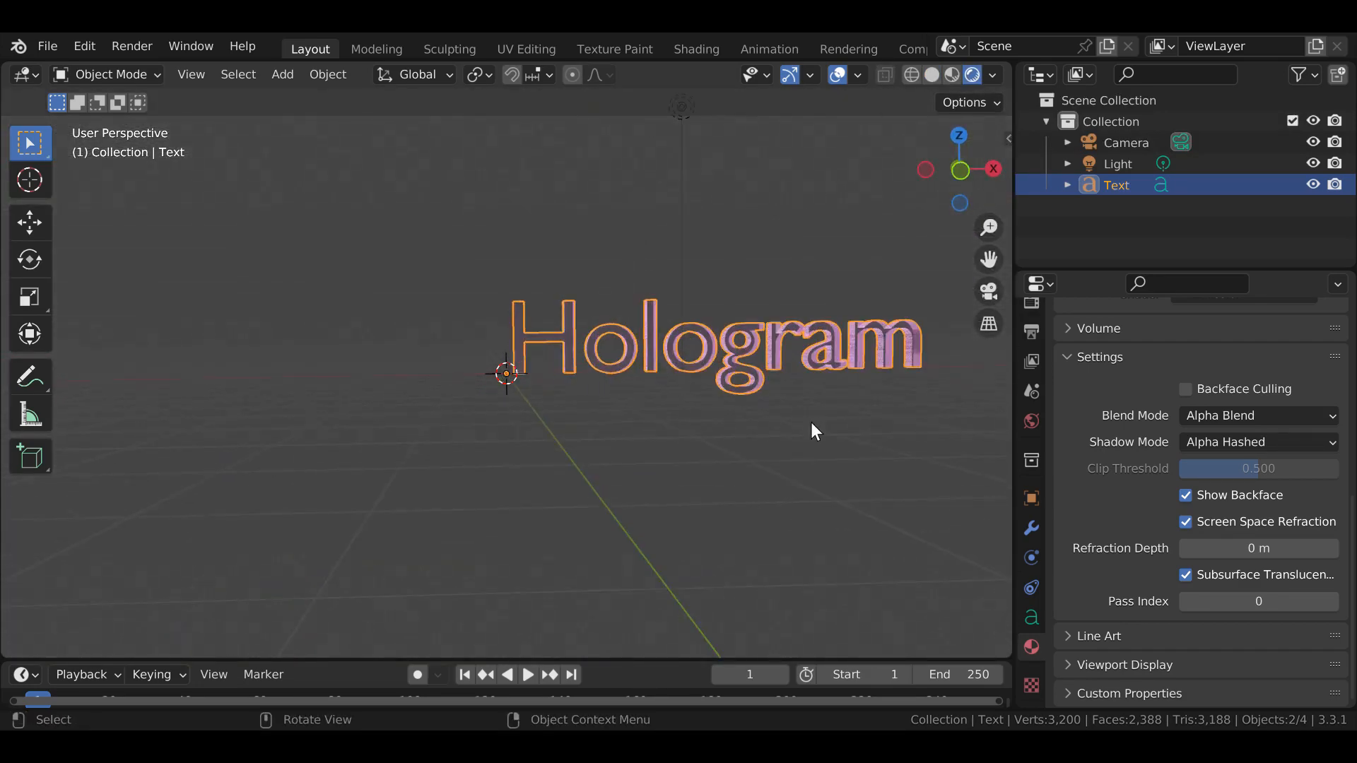
shift+middle_drag(809, 417, 647, 411)
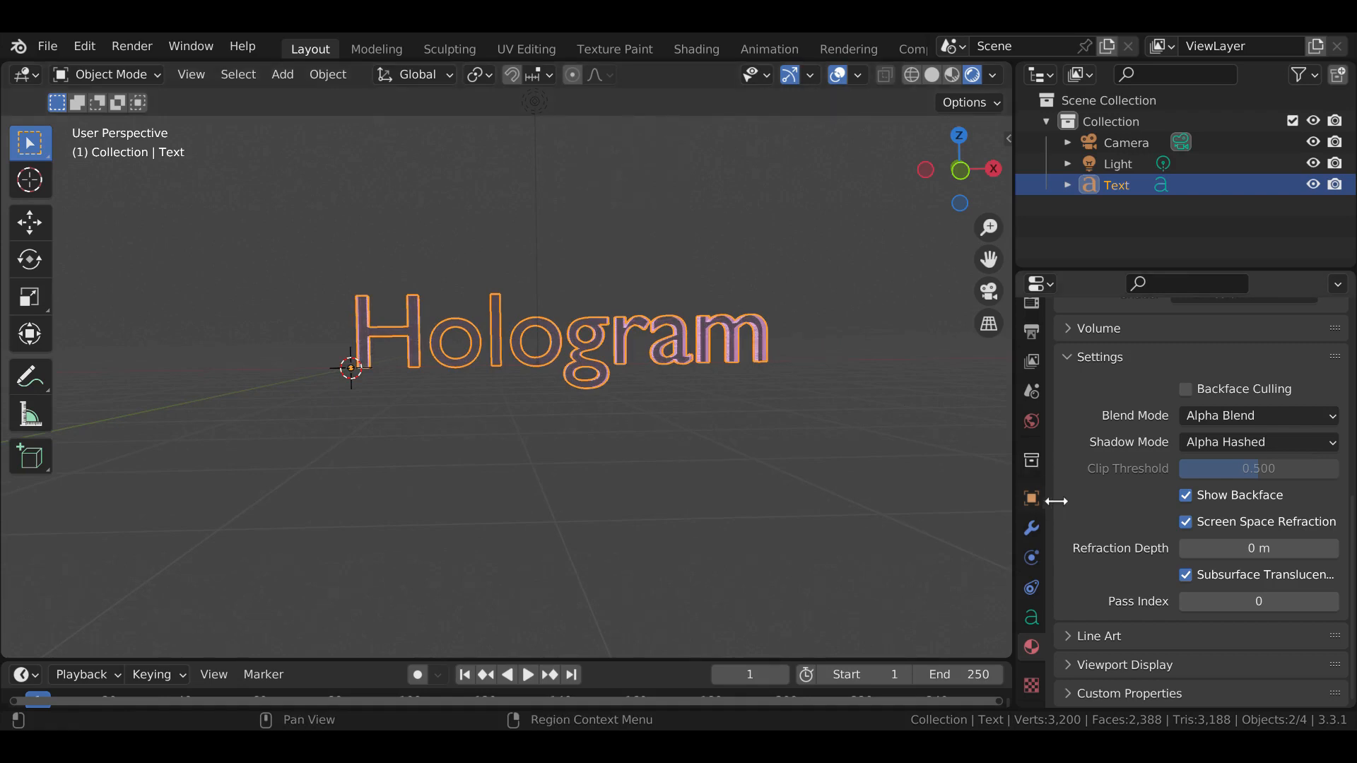
Step: Darken the world background color to near black and inspect the glowing text from several angles
click(1029, 424)
click(1259, 499)
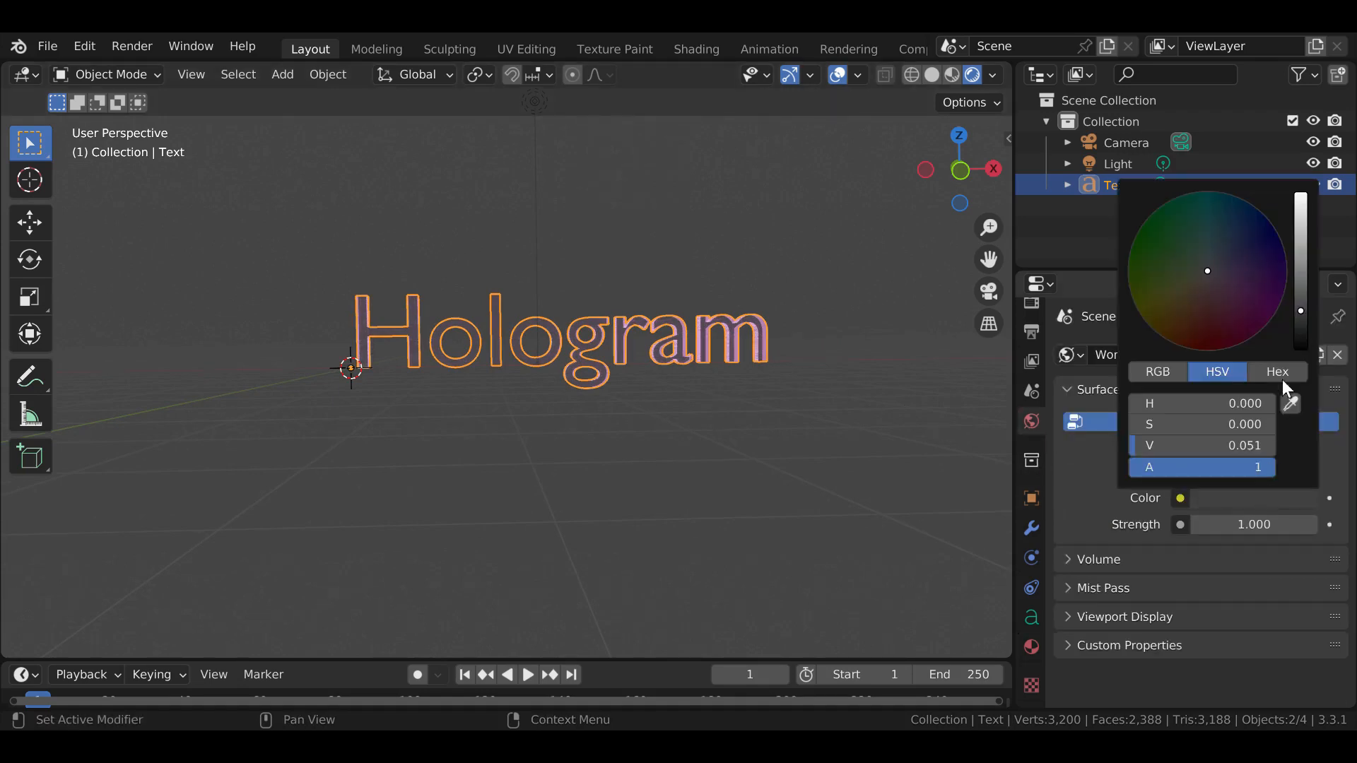
drag(1305, 325, 1300, 345)
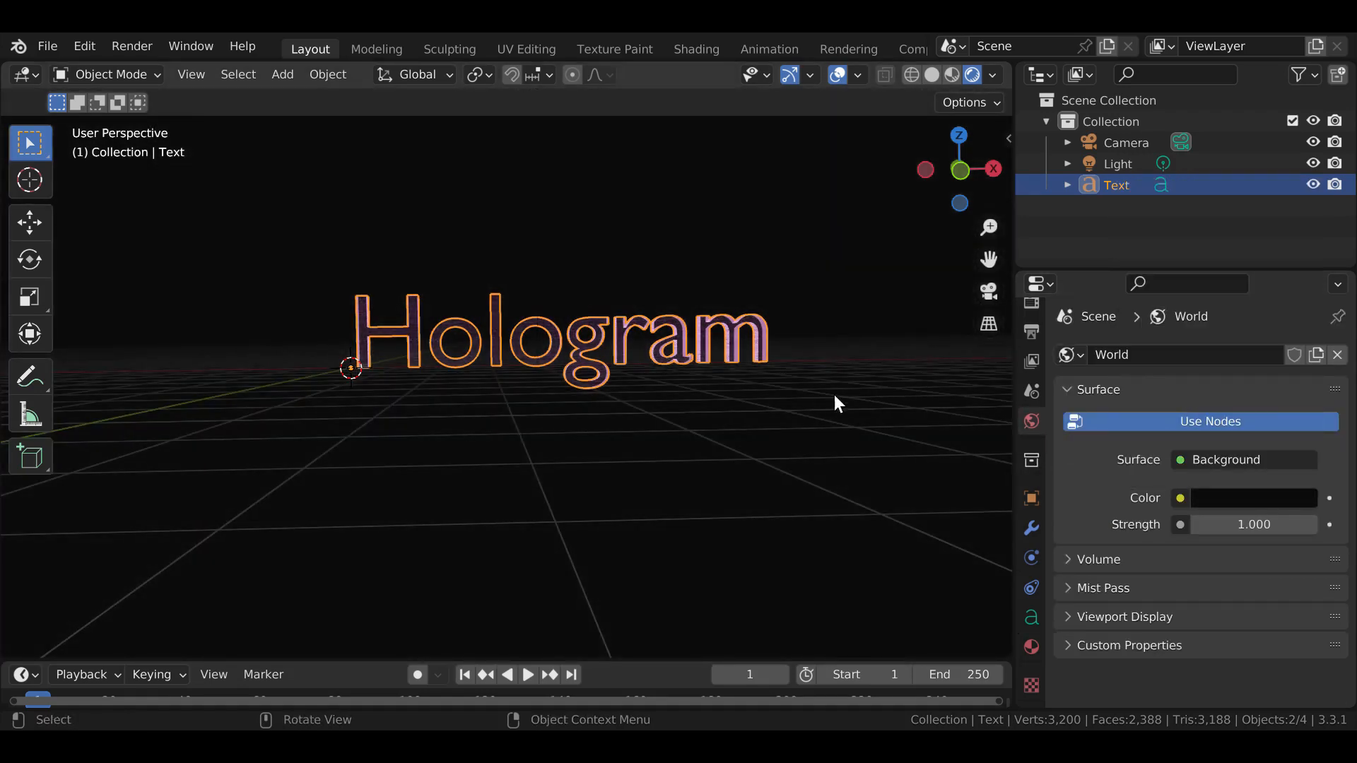
scroll(763, 400, up, 1)
mouse_move(648, 409)
middle_down()
mouse_move(626, 402)
mouse_move(638, 403)
middle_up()
scroll(633, 434, up, 5)
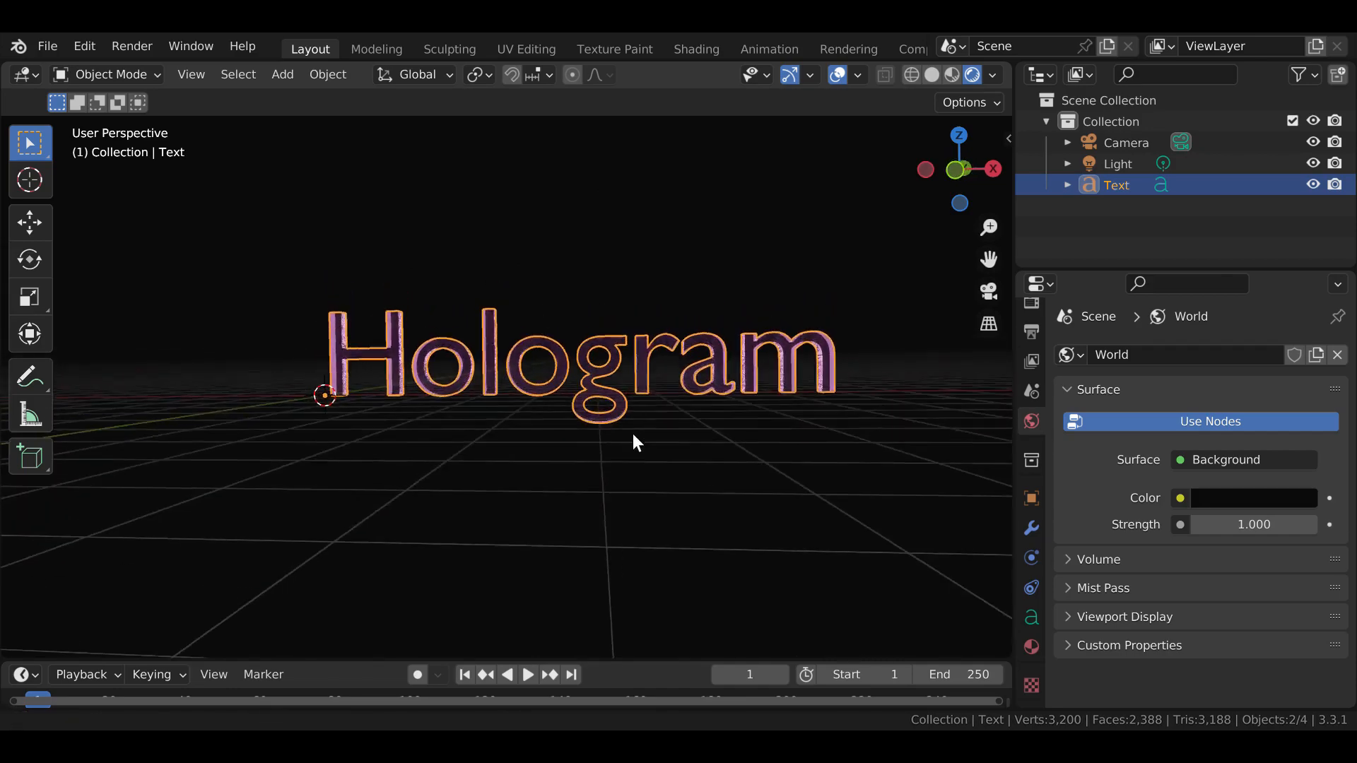
middle_drag(532, 421, 410, 388)
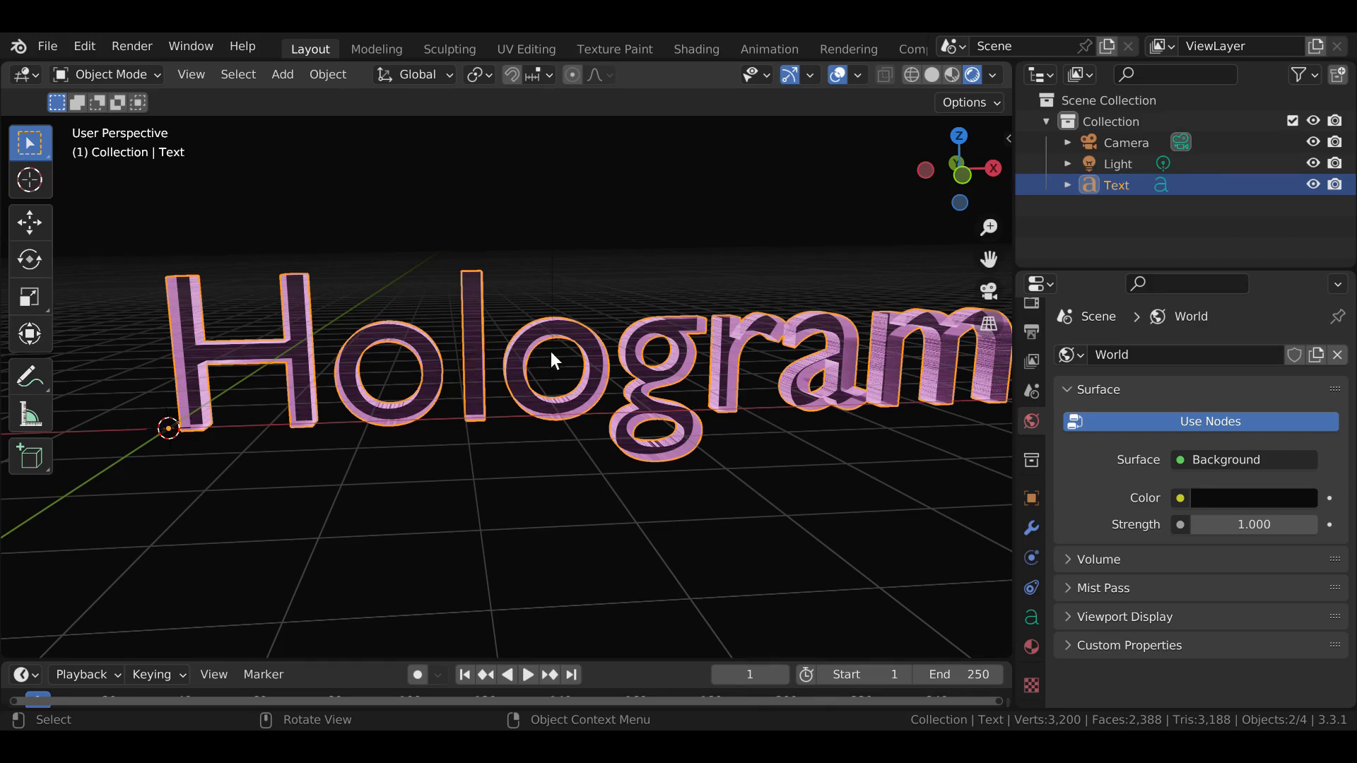
middle_drag(230, 358, 388, 428)
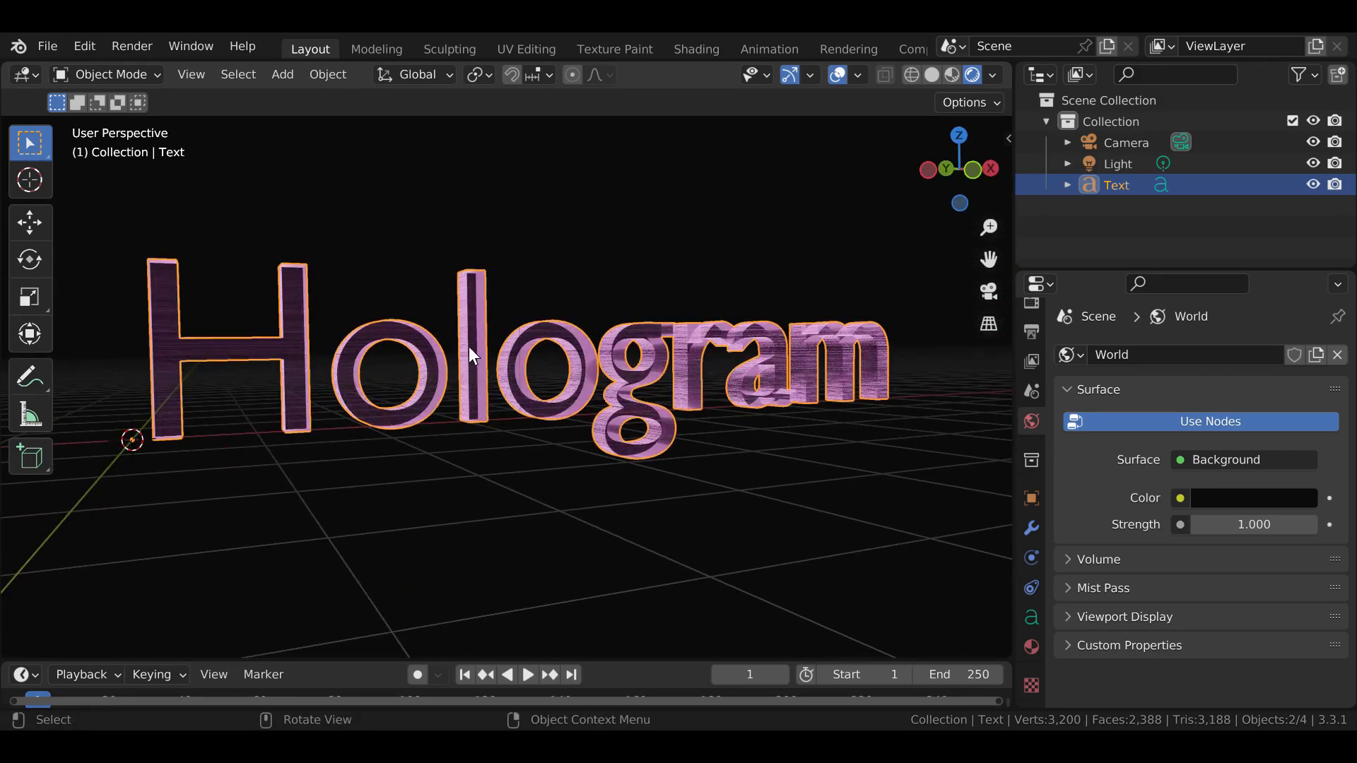
mouse_move(485, 446)
middle_down()
mouse_move(399, 429)
mouse_move(439, 443)
mouse_move(513, 420)
mouse_move(494, 427)
middle_up()
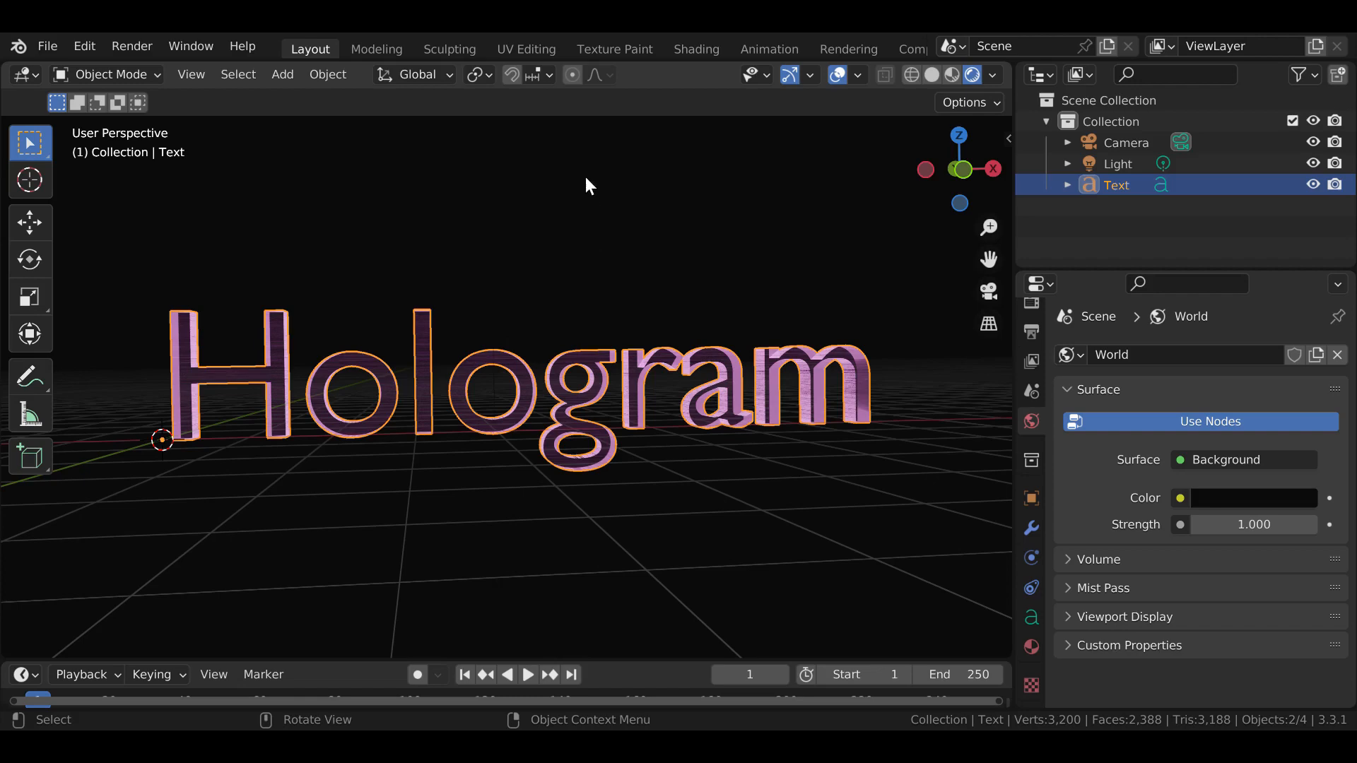
Step: In the Shading workspace, split the 3D viewport side by side and turn the new area into a Graph Editor
click(681, 52)
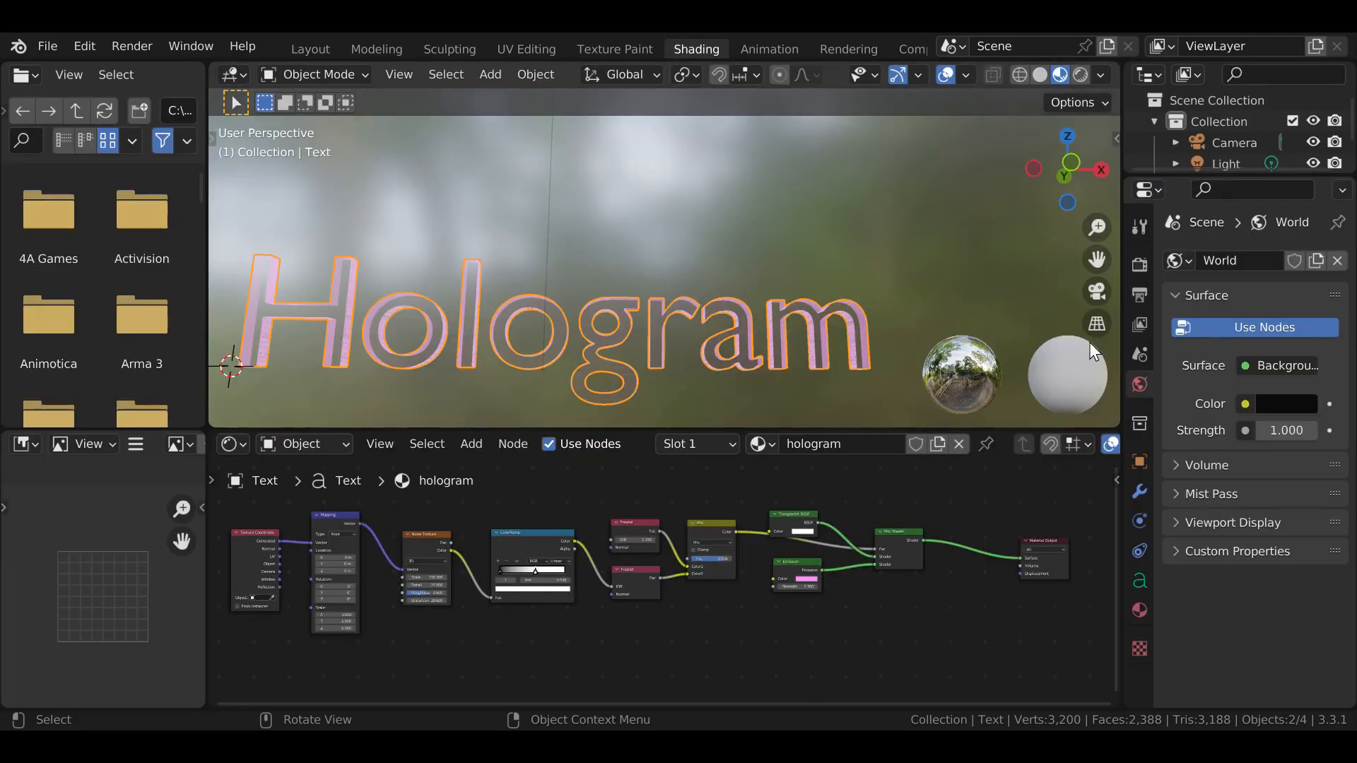
drag(1131, 73, 636, 115)
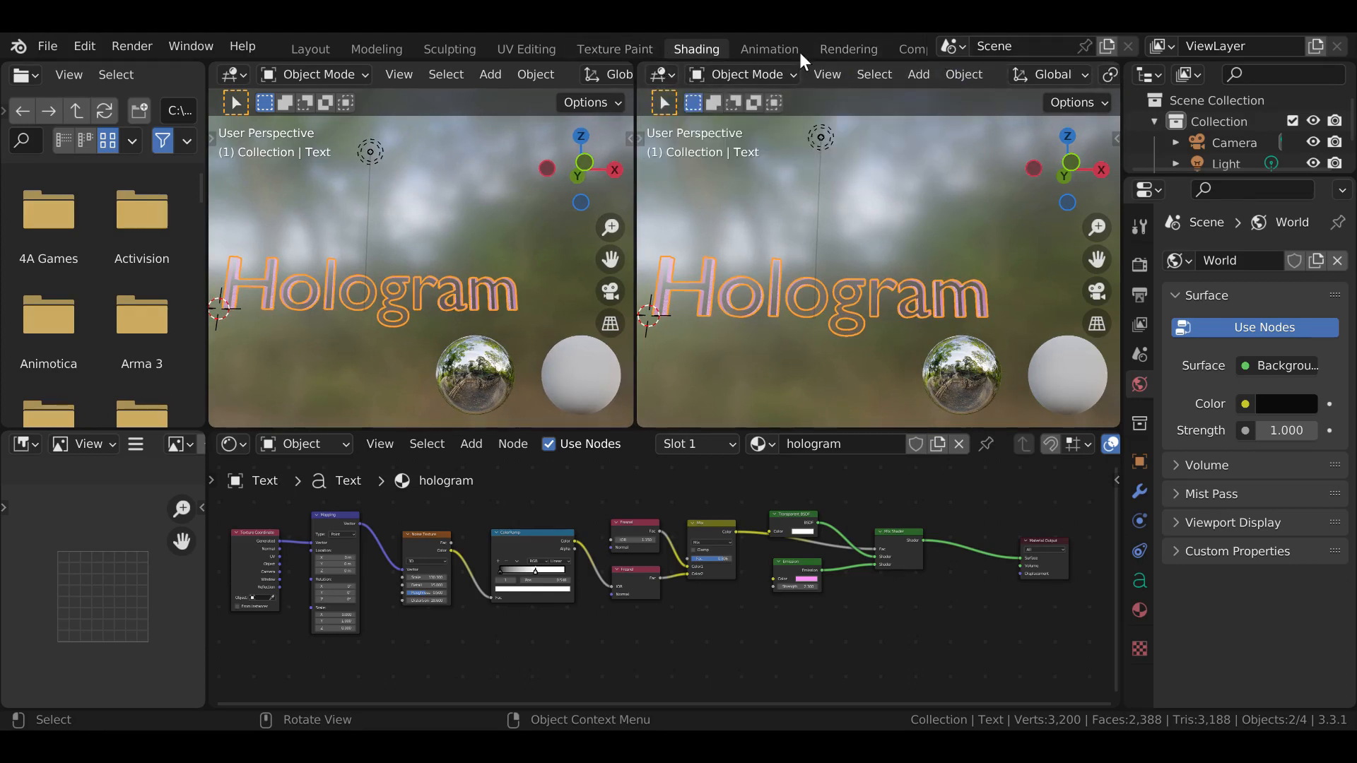
click(663, 73)
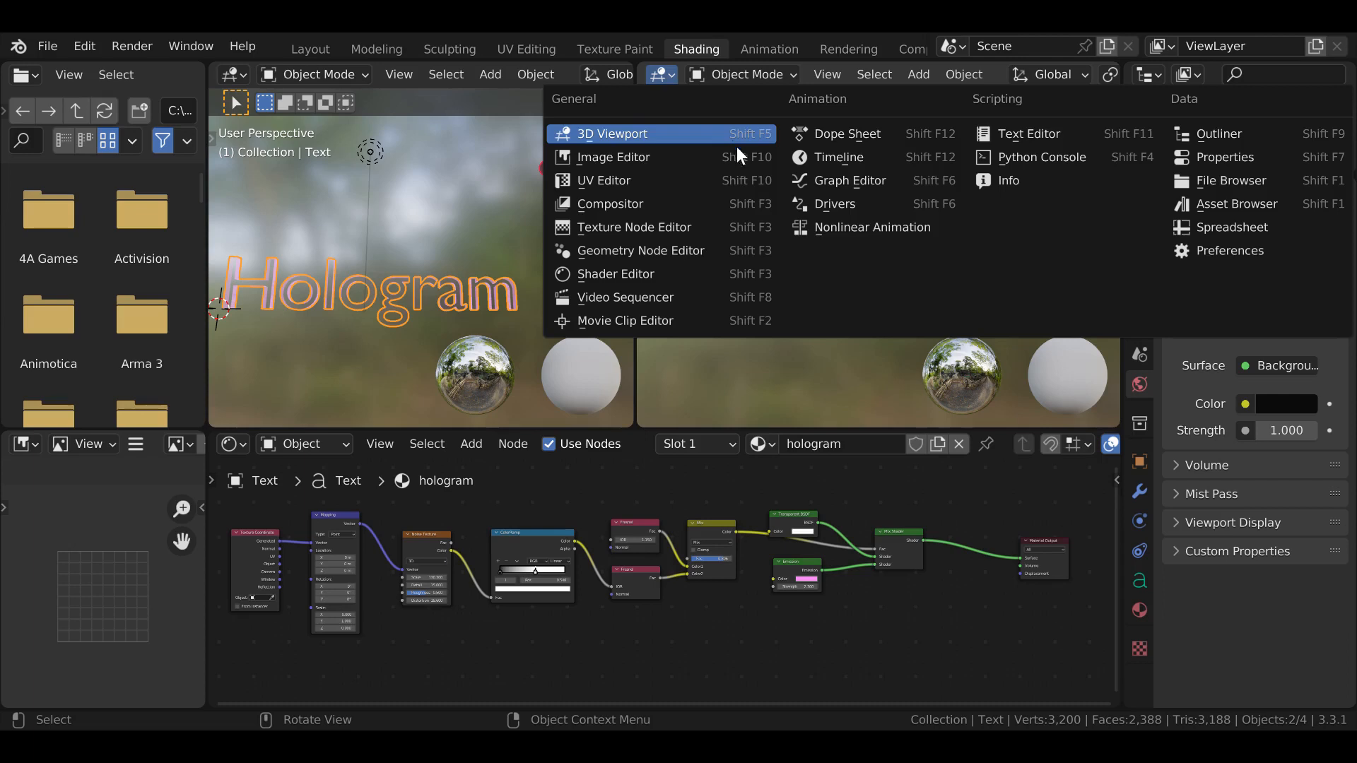
click(816, 181)
drag(867, 213, 730, 212)
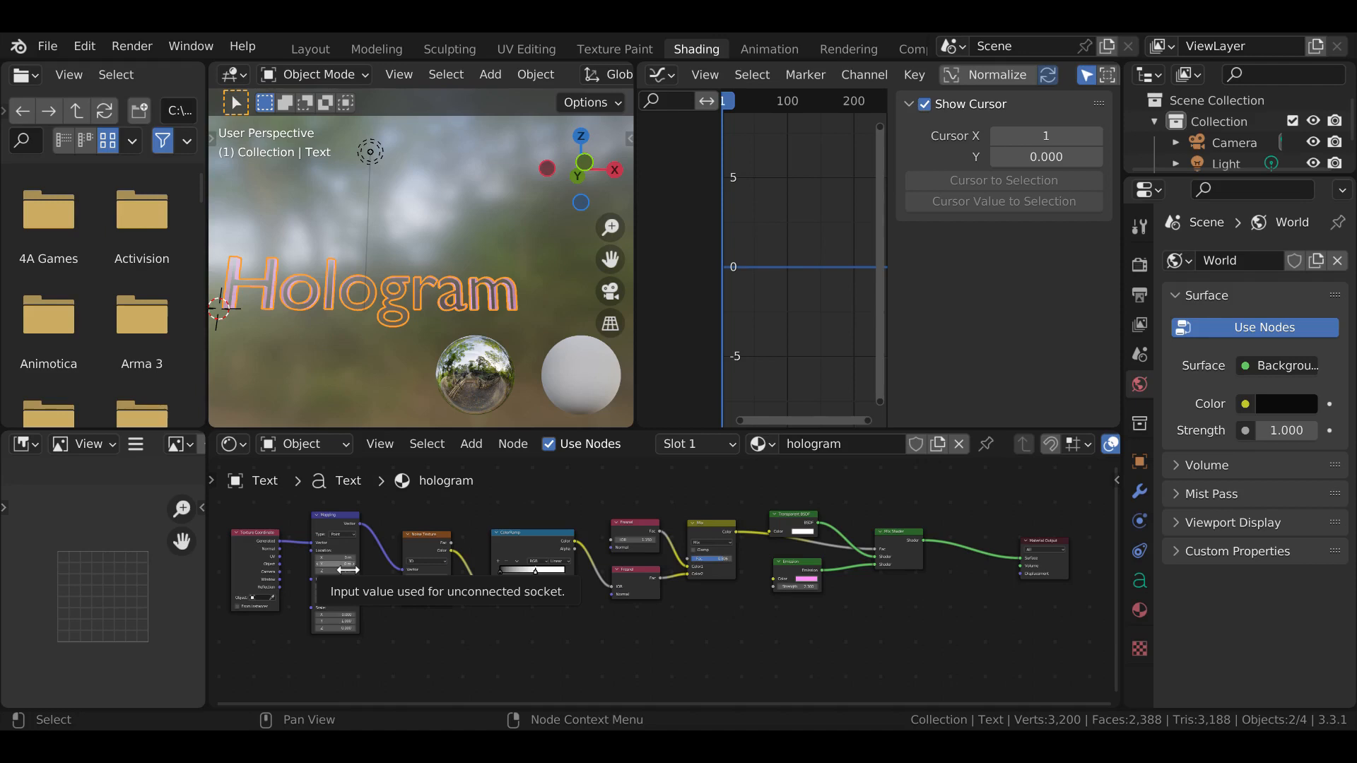
Step: Keyframe the Mapping location, the Noise Texture scale and a raised Emission strength at frame 1
key(i)
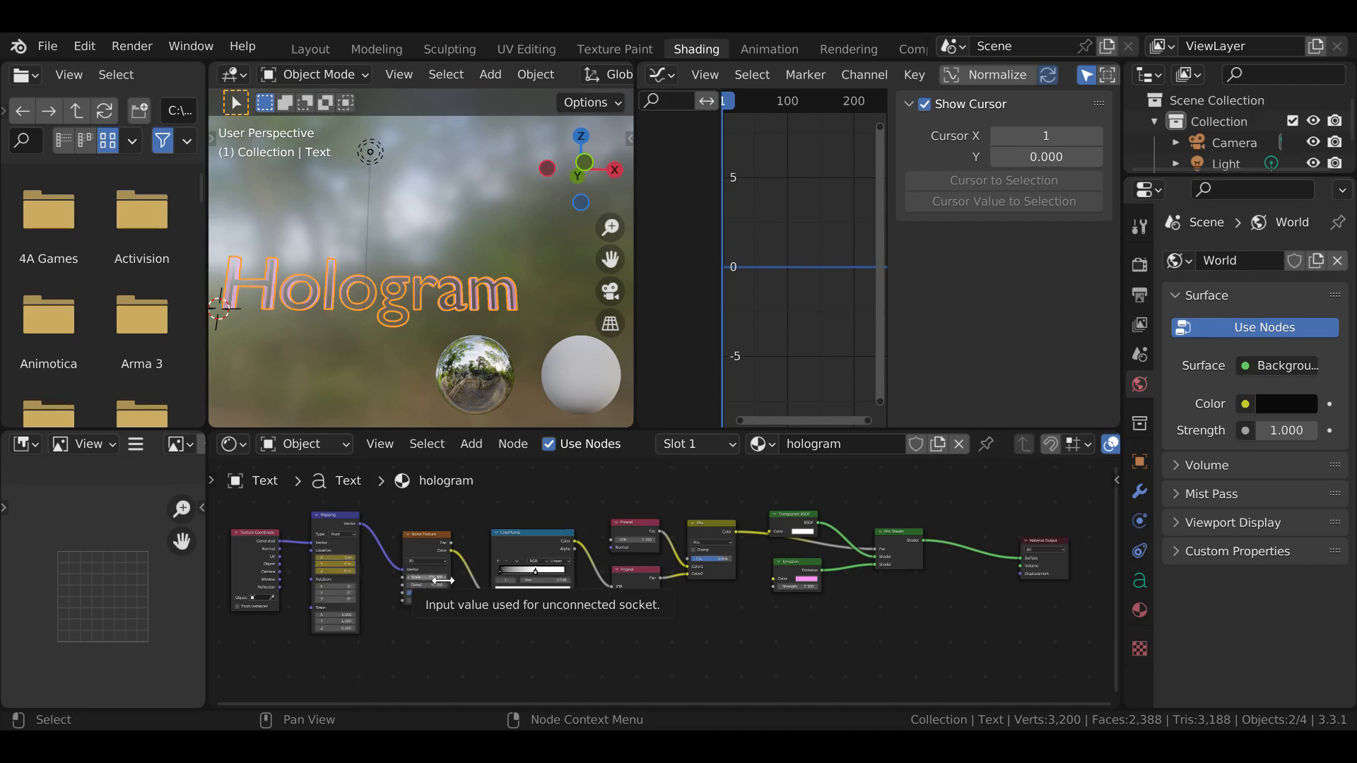
key(i)
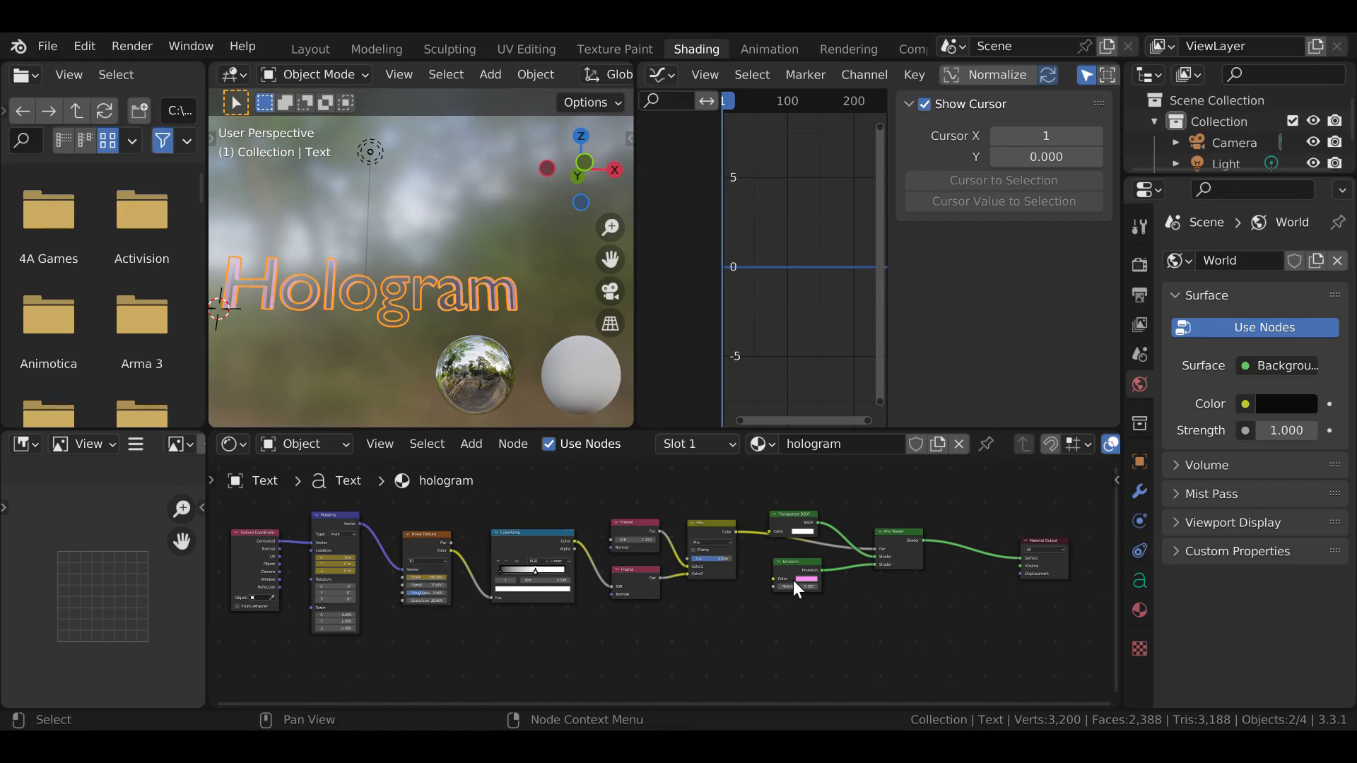
click(807, 592)
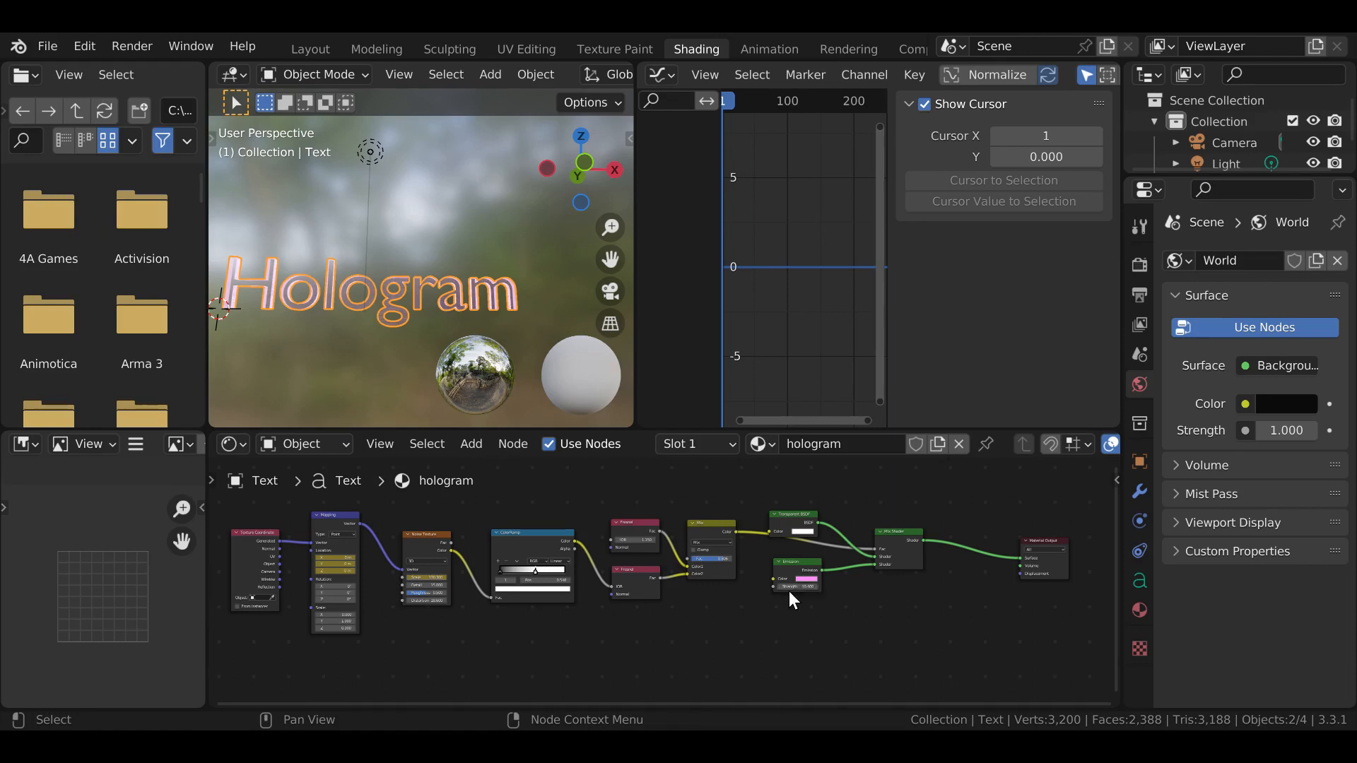
key(i)
Step: Select all material nodes to expand the hologram animation channels down to the individual curves, and turn on Normalize
drag(226, 516, 1086, 646)
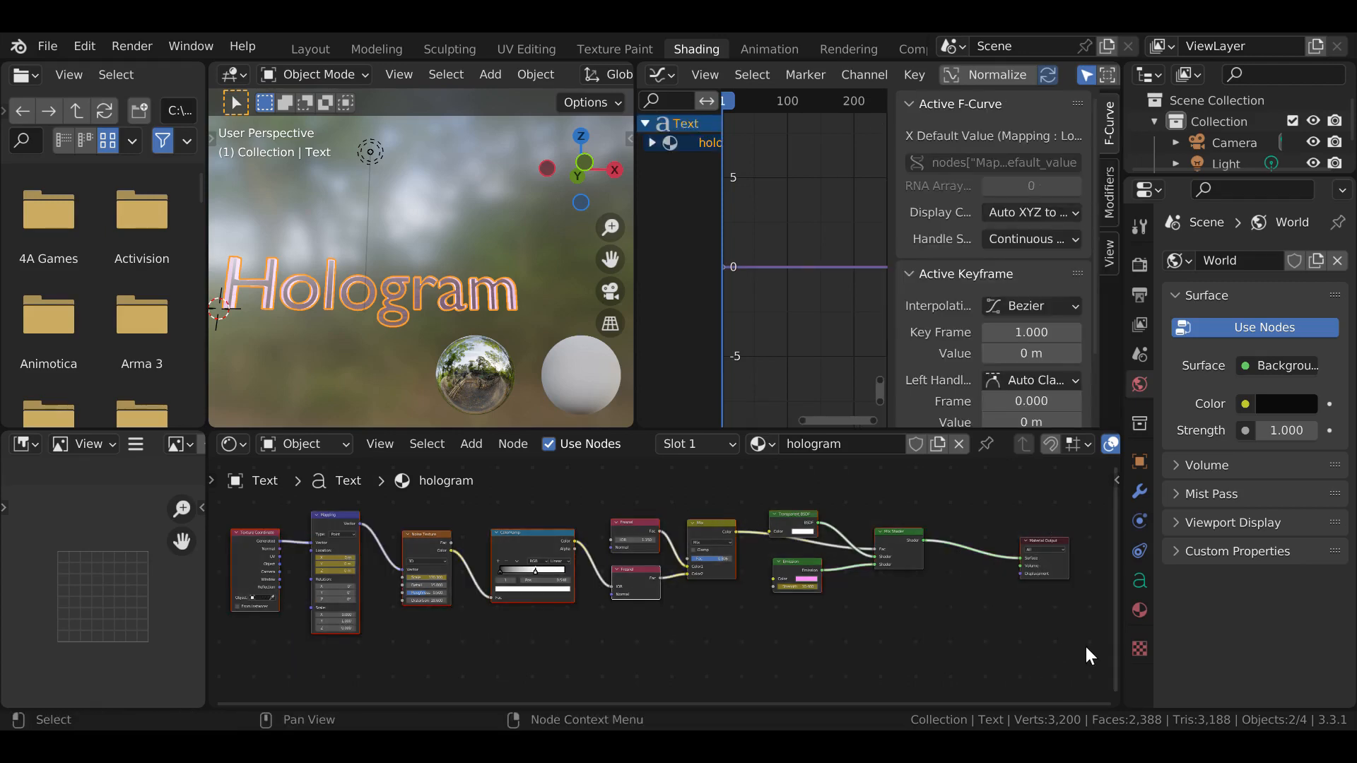
click(654, 142)
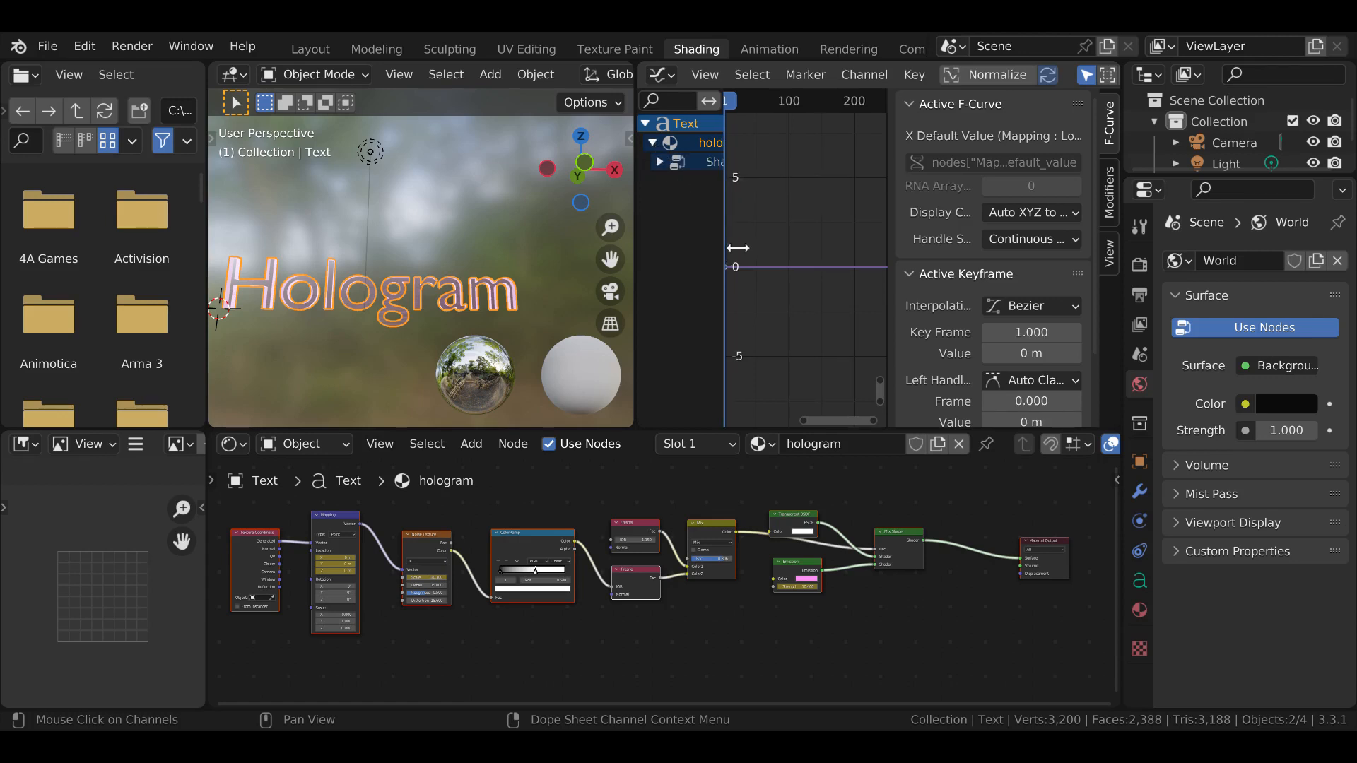
drag(732, 248, 793, 247)
click(657, 161)
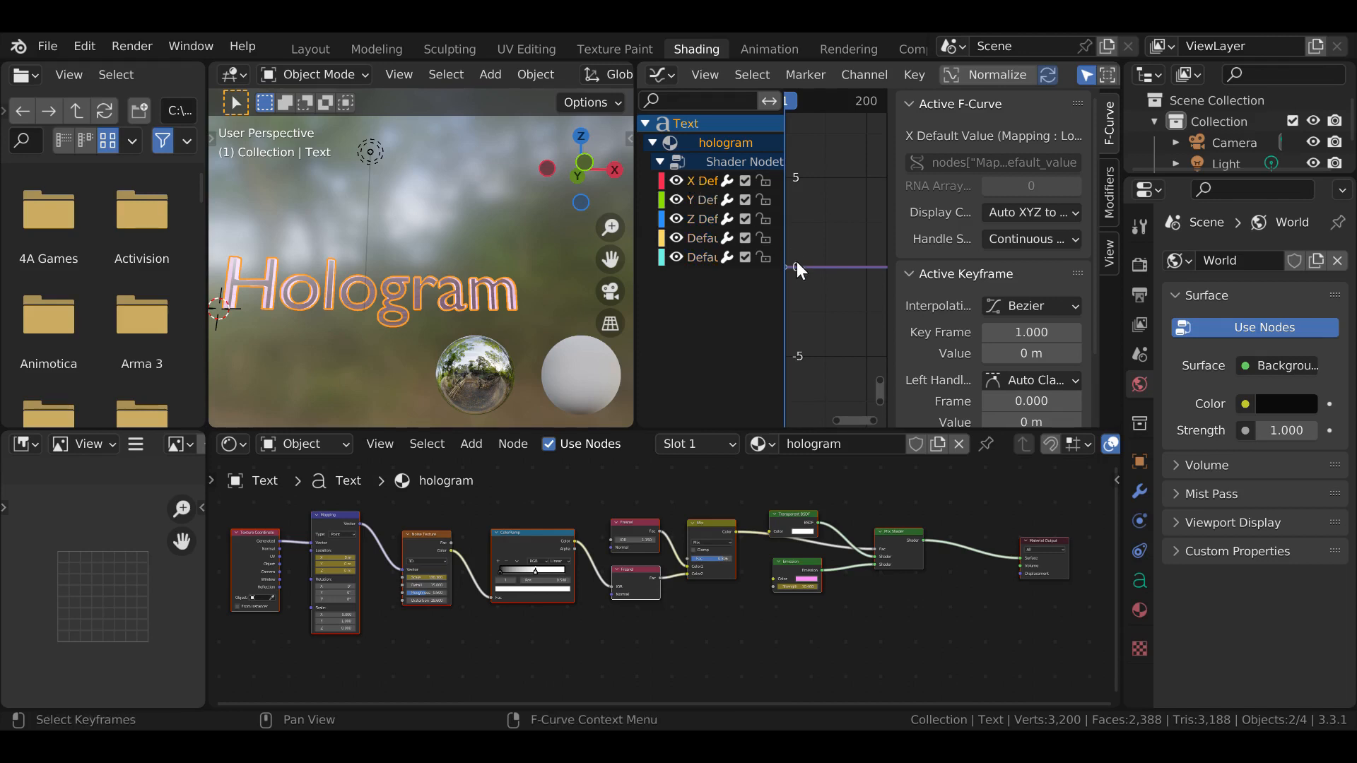
drag(795, 292, 729, 298)
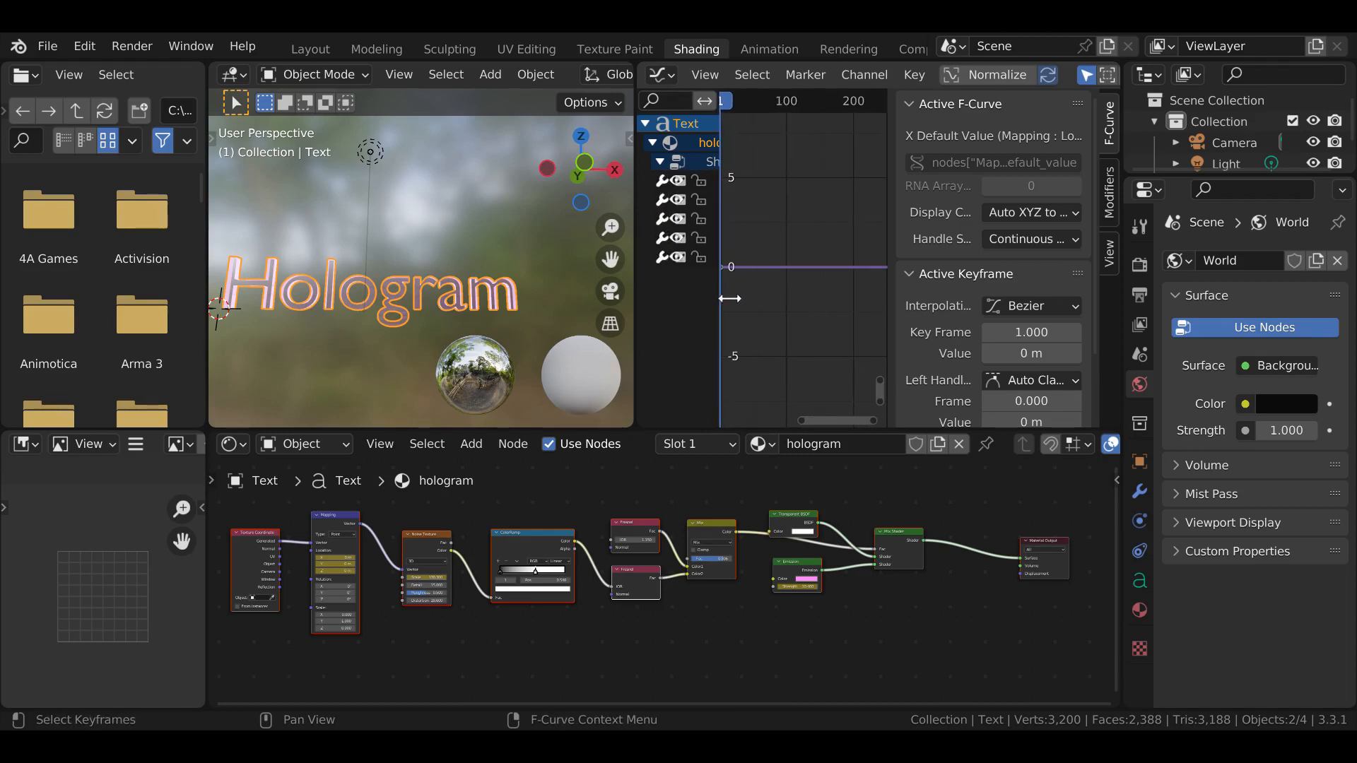
click(976, 69)
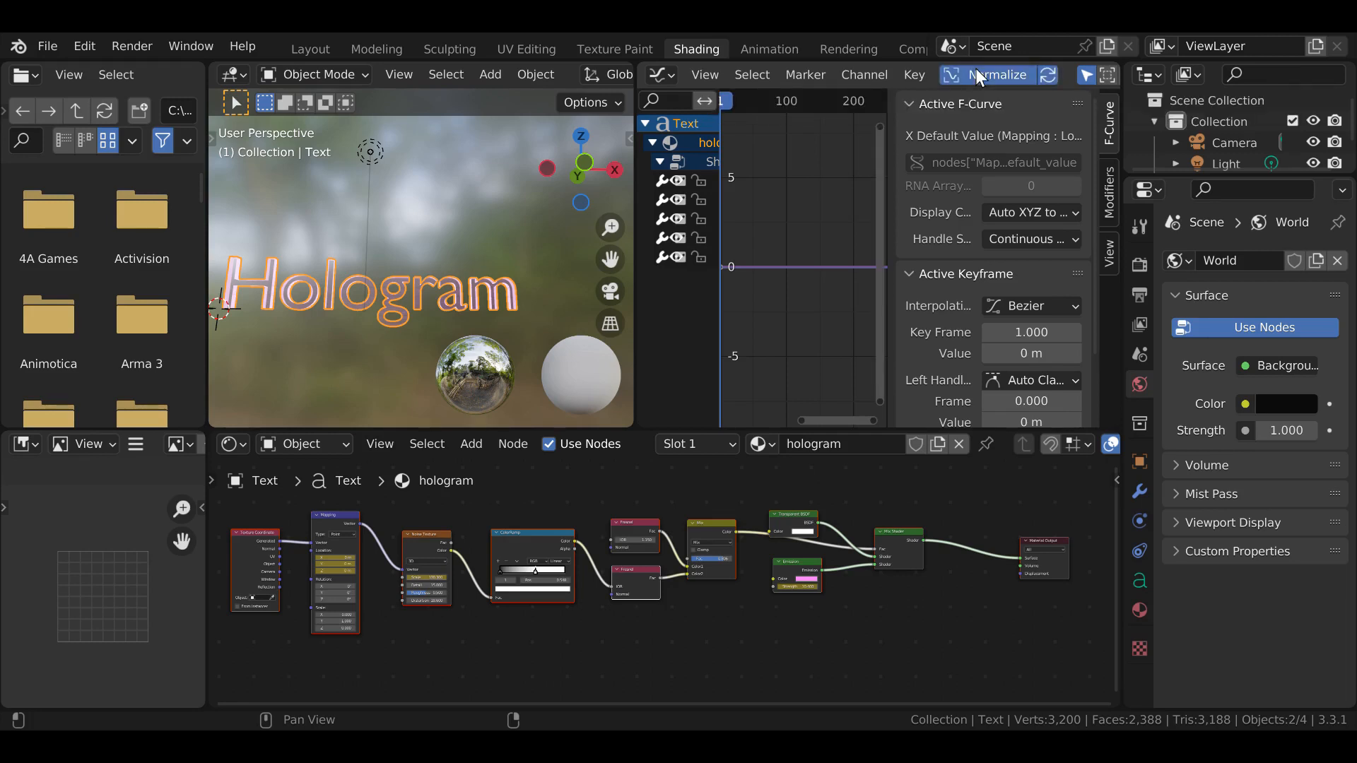
Step: Add a Noise modifier to the Mapping X location curve with scale 15.2 and strength 14.1
click(1109, 202)
click(978, 111)
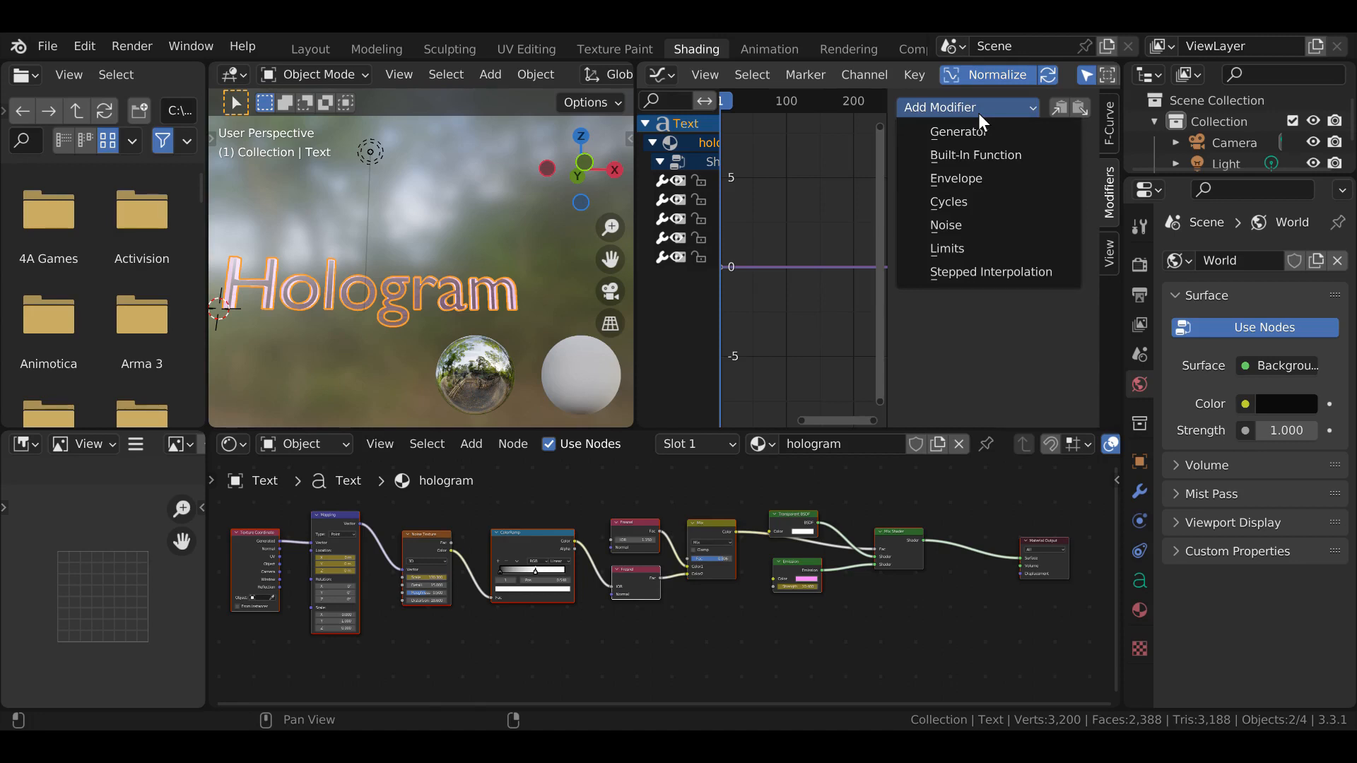
click(961, 217)
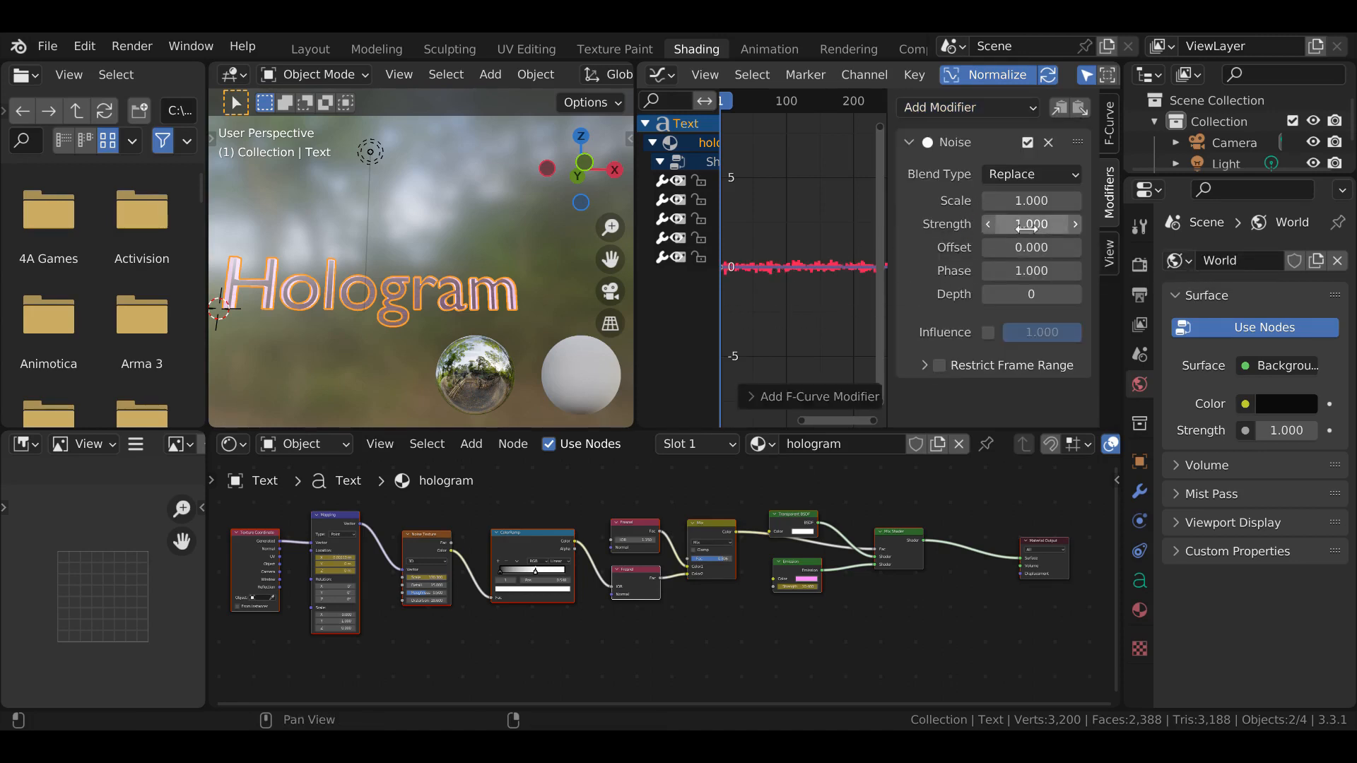
mouse_move(730, 318)
mouse_down()
mouse_move(699, 318)
mouse_move(729, 320)
mouse_up()
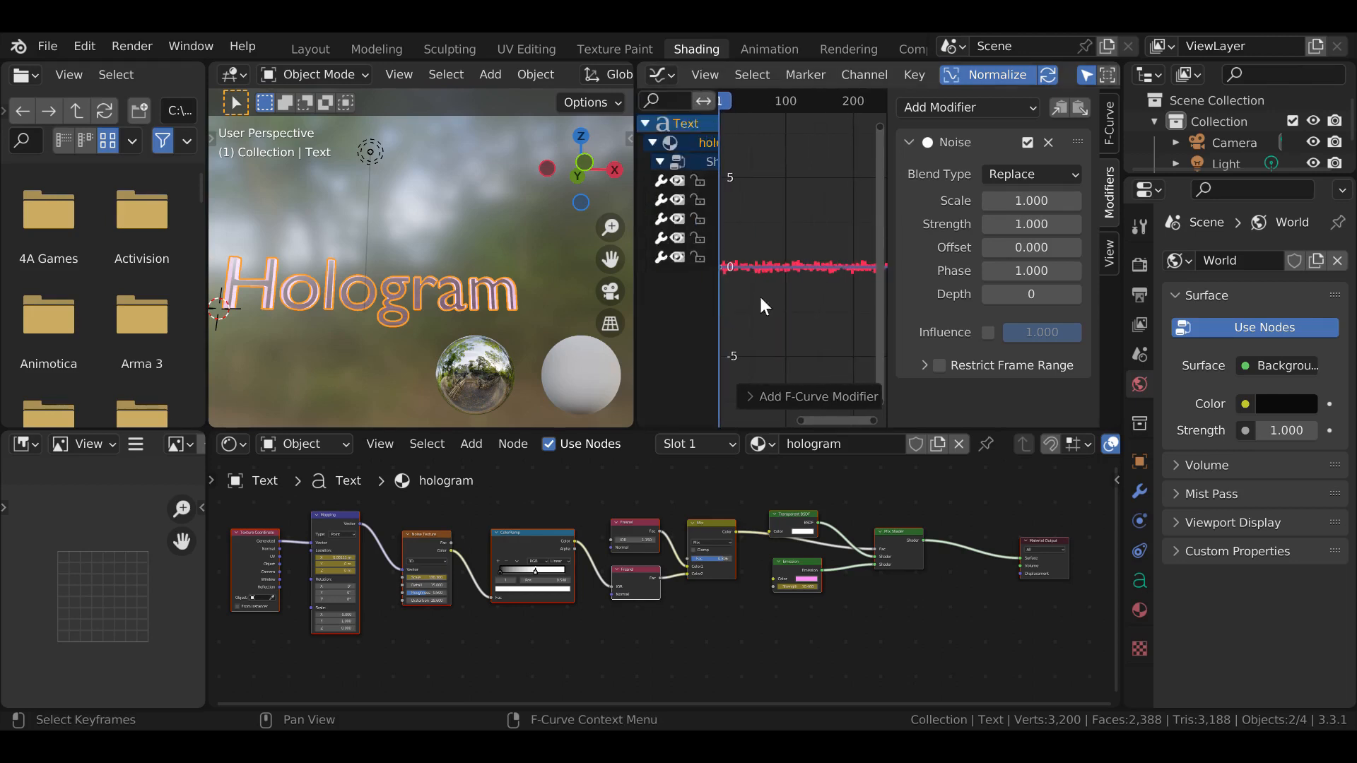
drag(1024, 201, 1009, 237)
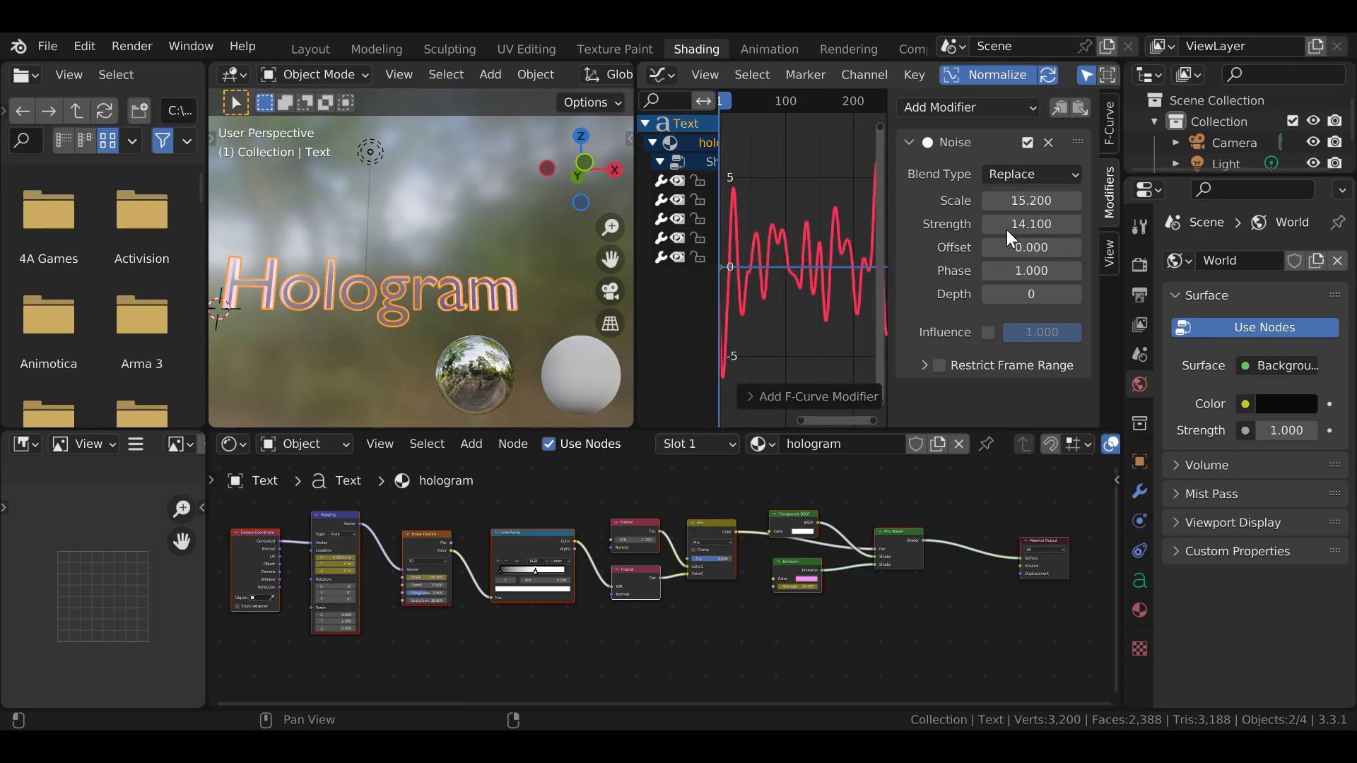
Step: Play the animation in the Layout workspace and examine the moving noise on the text from different angles
click(310, 48)
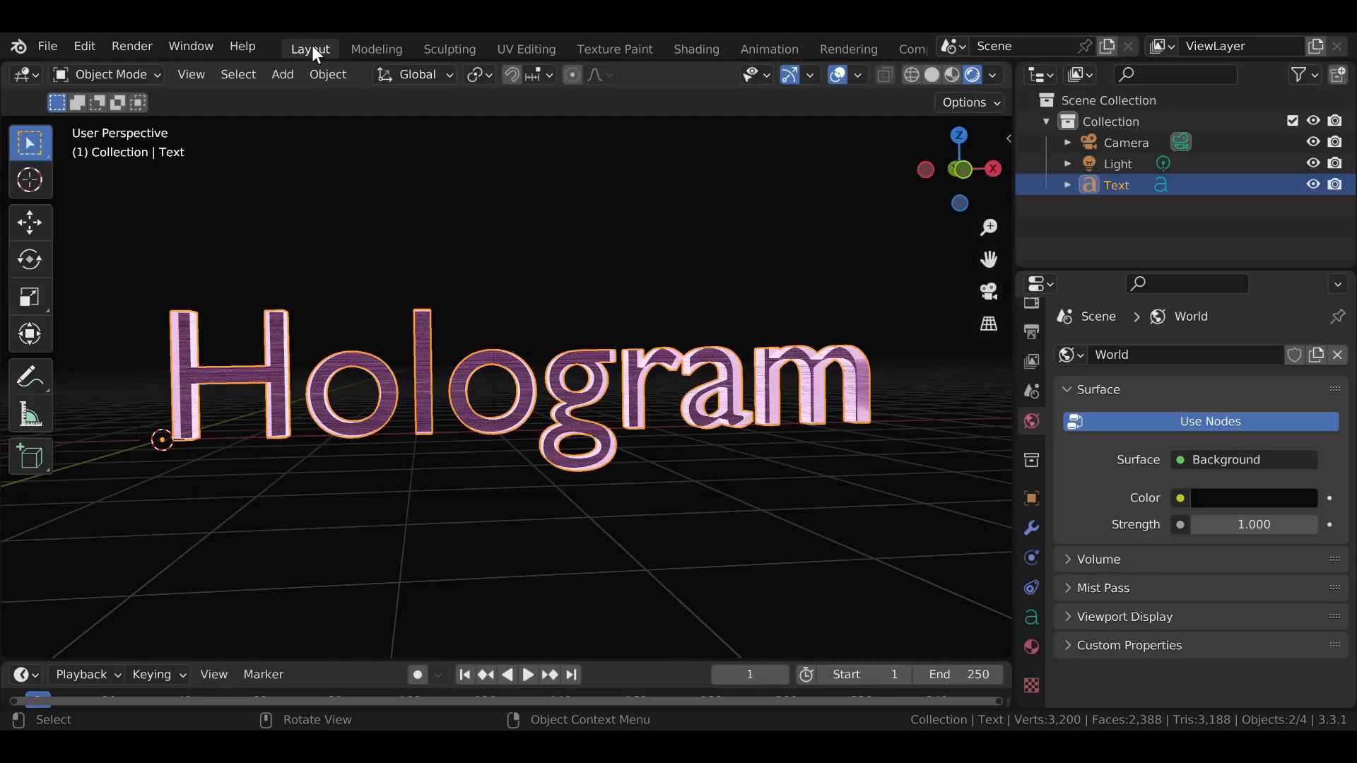
click(523, 674)
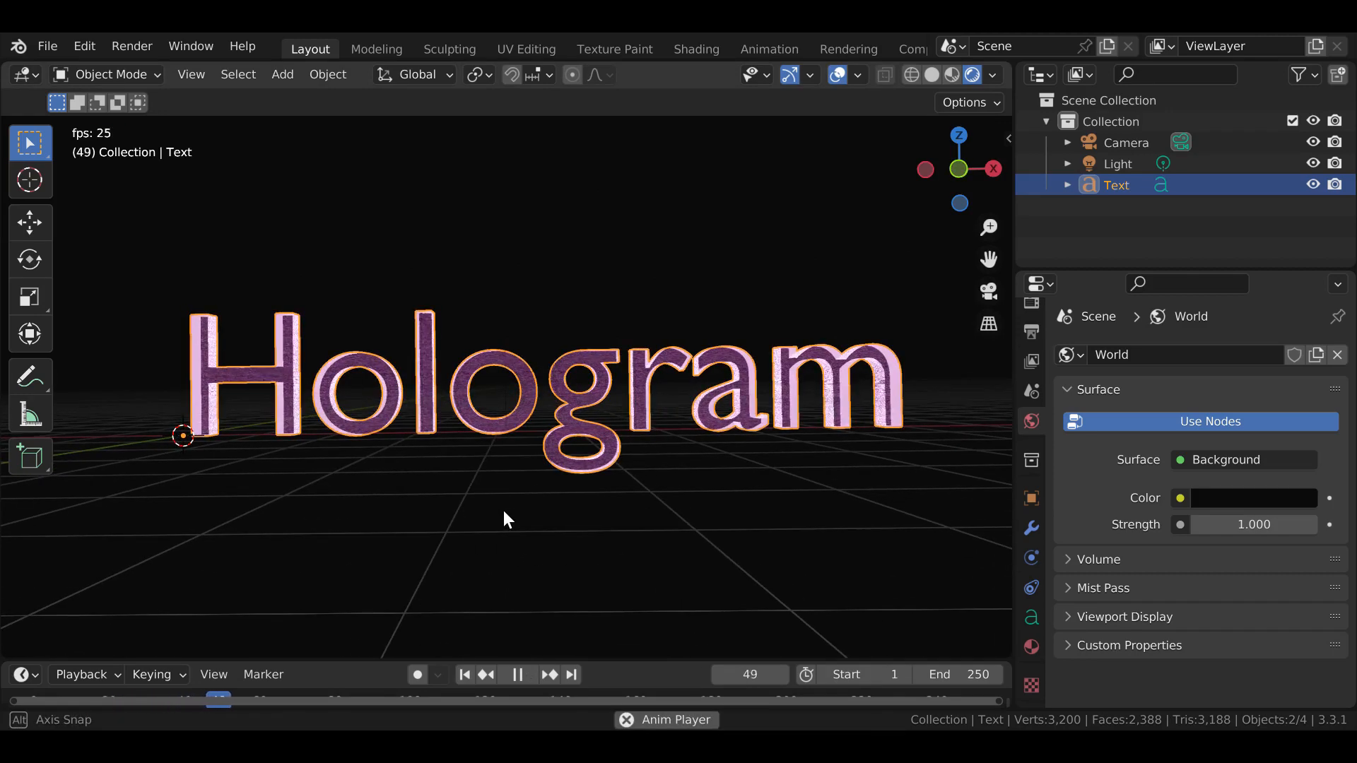
scroll(512, 463, up, 1)
middle_drag(463, 445, 514, 443)
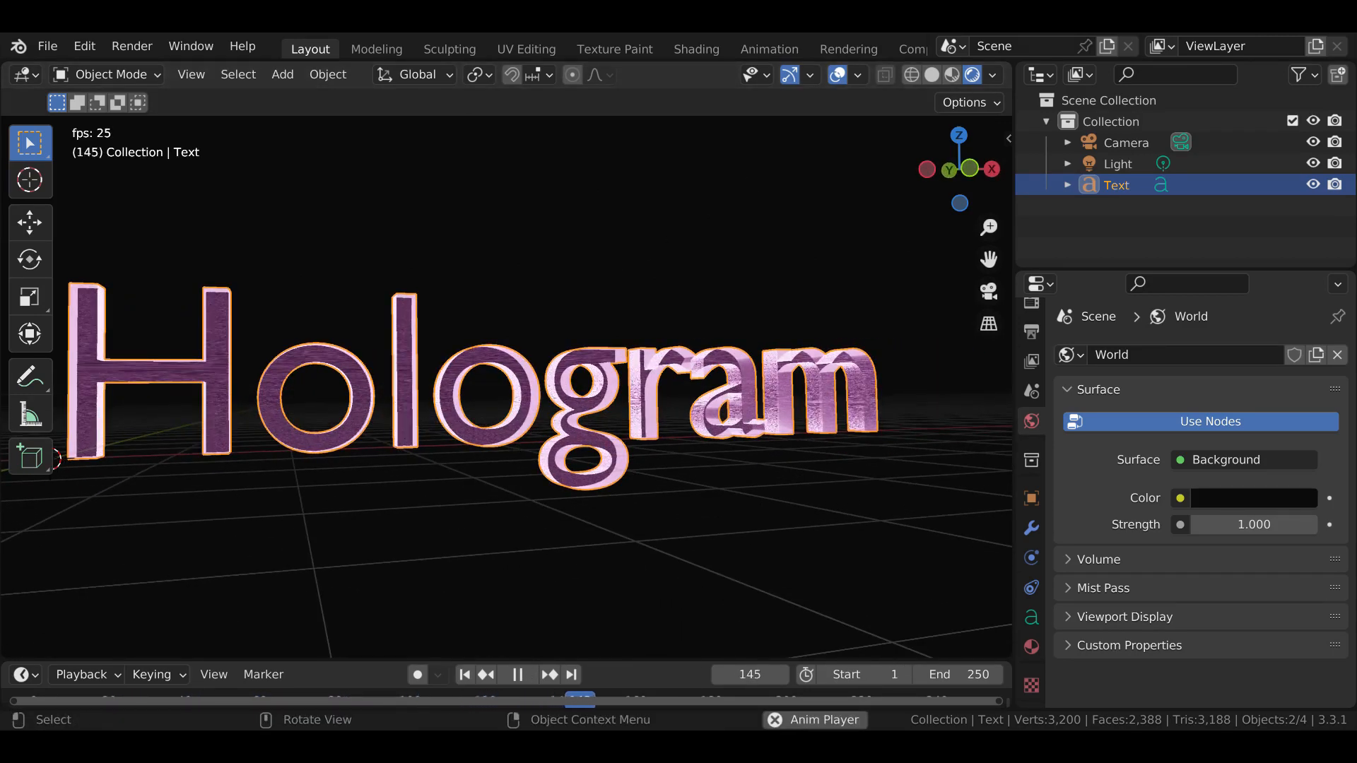
Step: Set the curve's Noise modifier strength to 20.9 and its scale to 13
click(709, 44)
drag(1017, 224, 1060, 224)
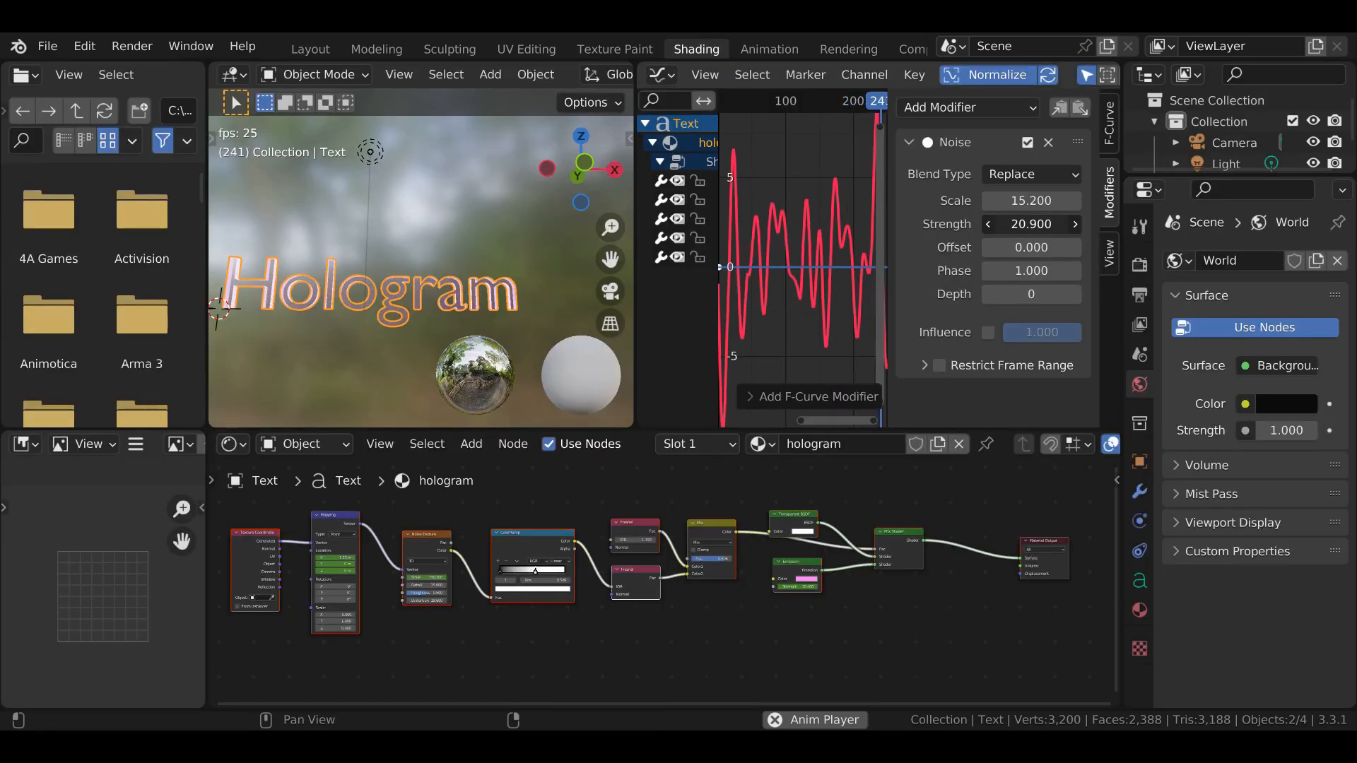
mouse_move(1031, 200)
mouse_down()
mouse_move(1048, 201)
mouse_move(993, 200)
mouse_move(1020, 201)
mouse_up()
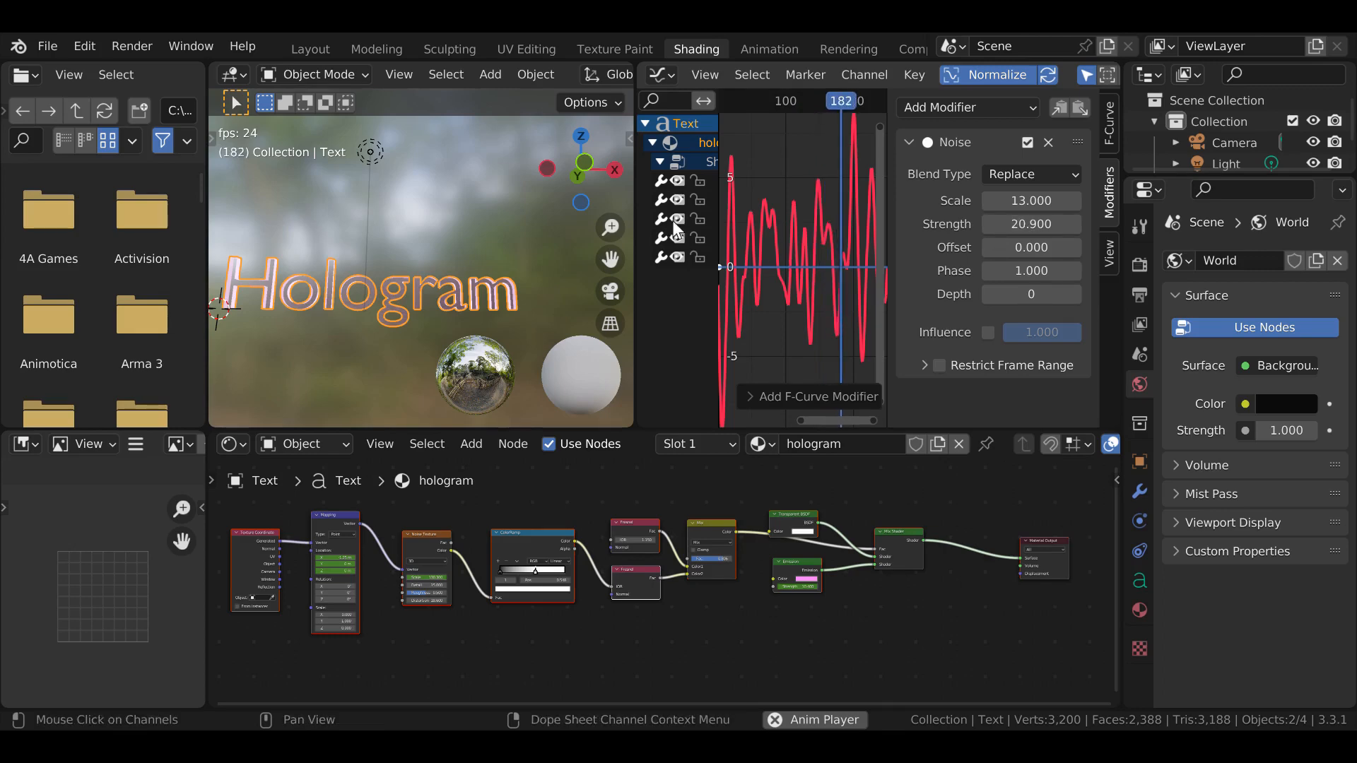
Step: In the Layout workspace, move the camera about 0.33 m along the view's X axis to frame the Hologram text
click(303, 50)
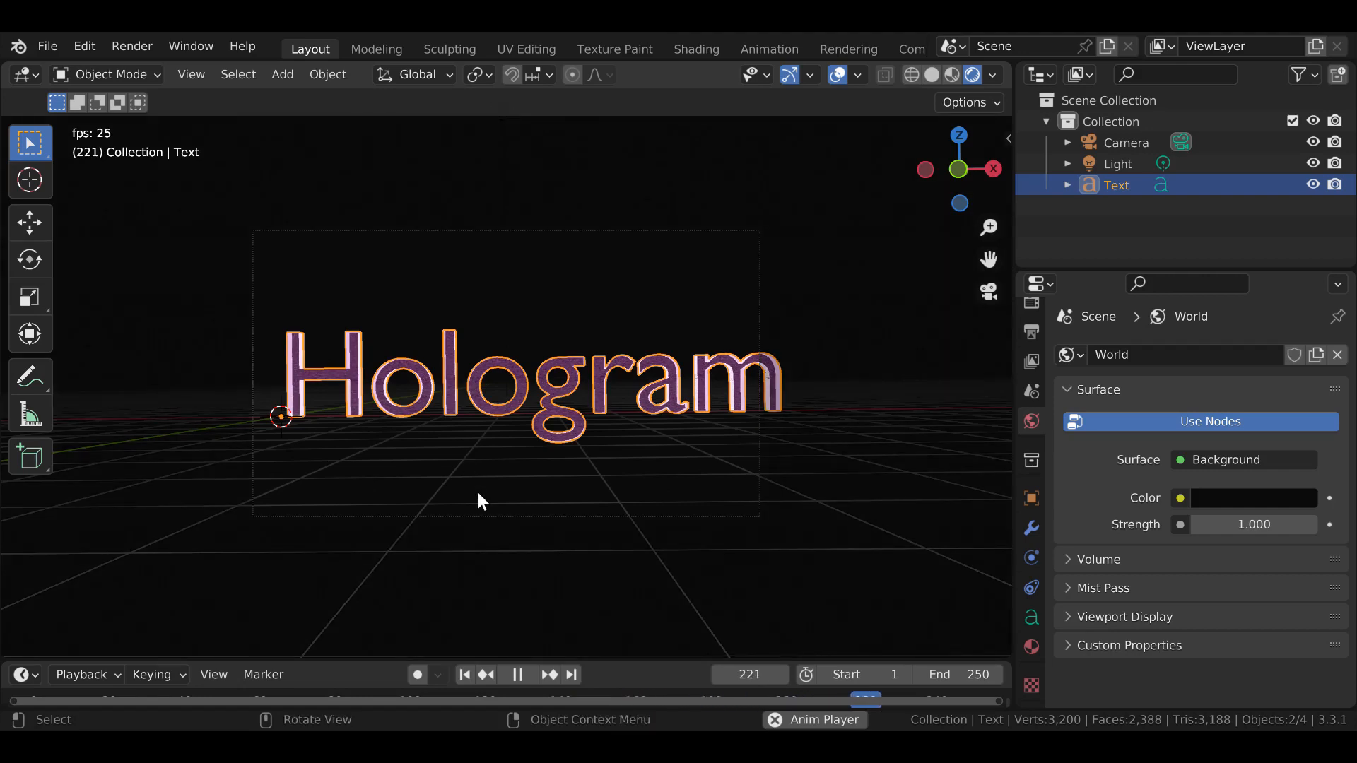
click(485, 515)
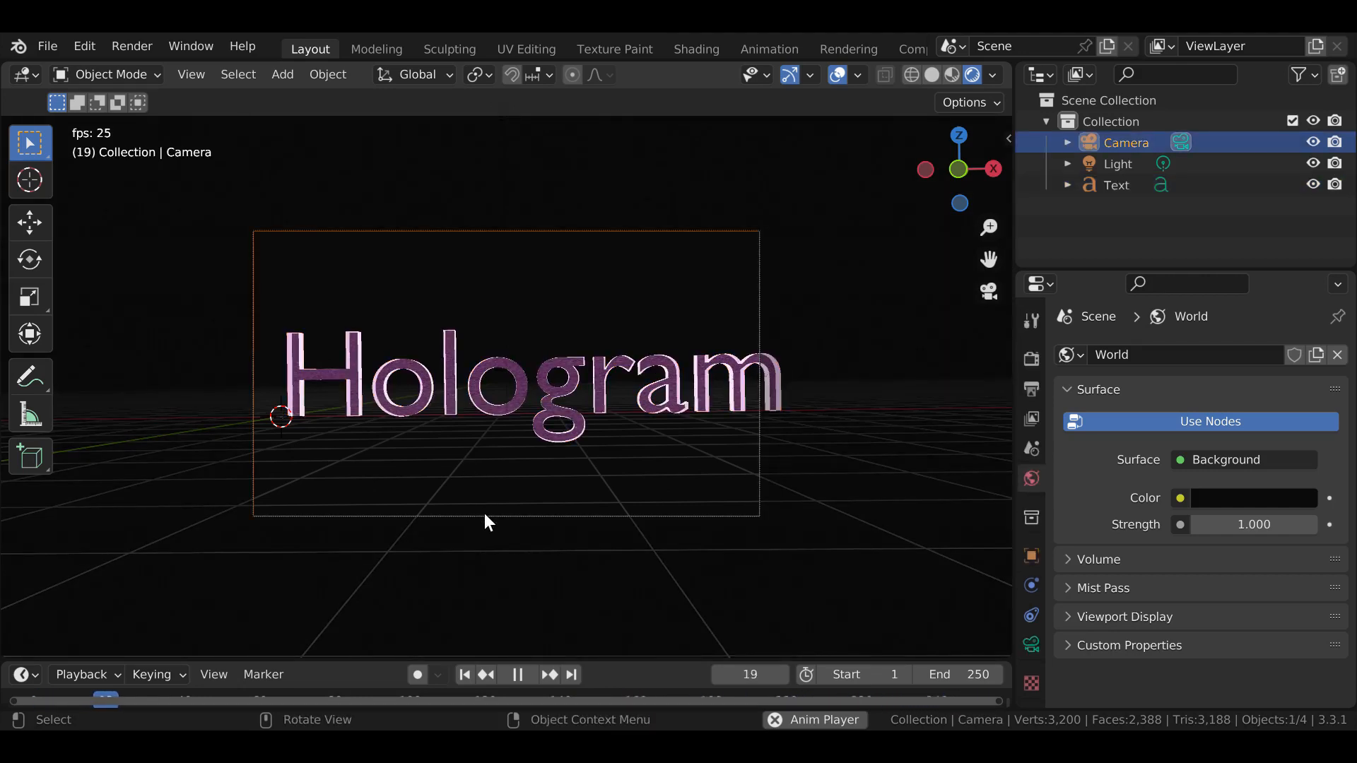
key(g)
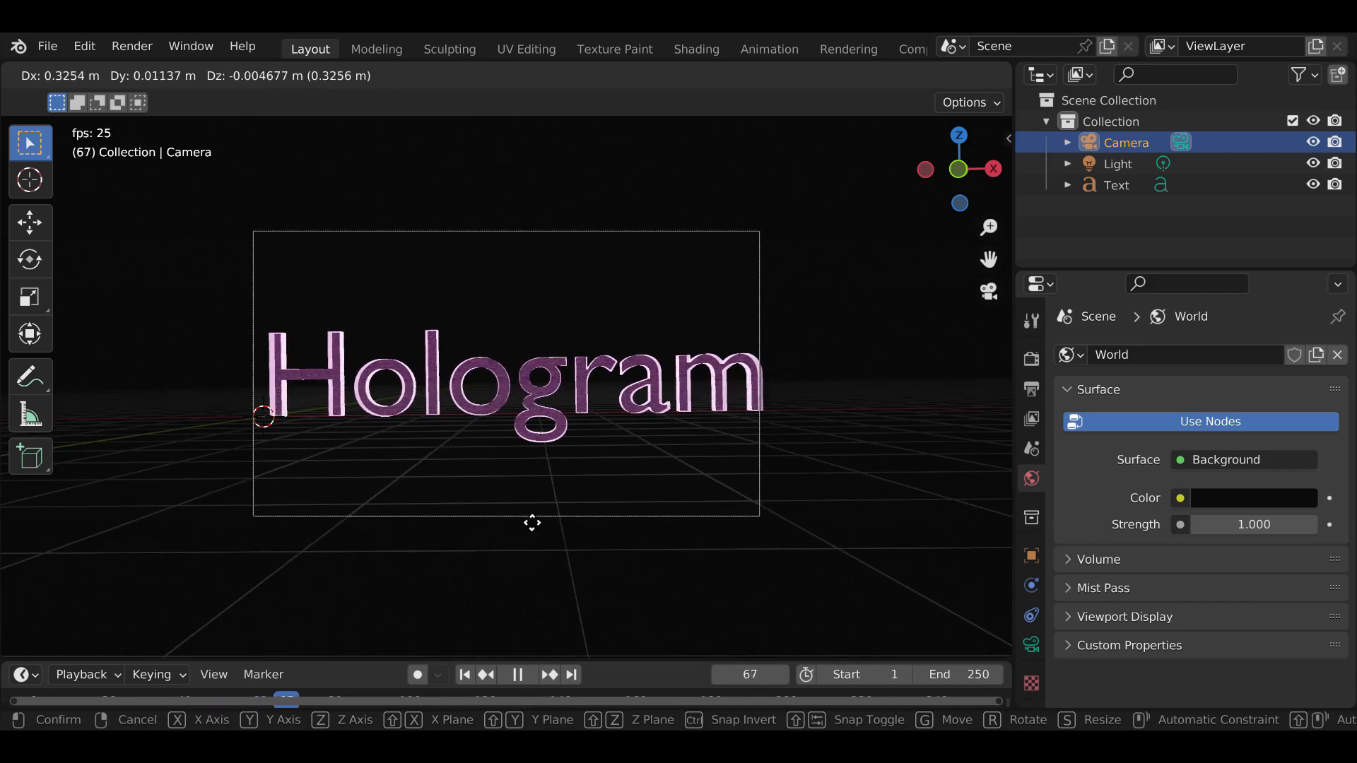
click(523, 516)
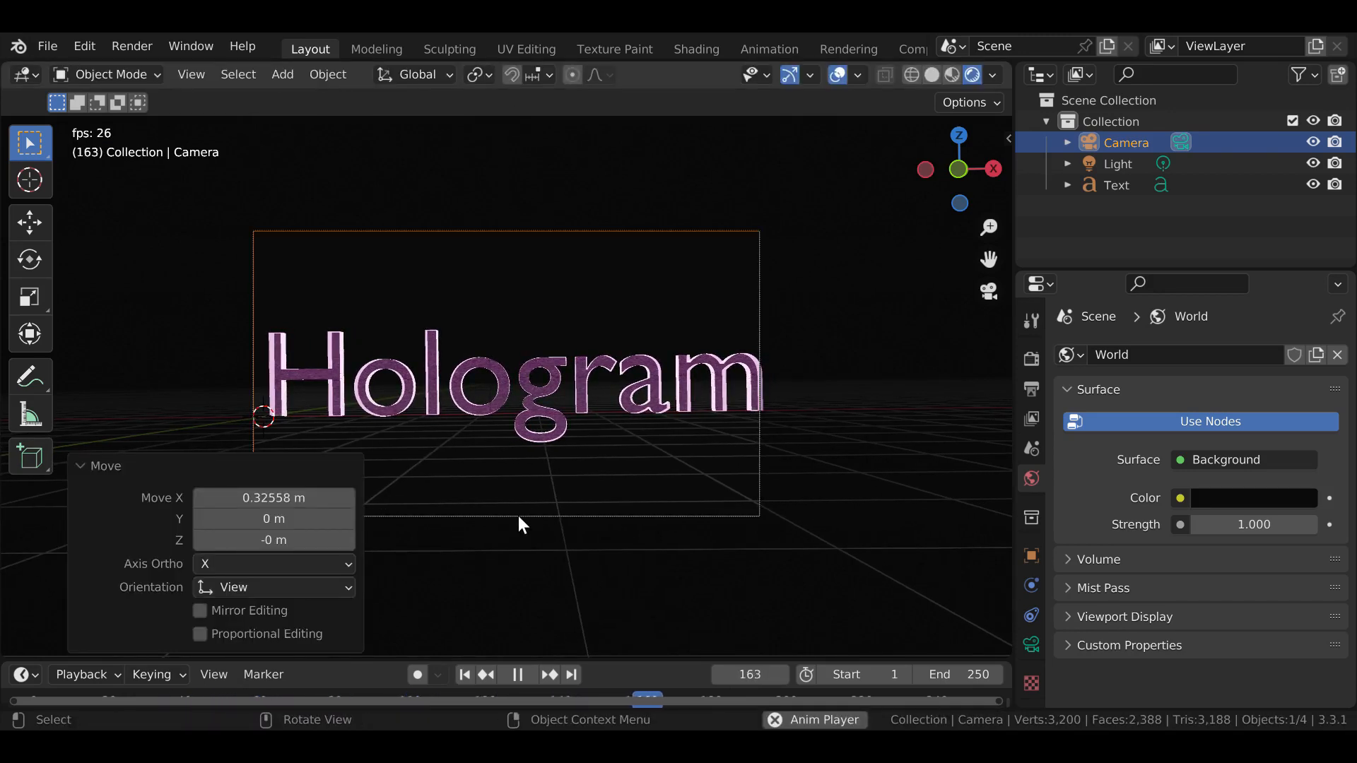
click(516, 520)
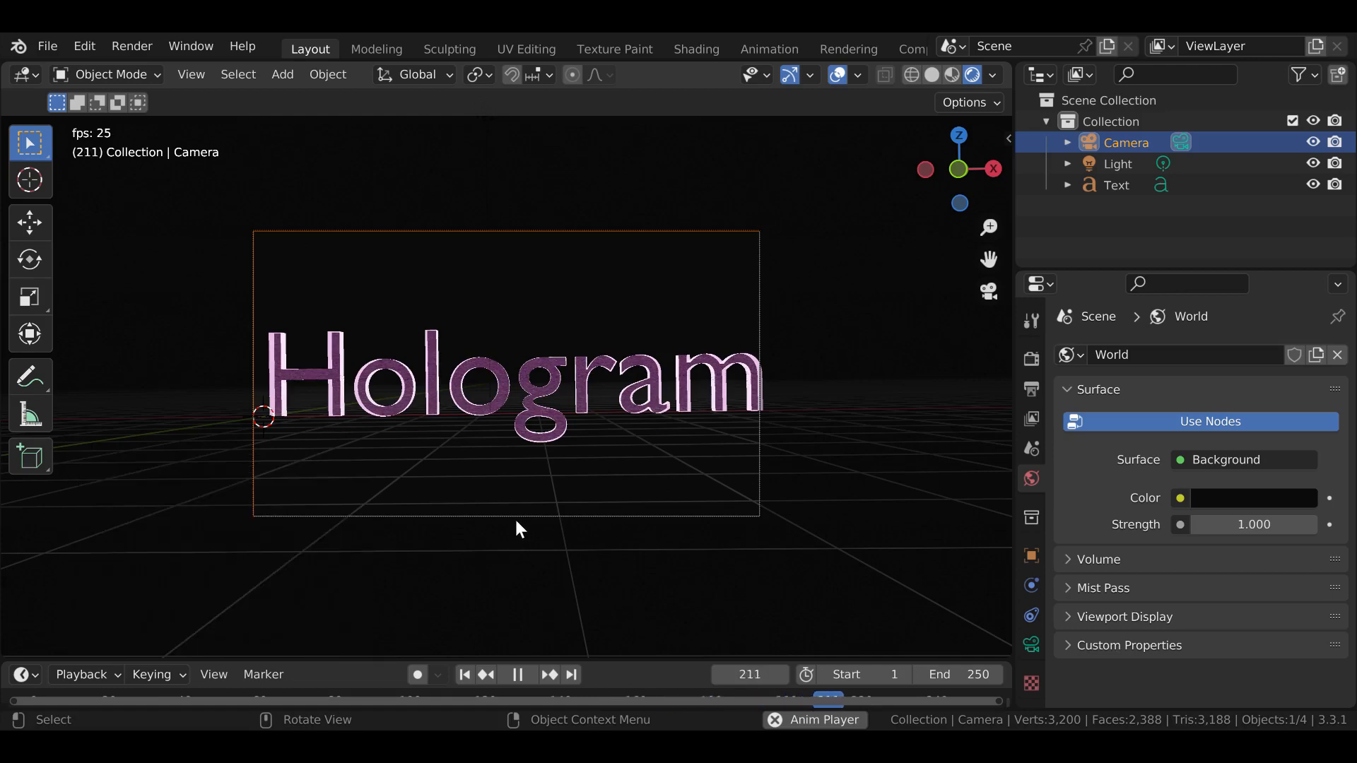
Step: Select the Hologram text and drive its Z rotation with the expression #frame
click(503, 432)
middle_drag(487, 443, 417, 422)
click(417, 413)
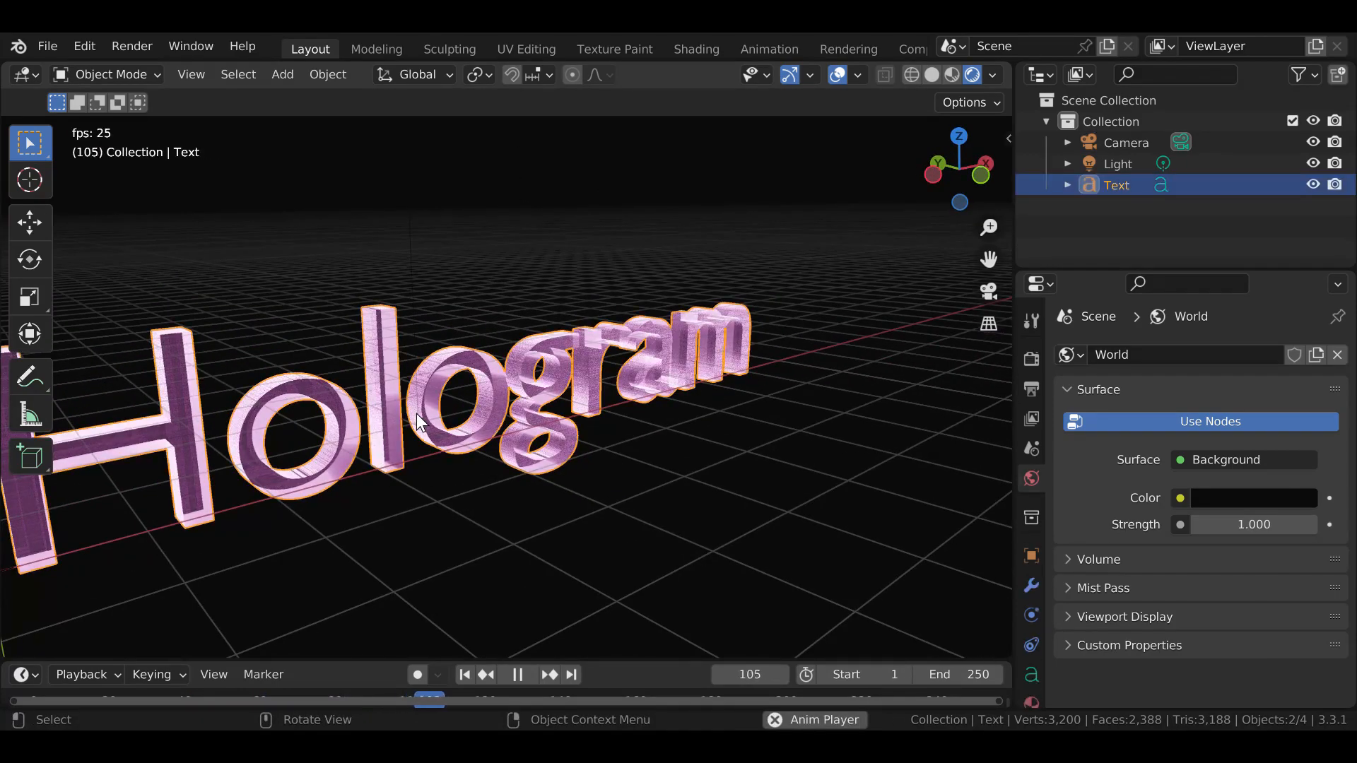
middle_drag(455, 498, 438, 469)
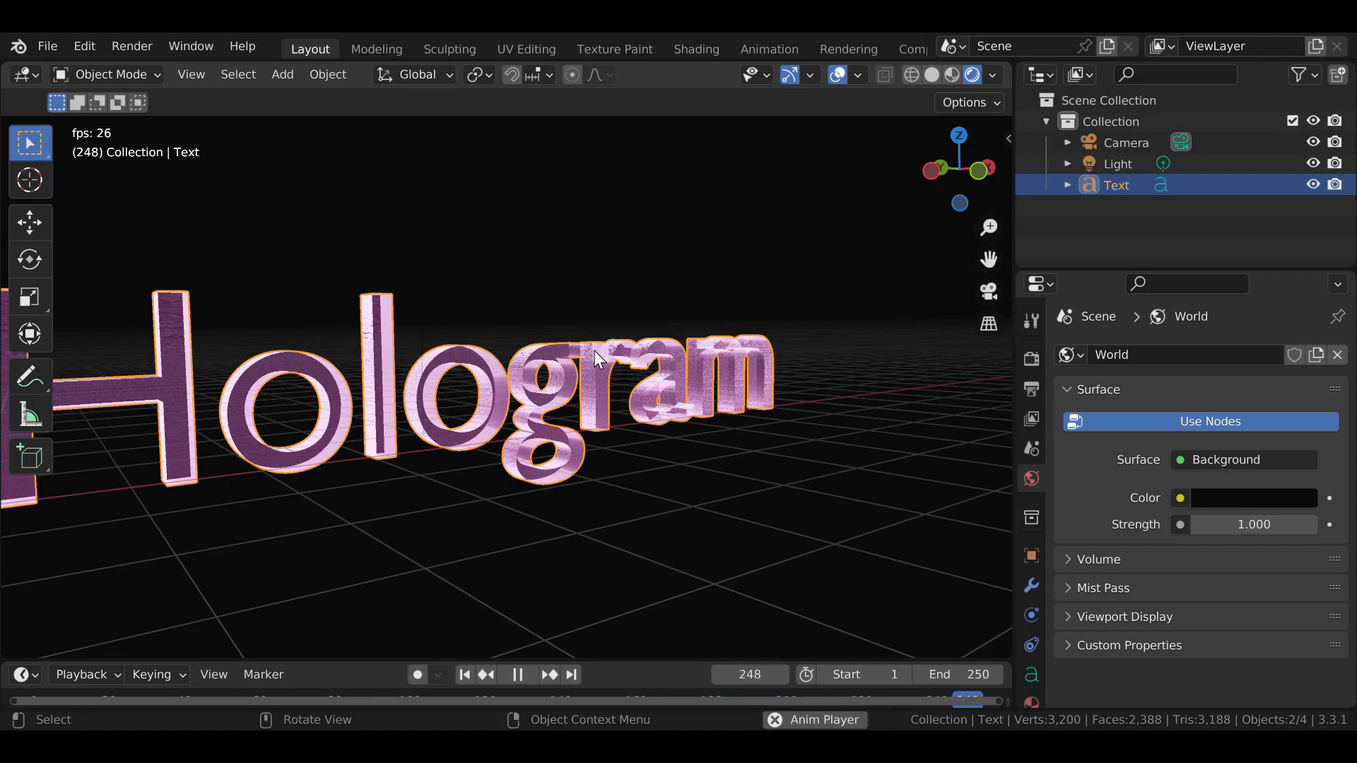
key(n)
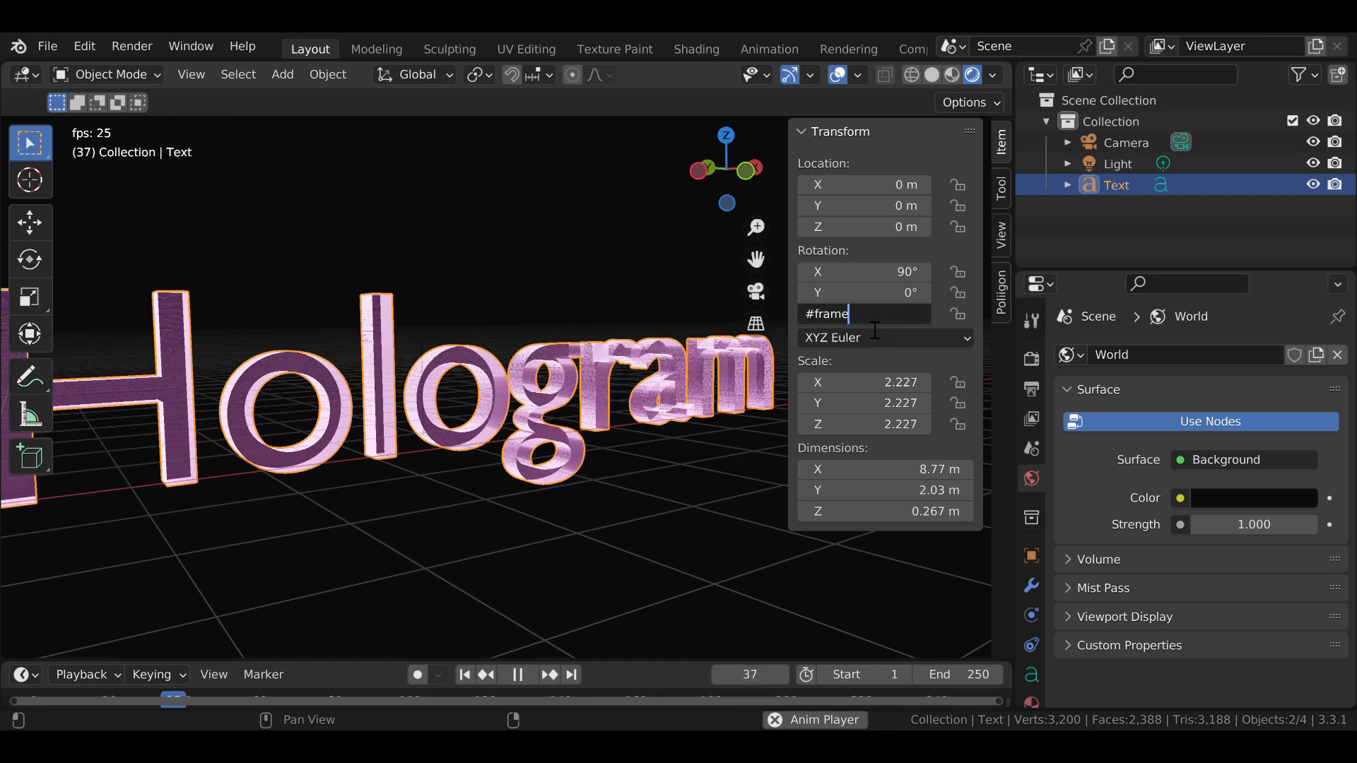
key(Return)
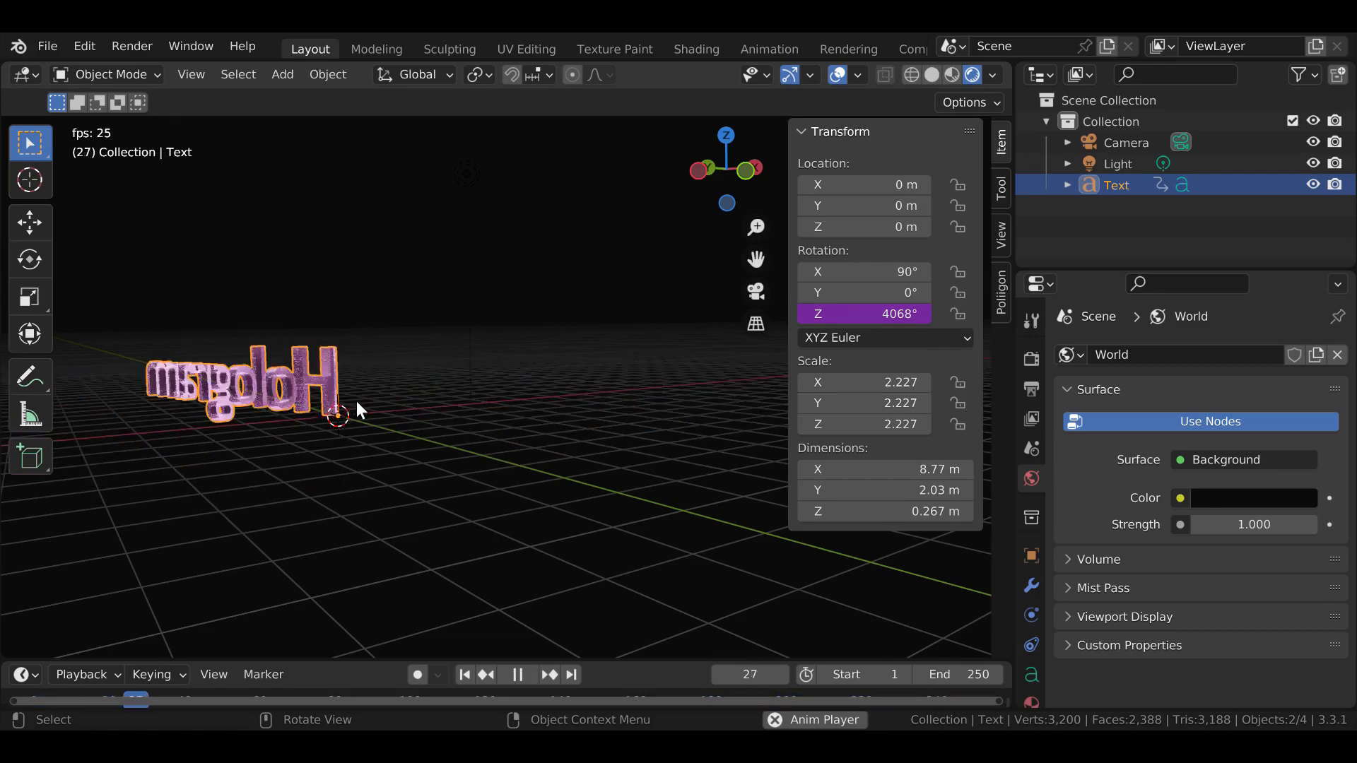
Step: Set the rotating text's origin to its geometry so it spins around its own centre
click(327, 76)
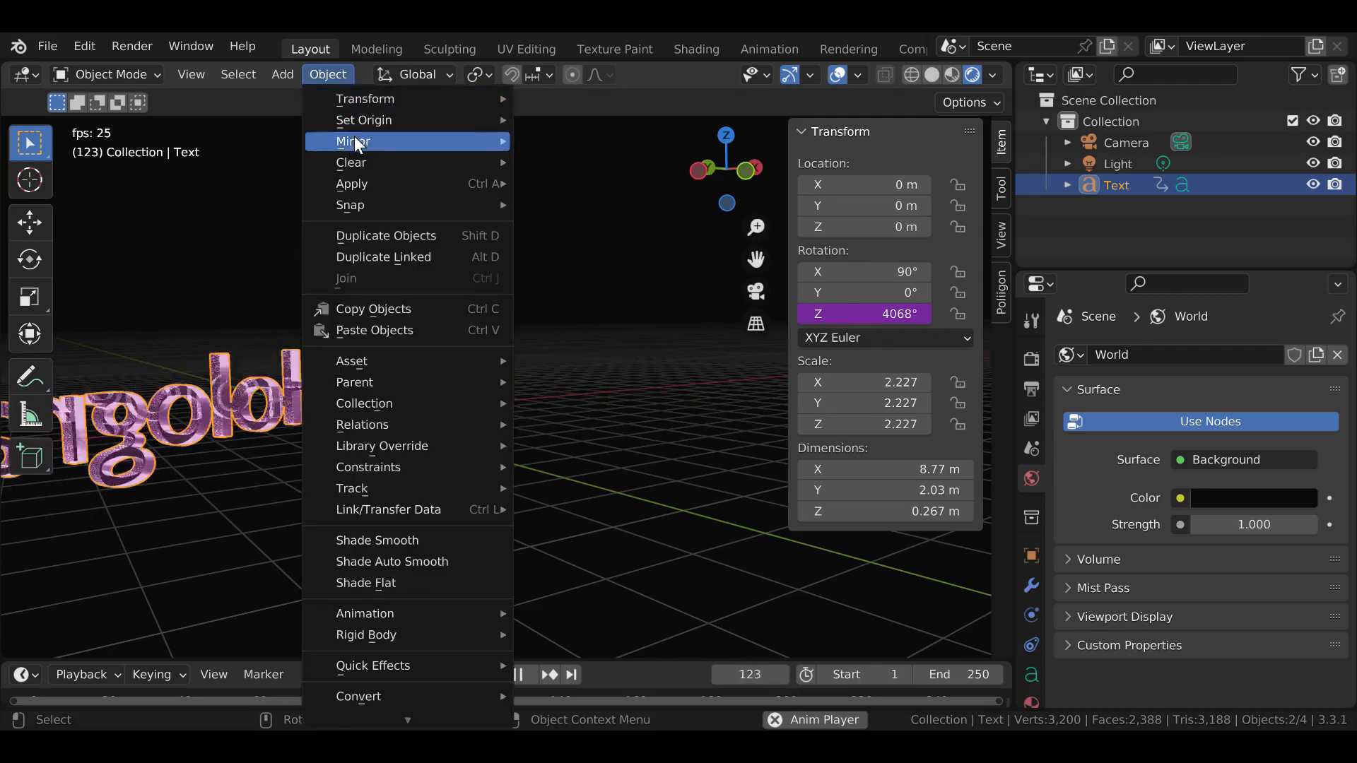
mouse_move(368, 121)
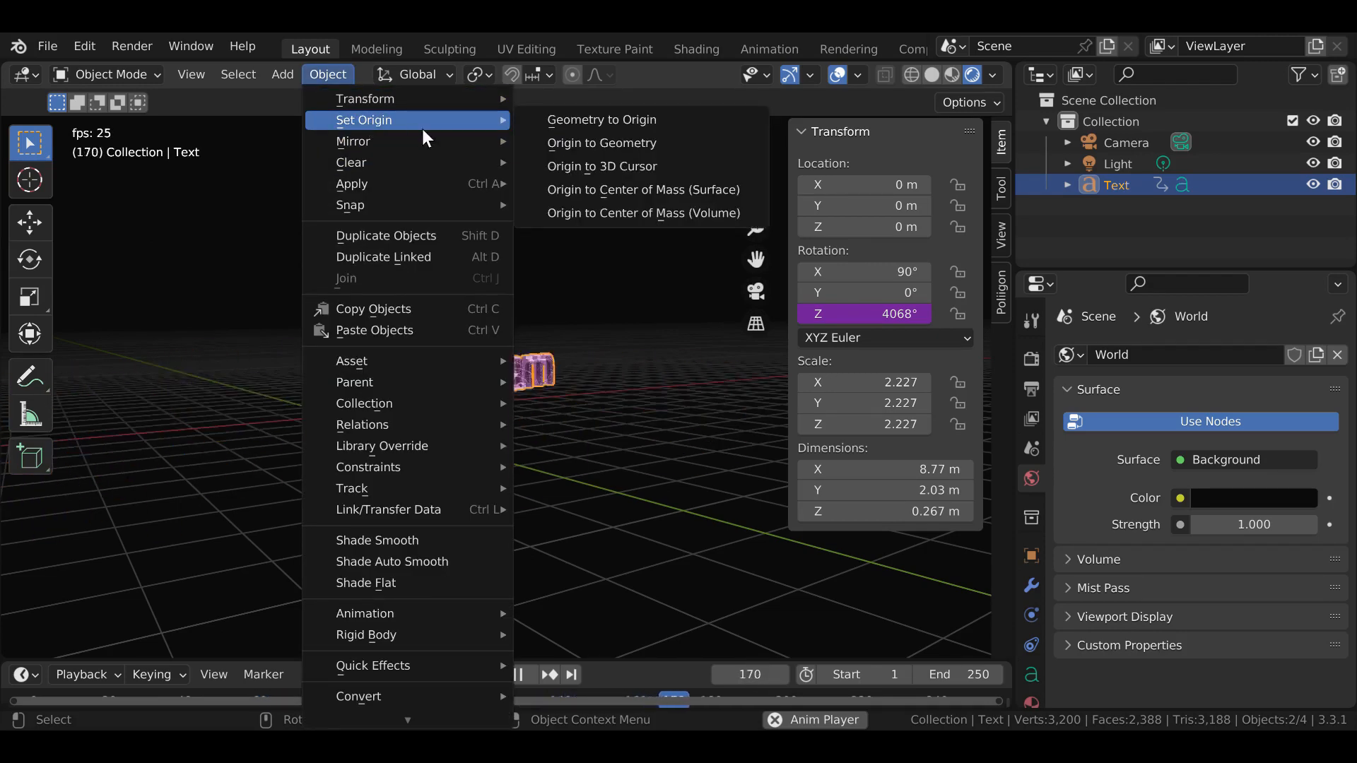
click(547, 136)
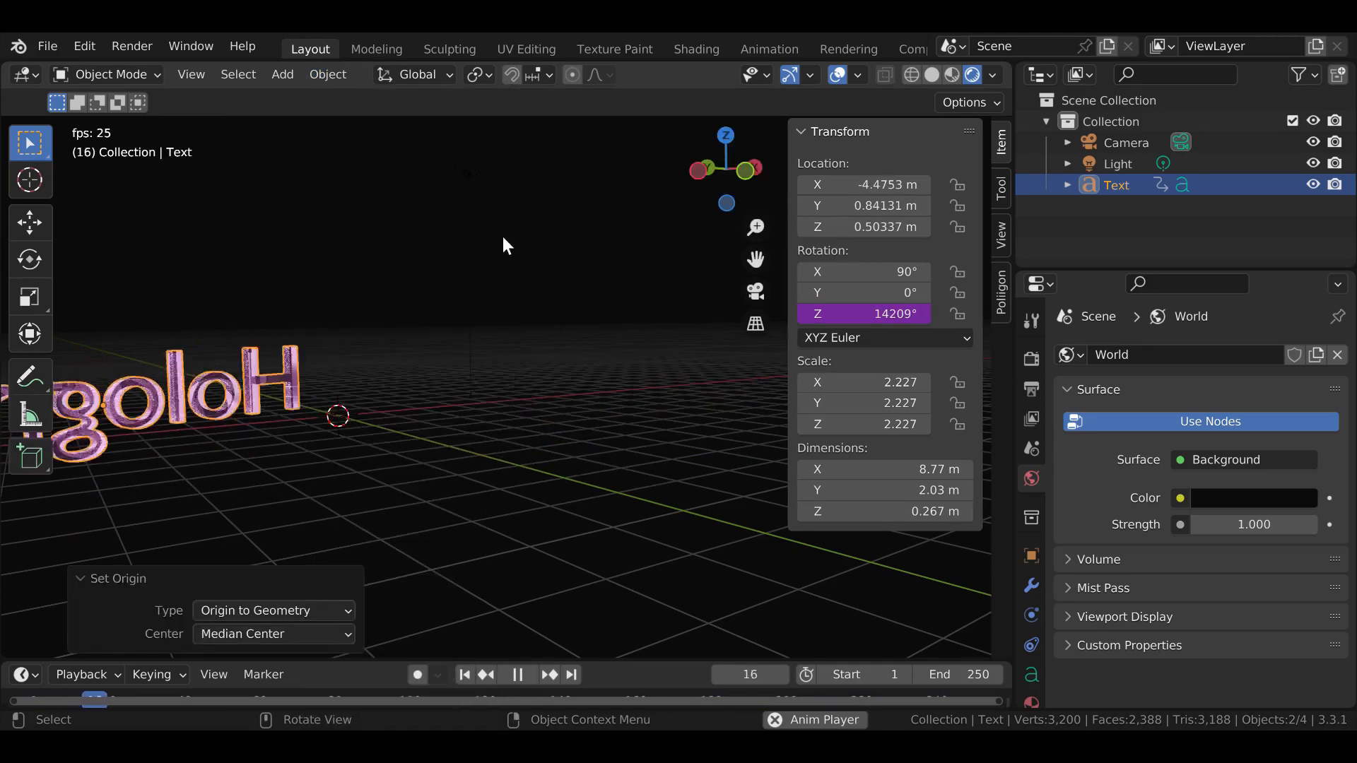
middle_drag(315, 469, 284, 405)
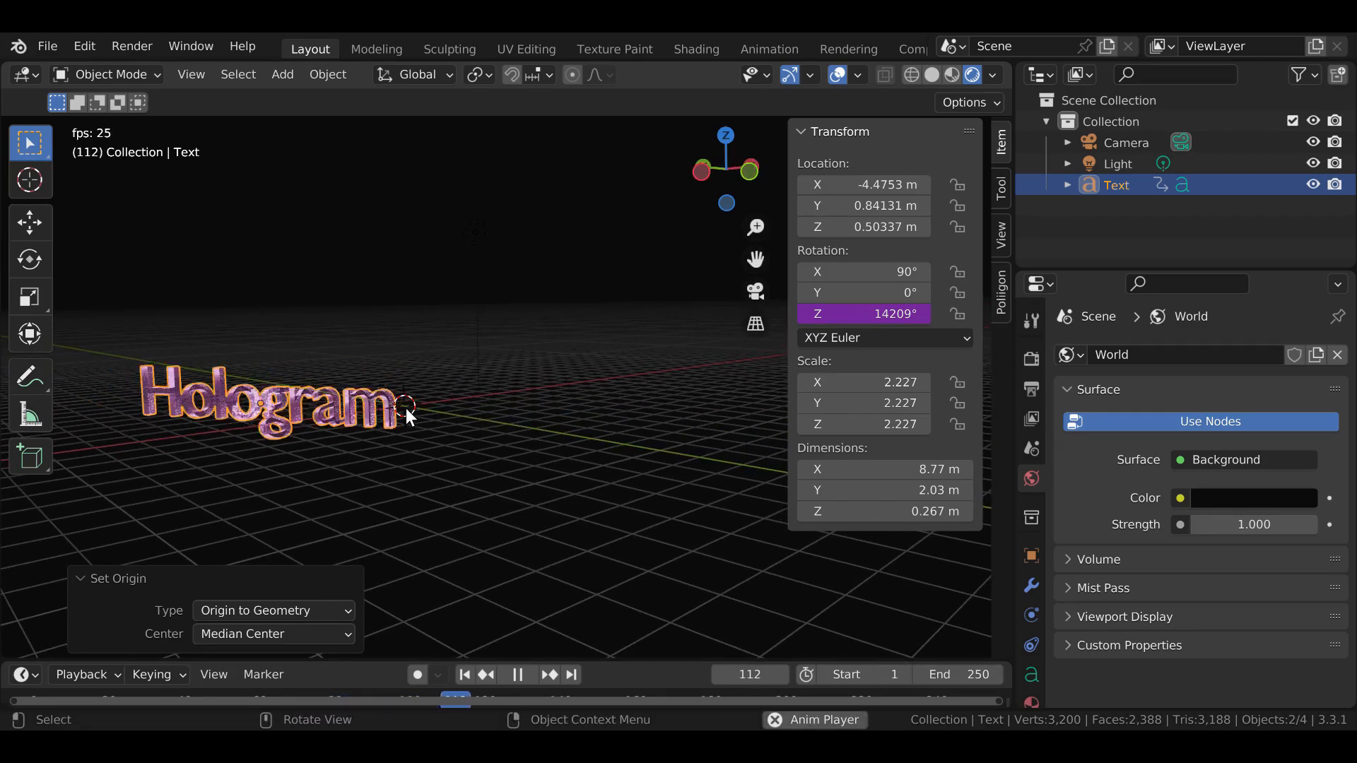
click(329, 74)
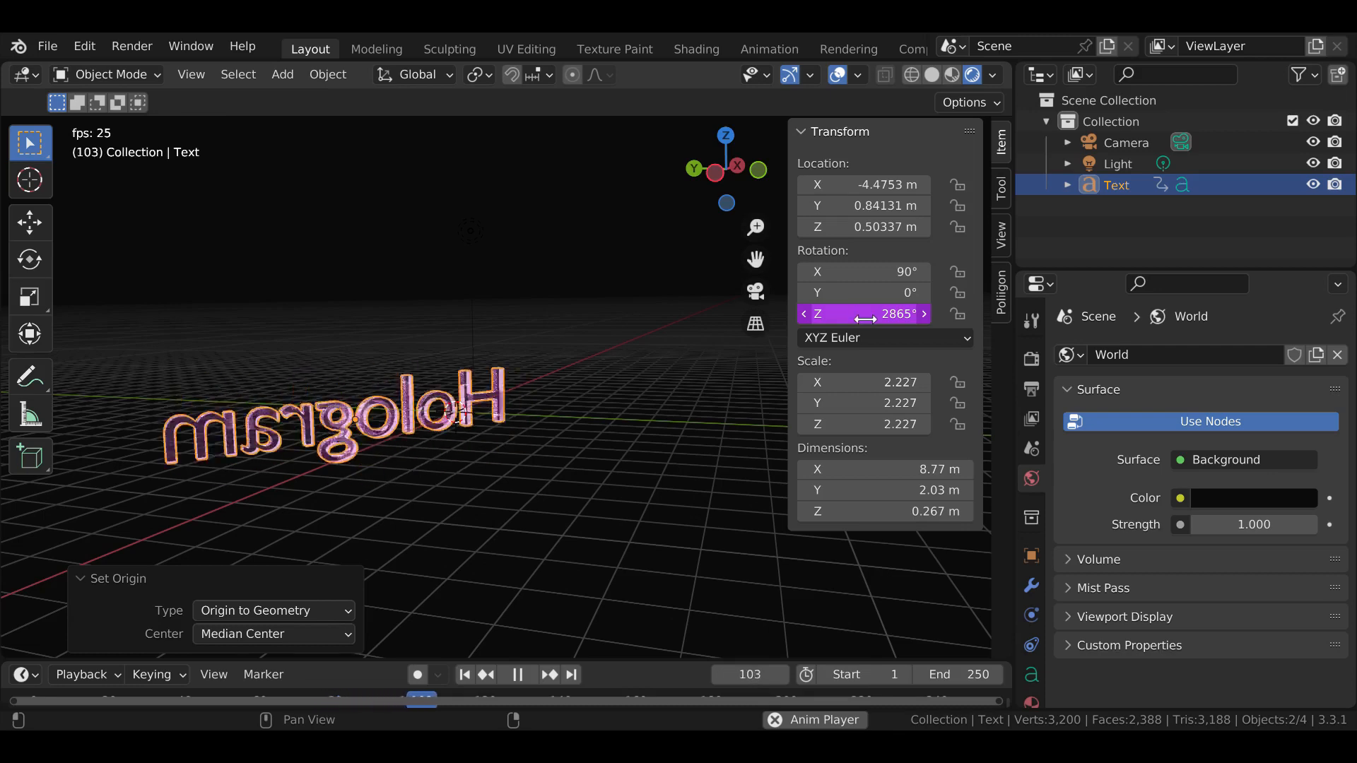
Step: Slow the text's spin by changing the Z rotation driver expression to frame/50
click(865, 314)
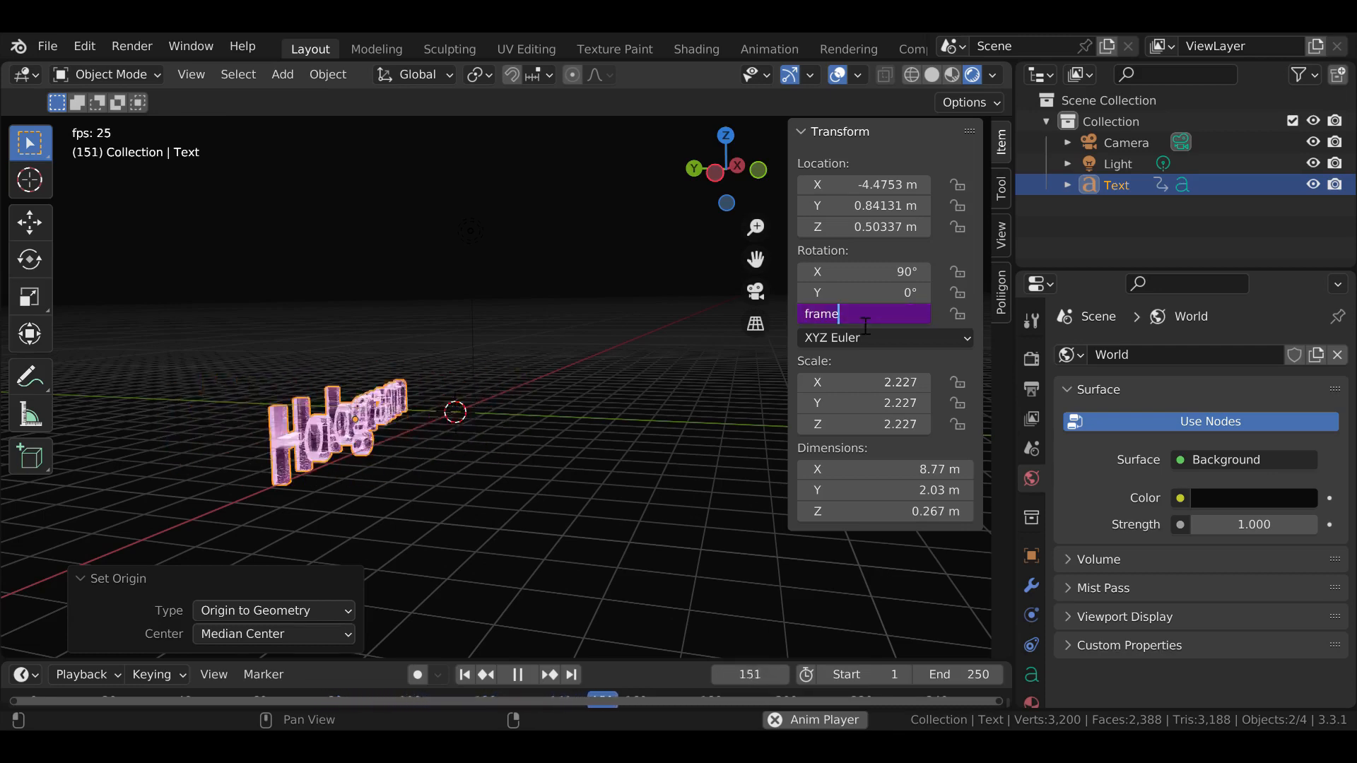
text(/)
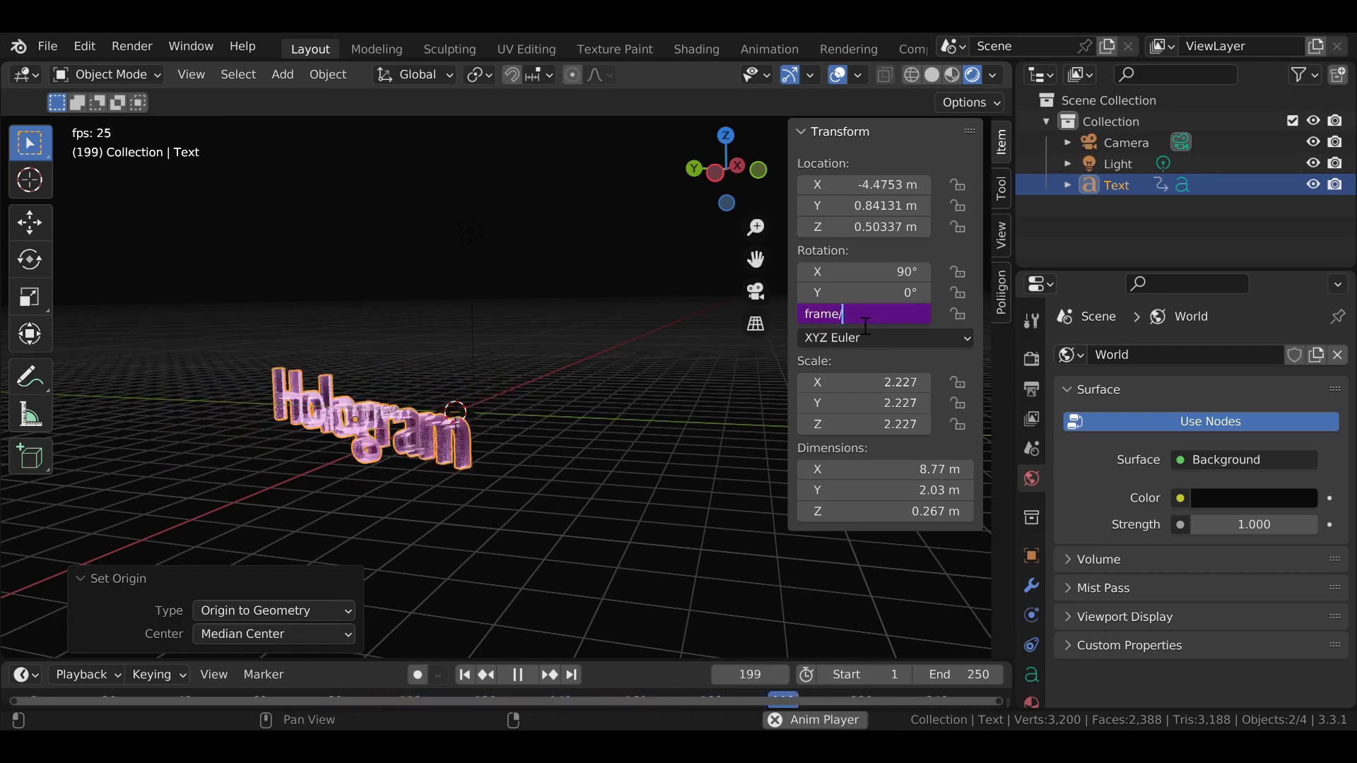
text(50)
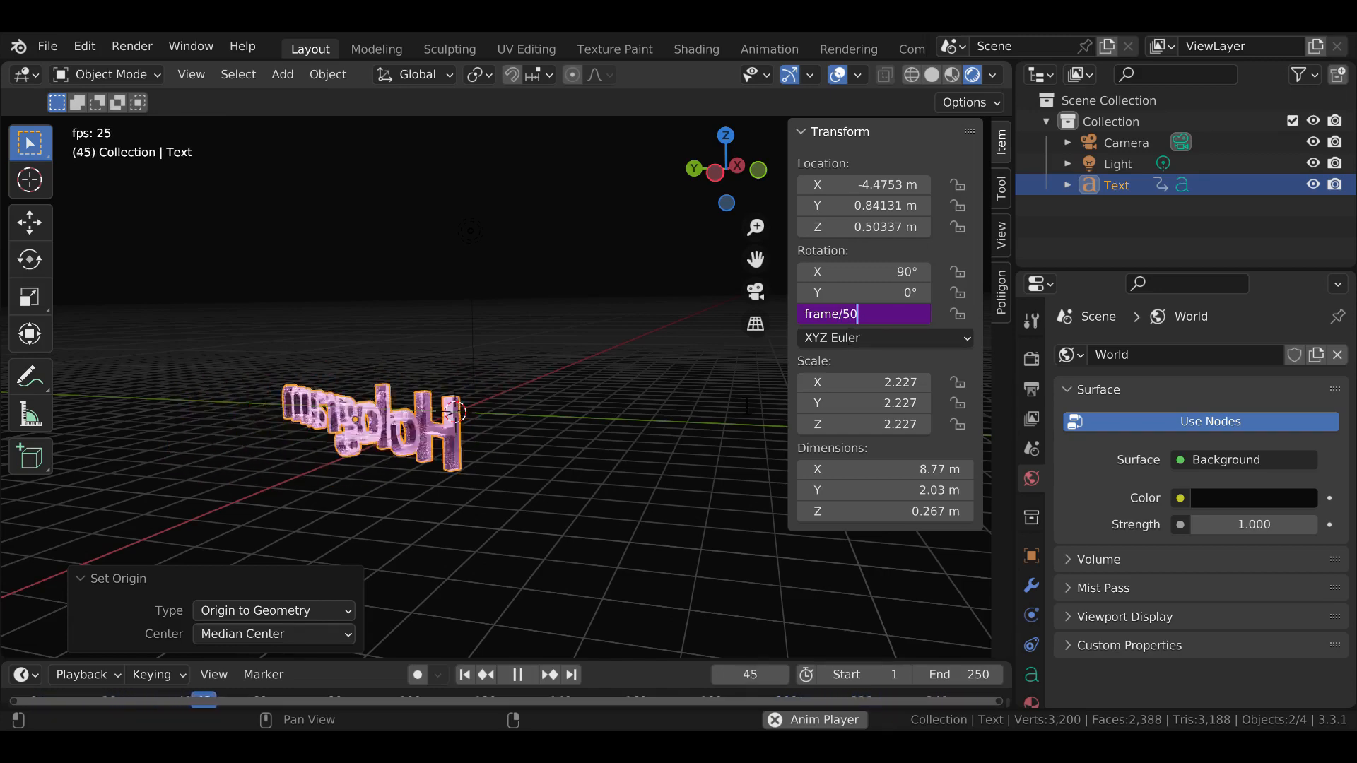
key(Return)
middle_drag(549, 452, 395, 410)
scroll(427, 410, up, 3)
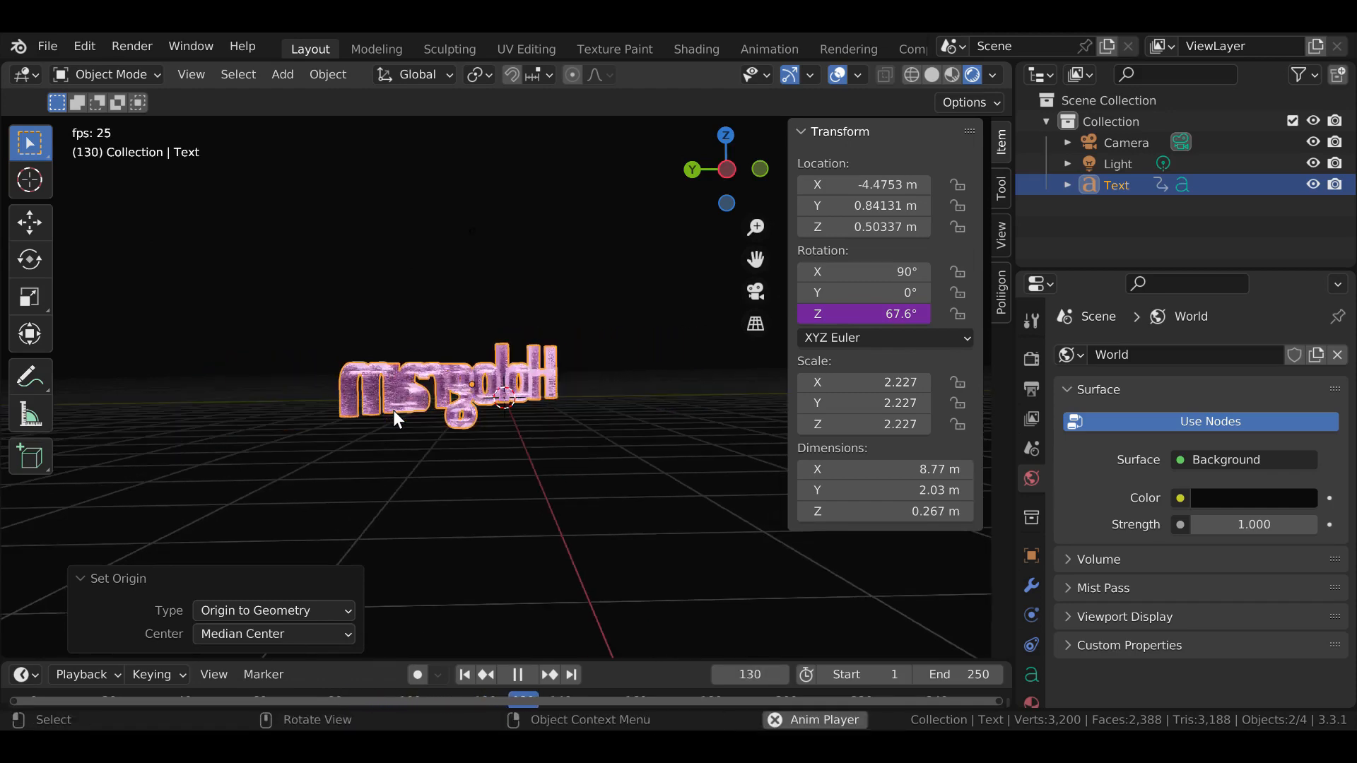
Step: Align the camera to the current view and move it about 1.2 m to centre the rotating text in the frame
key(ctrl+alt+KP_0)
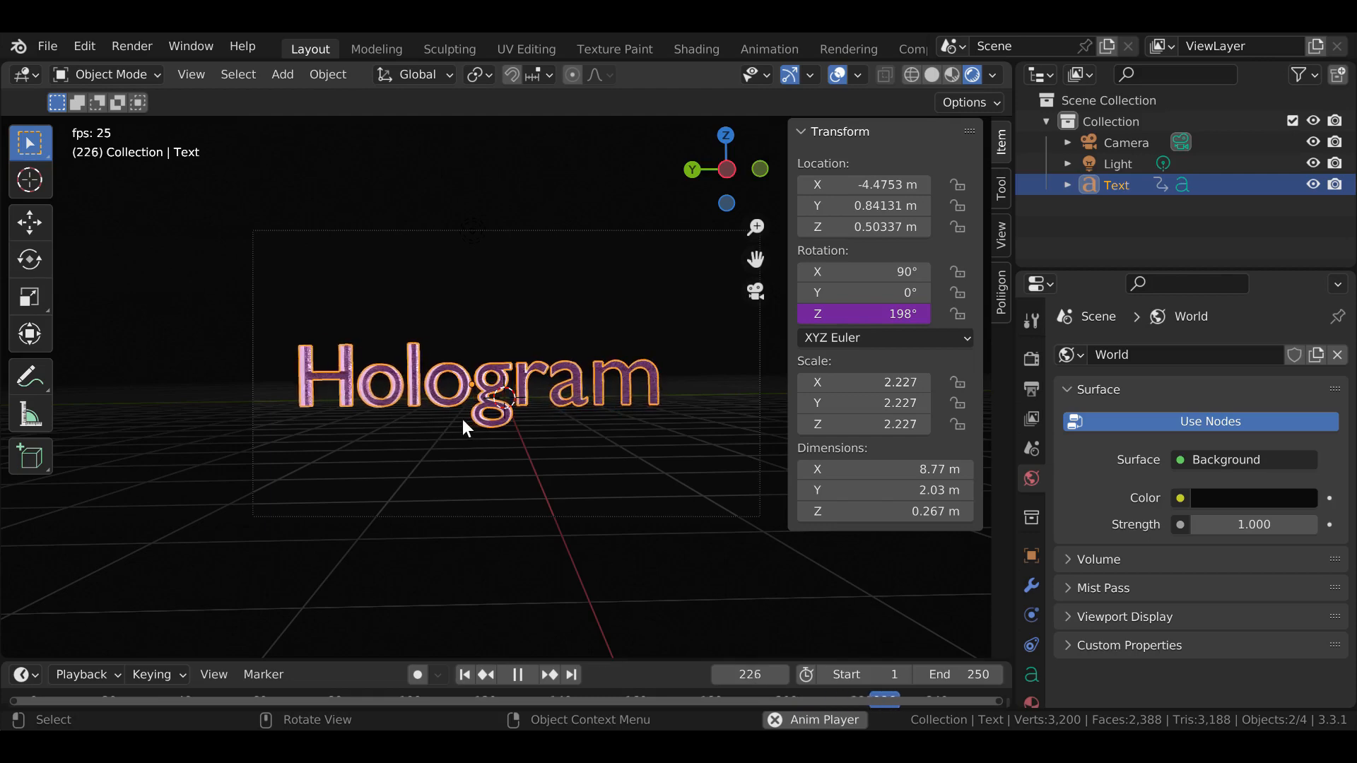
click(437, 515)
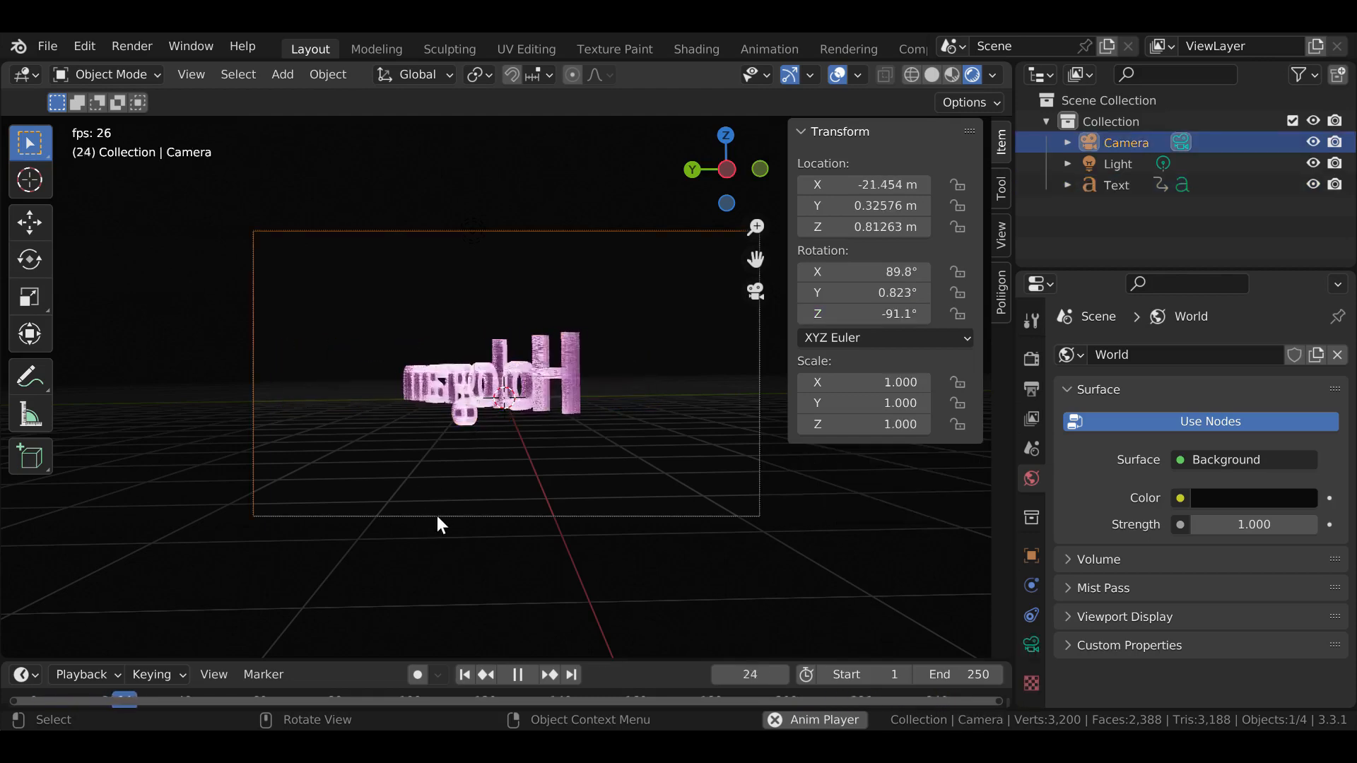
key(g)
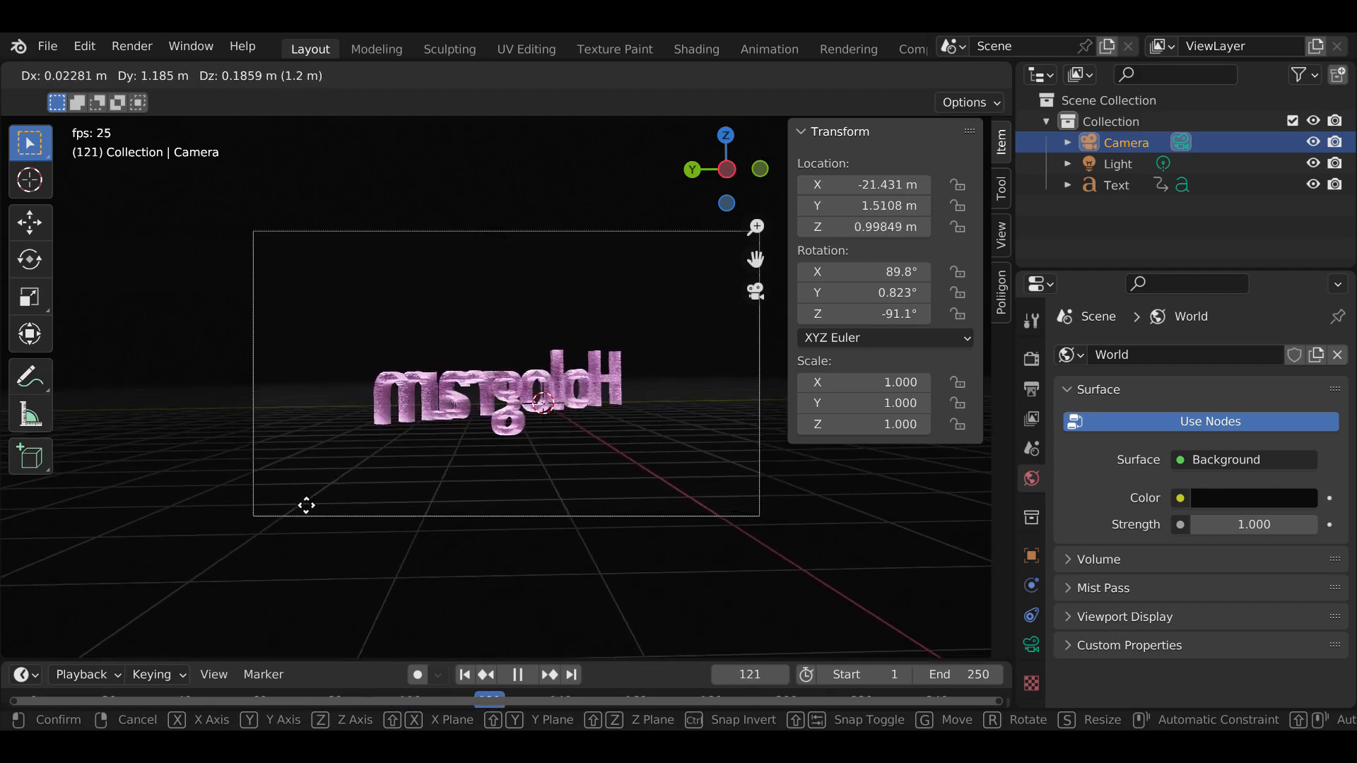
click(310, 505)
click(521, 609)
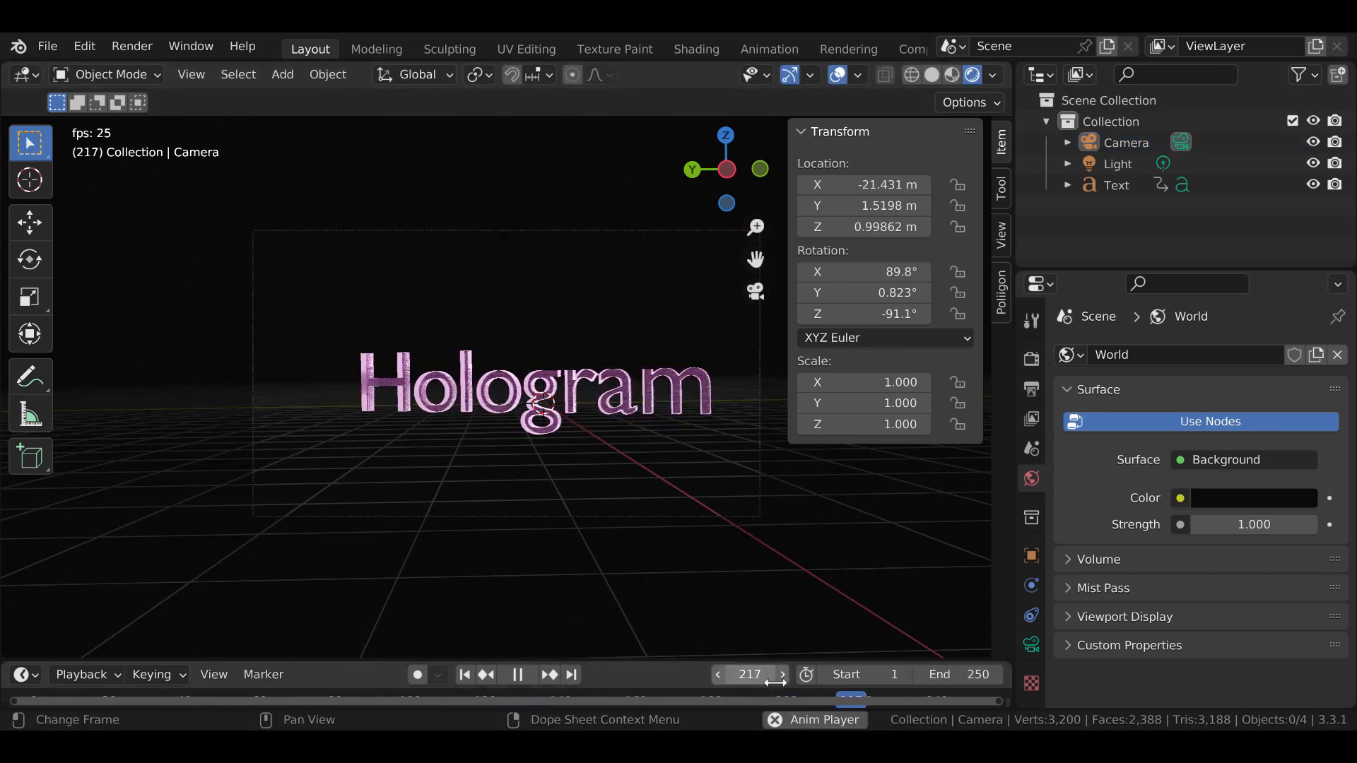
Step: Enlarge the timeline area and extend the animation's end frame to 287
drag(686, 664, 684, 581)
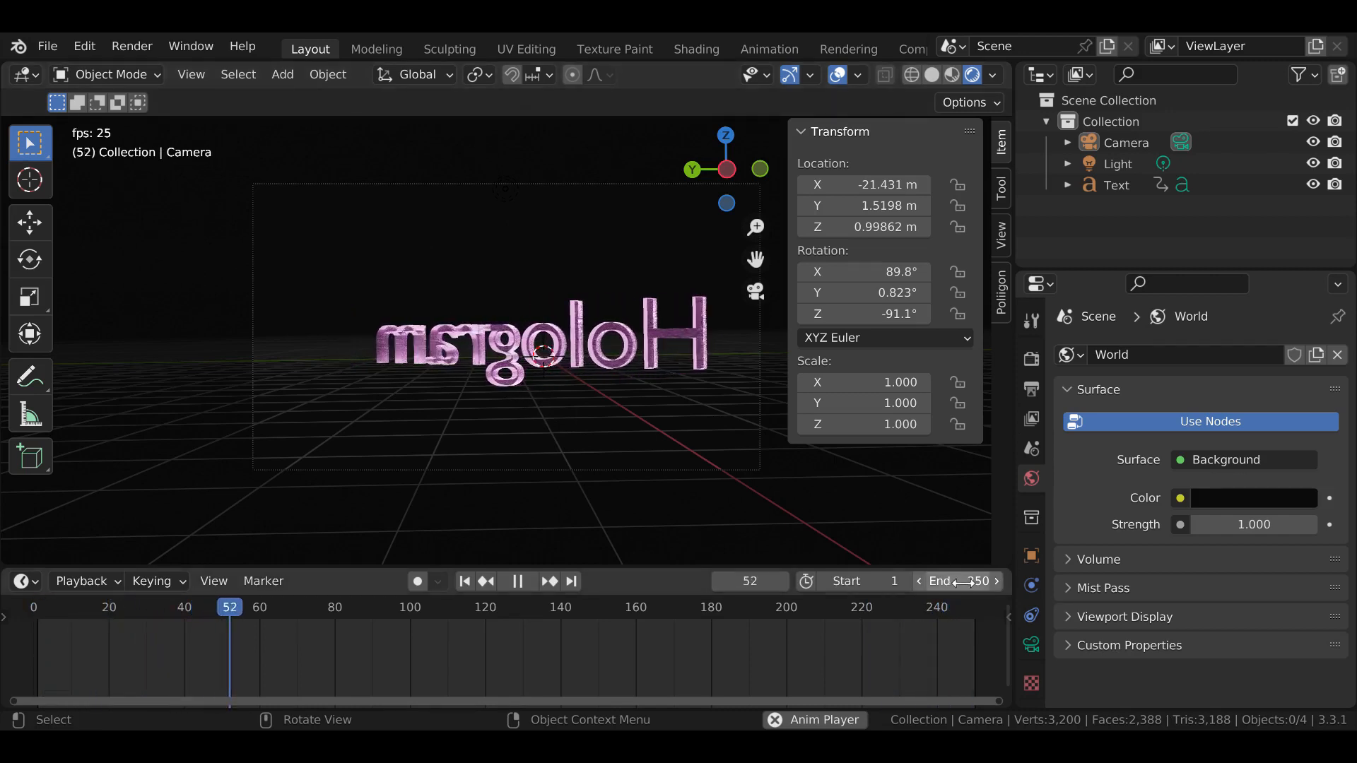
drag(958, 581, 997, 581)
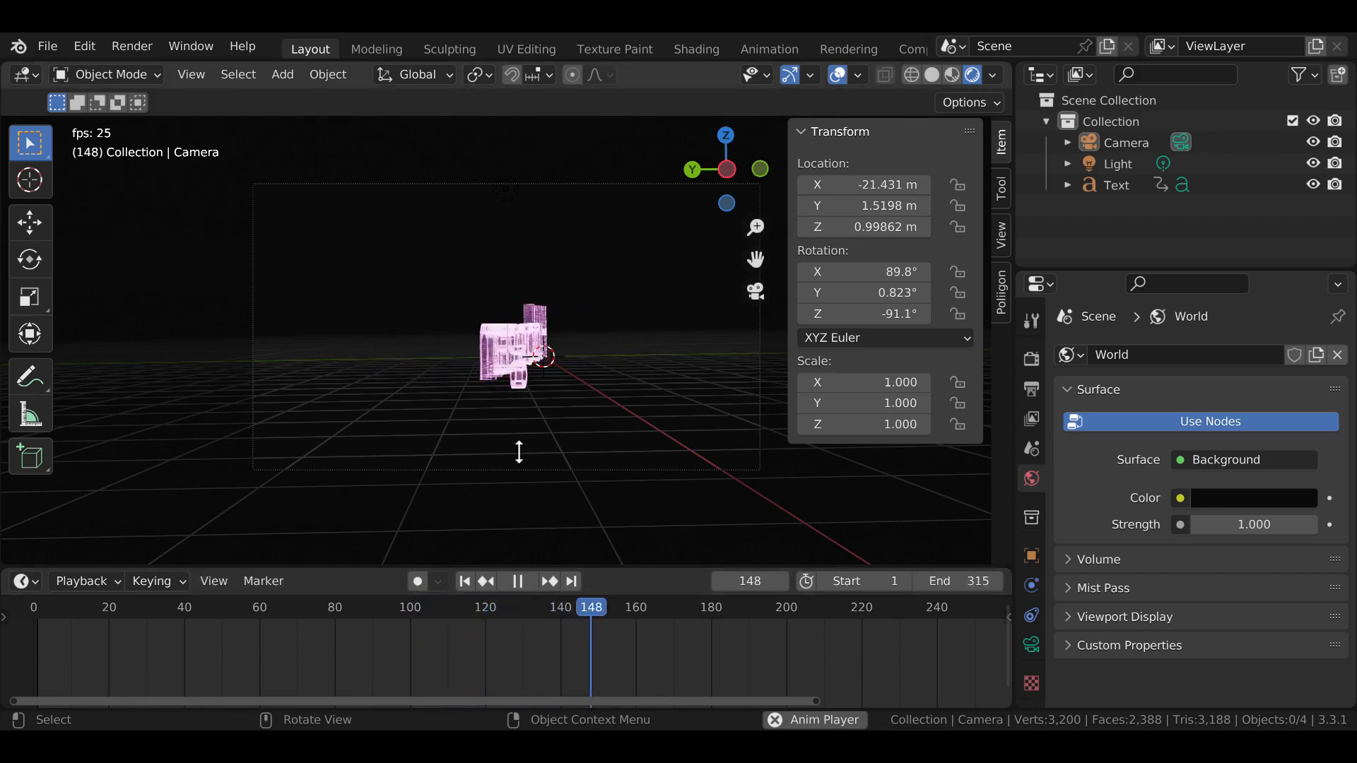
mouse_move(961, 580)
mouse_down()
mouse_move(904, 581)
mouse_move(948, 581)
mouse_up()
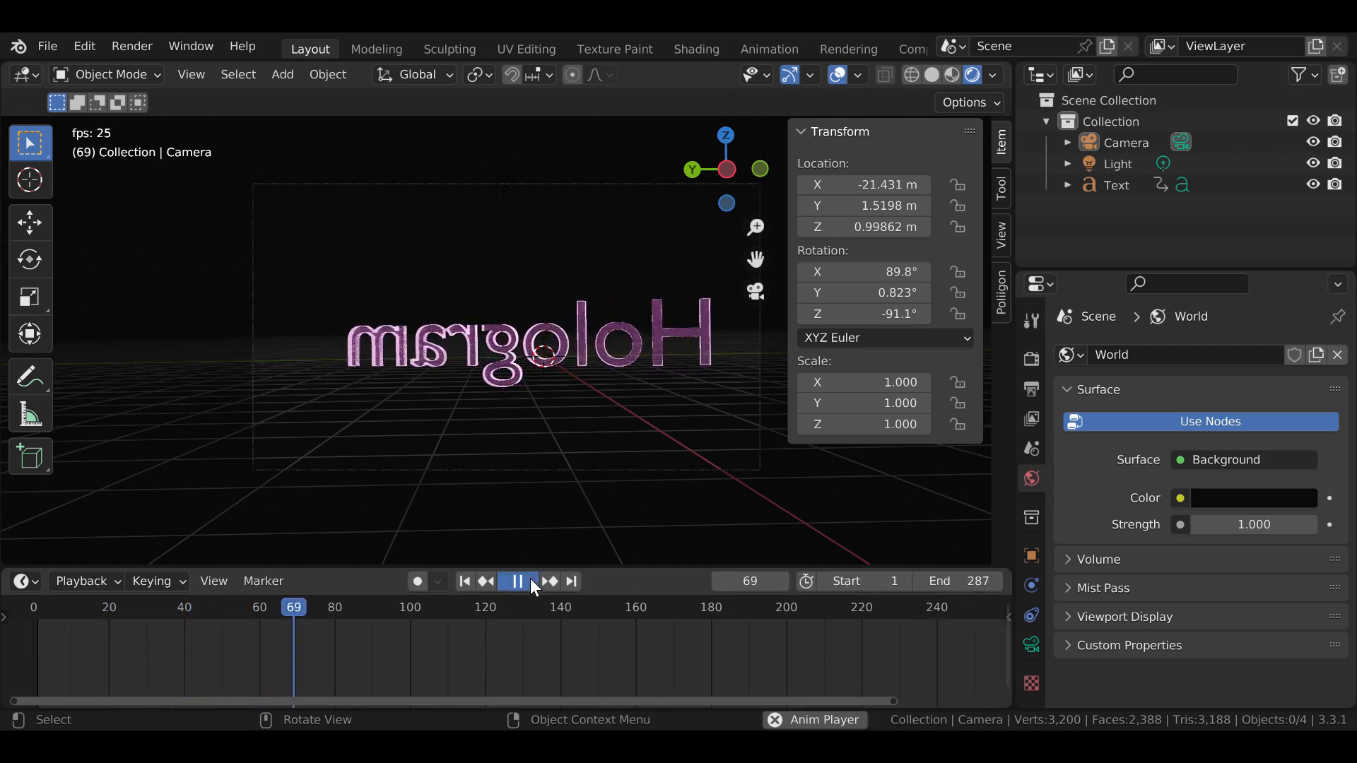
Step: Play the animation to judge the rotation loop, and set the end frame to 245
click(530, 581)
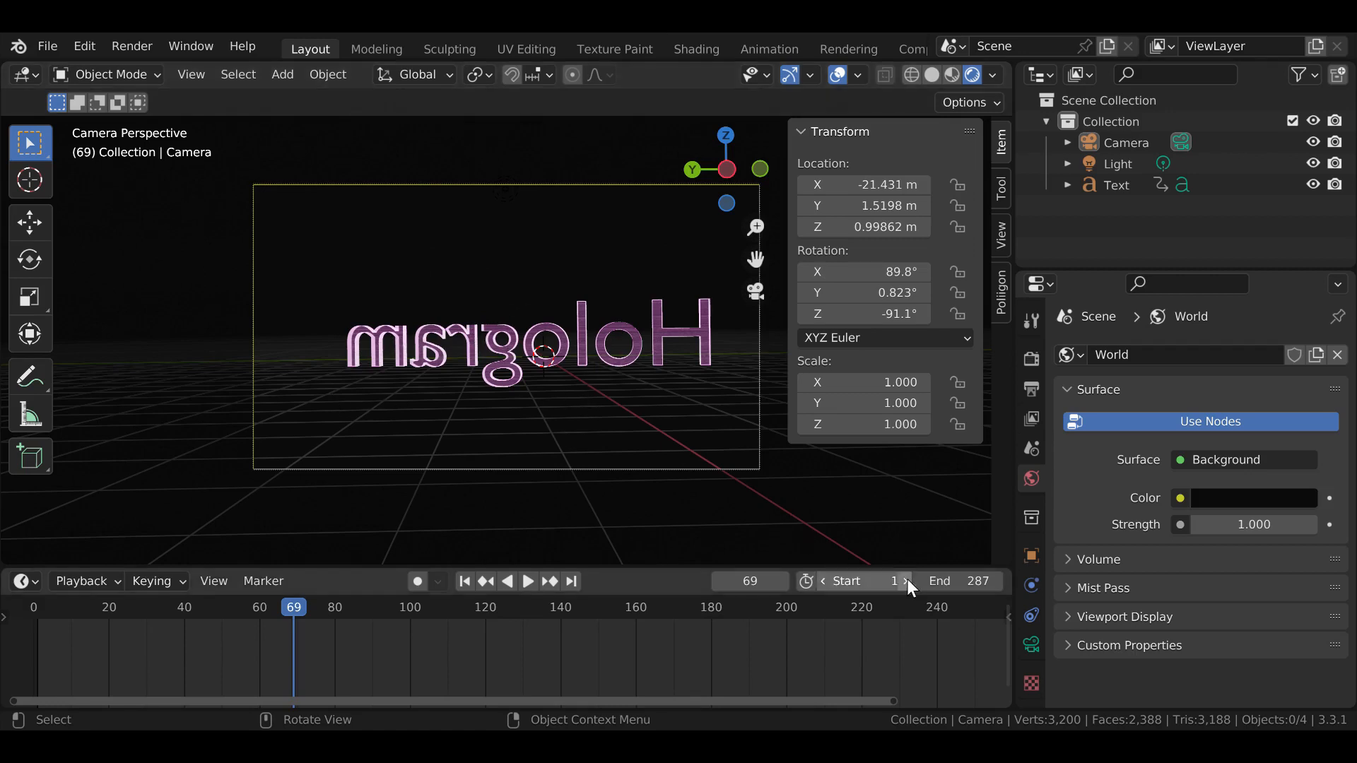
click(536, 577)
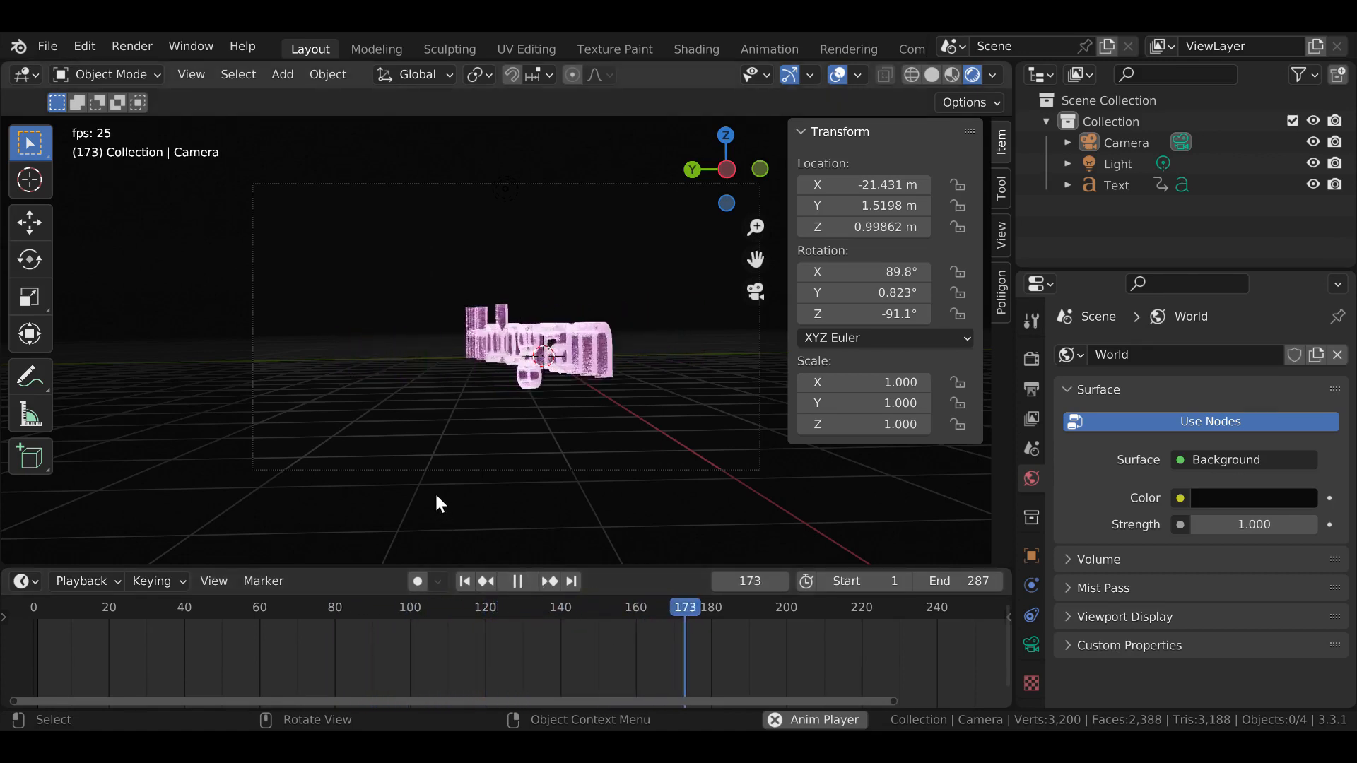
click(518, 580)
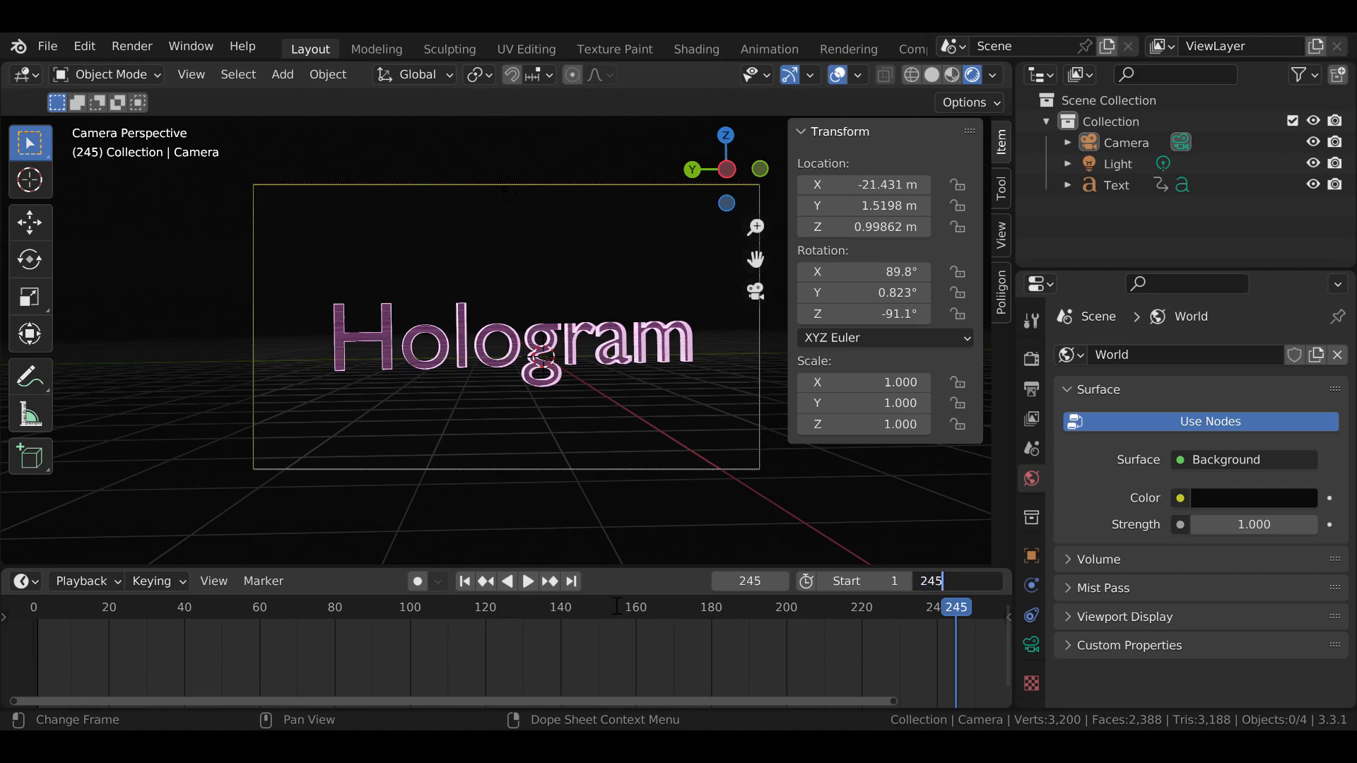
key(Return)
click(529, 581)
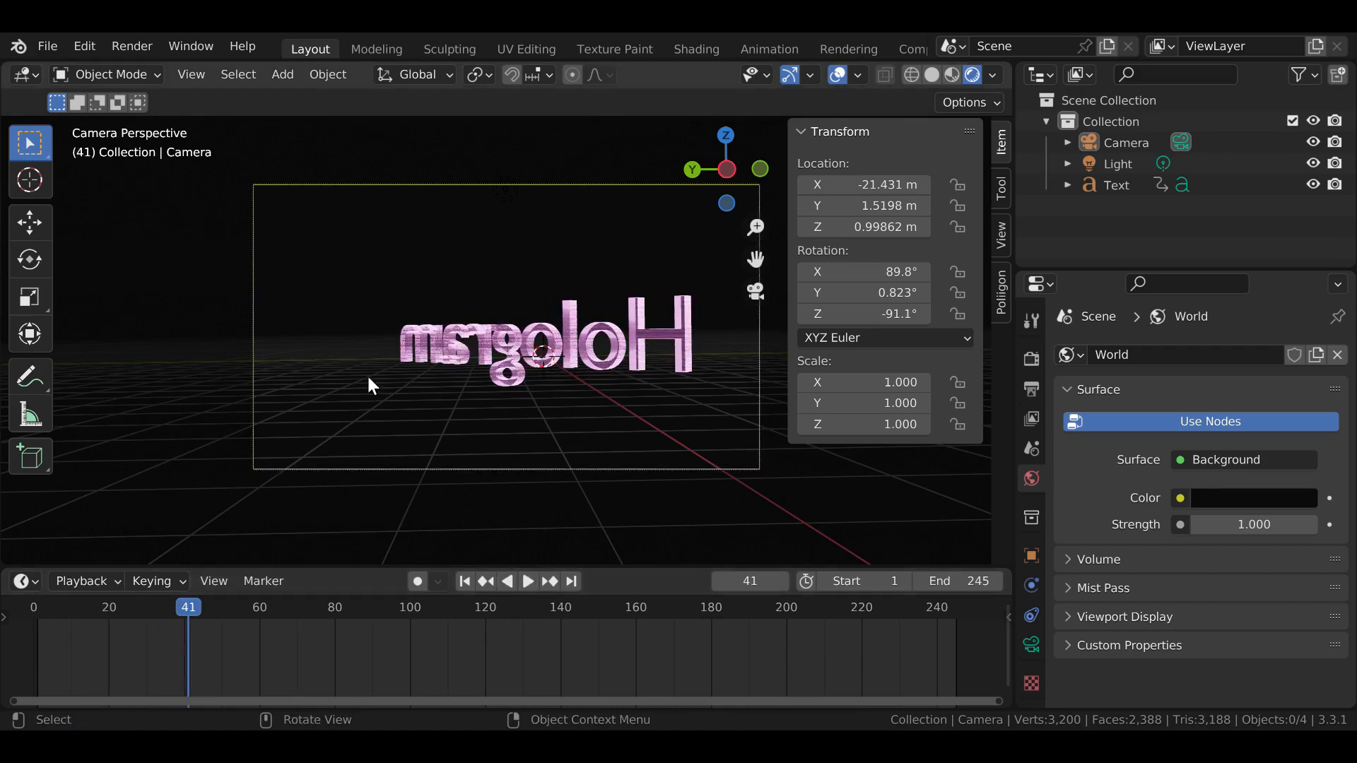
Step: In the scene's output properties, set the render file format to FFmpeg Video
click(132, 45)
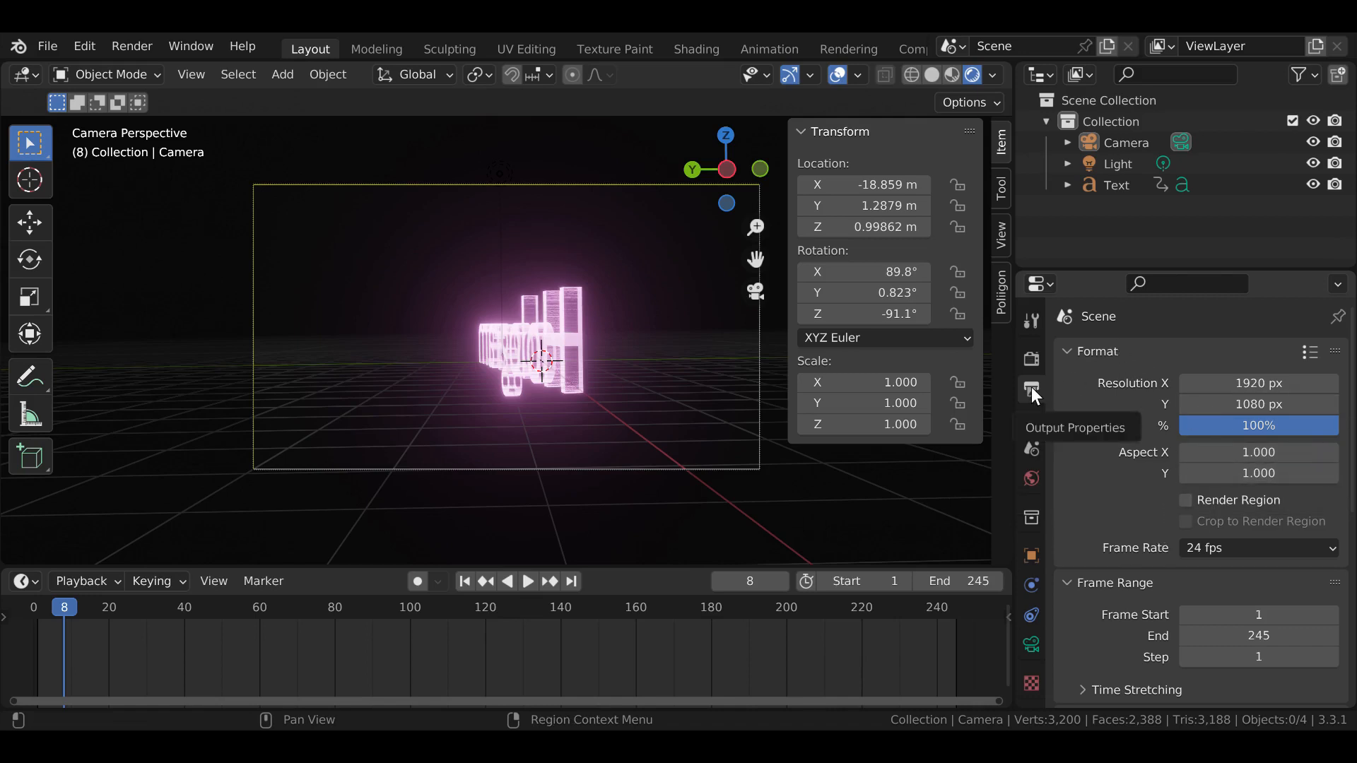
scroll(1191, 415, down, 1)
scroll(1190, 413, down, 6)
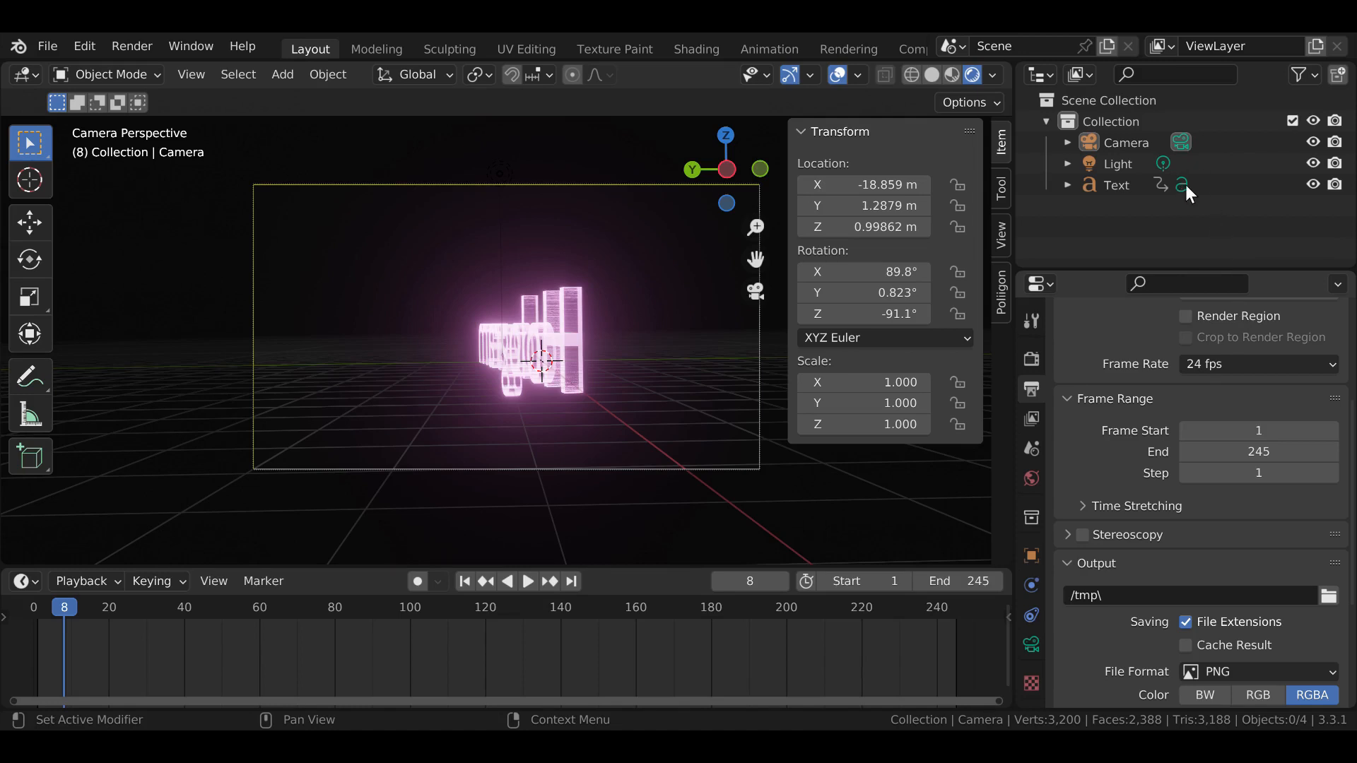
scroll(1220, 568, down, 1)
scroll(1220, 568, down, 2)
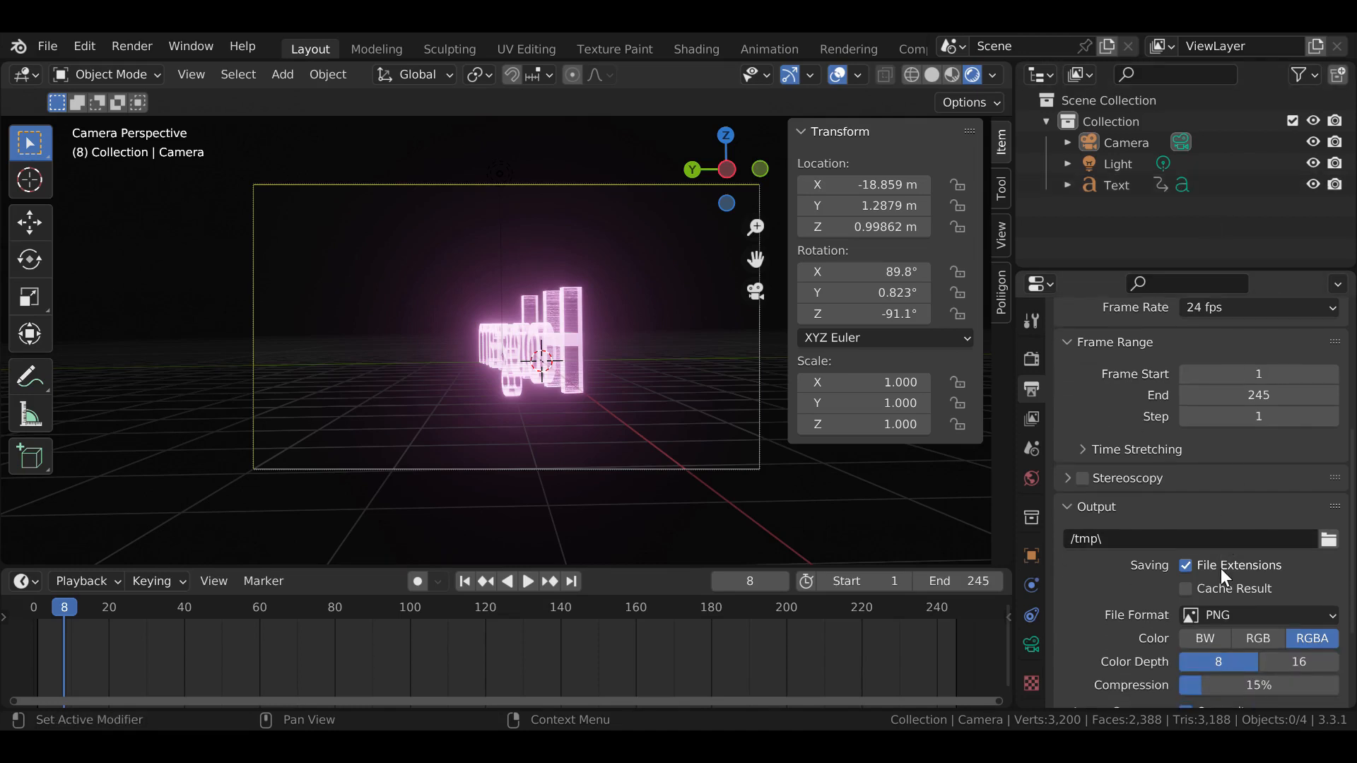
click(1226, 587)
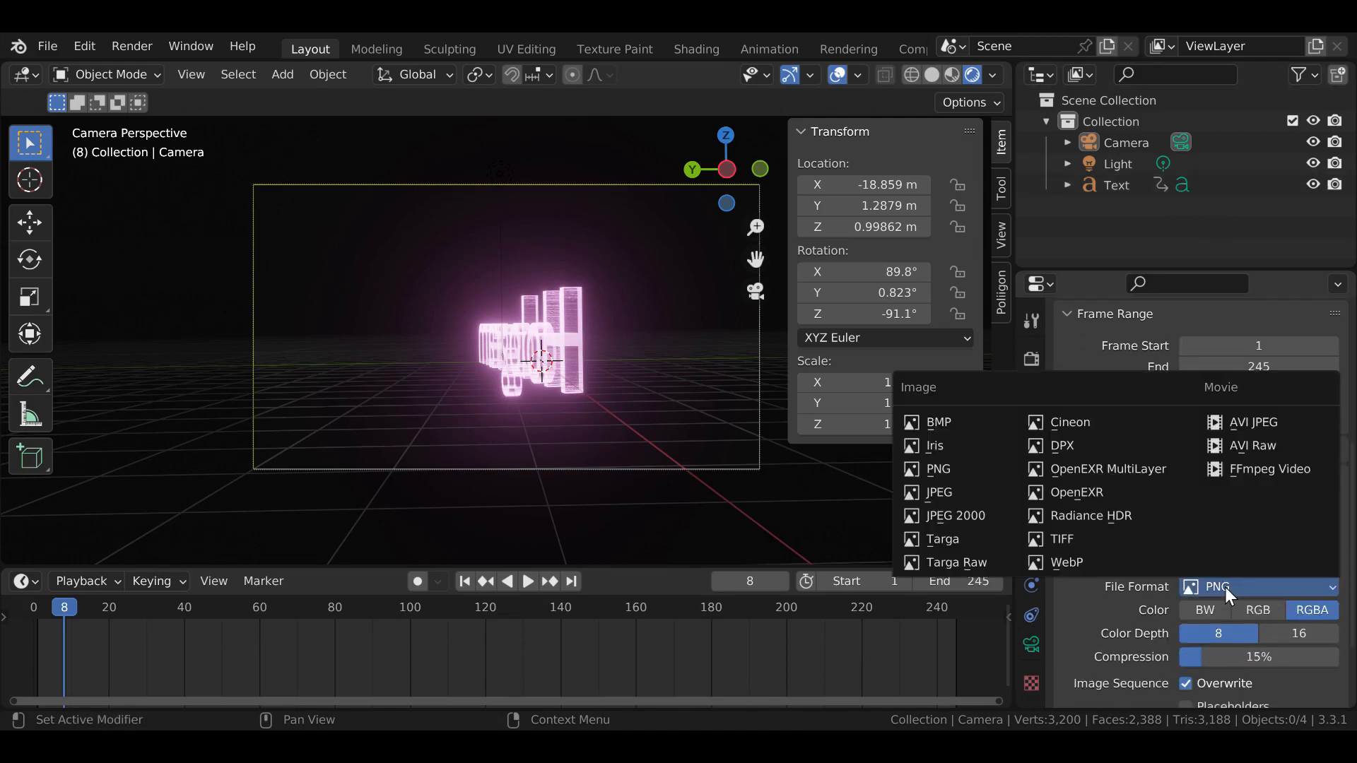
click(1241, 472)
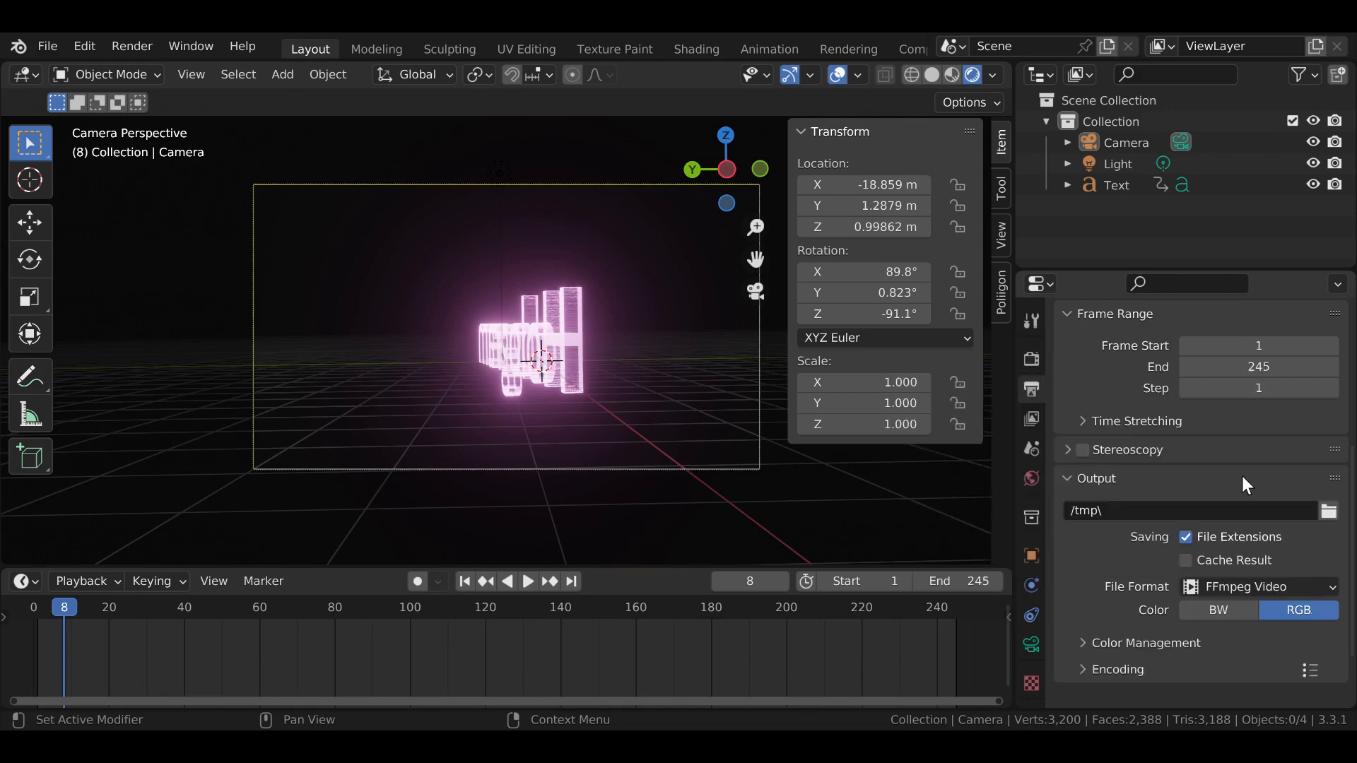
Step: Set the video encoding container to MPEG-4 and review the remaining video and audio encoding options
scroll(1231, 596, down, 1)
click(1099, 634)
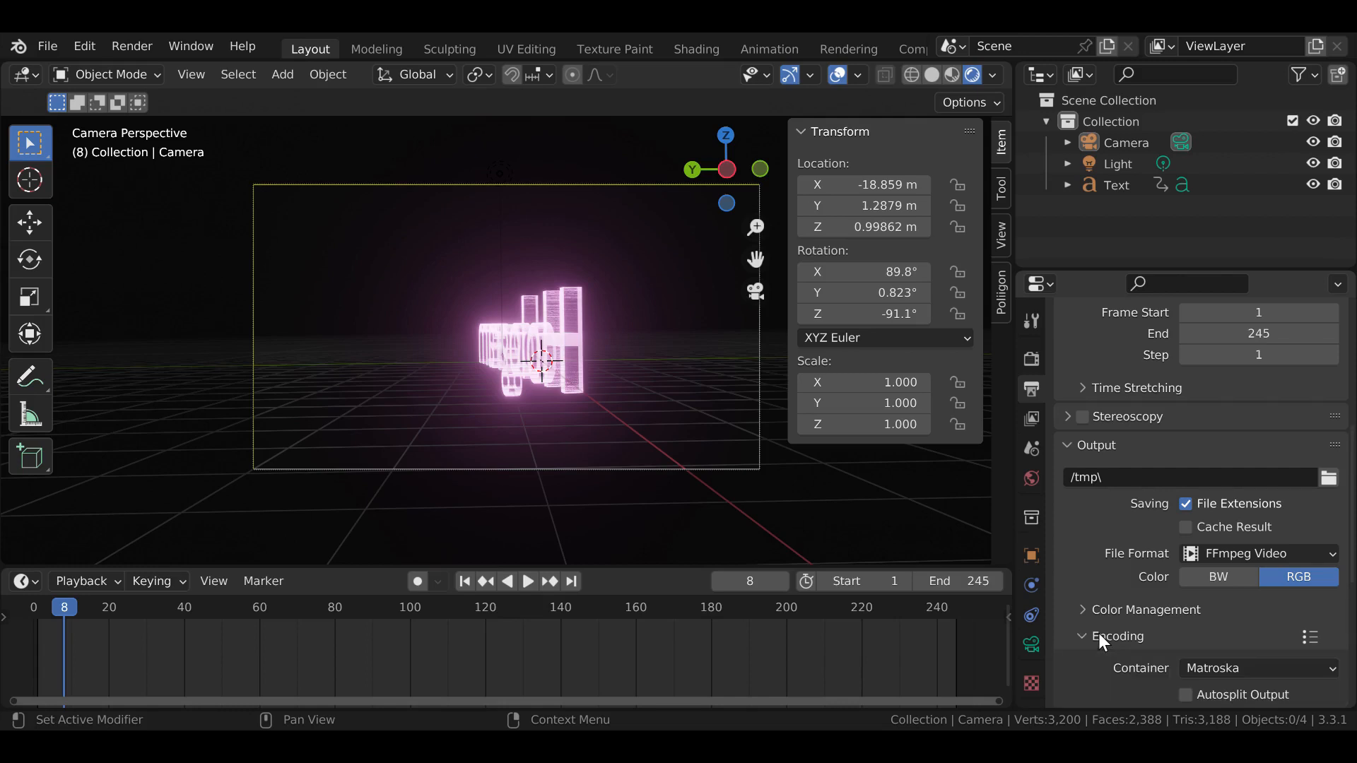
scroll(1108, 633, down, 2)
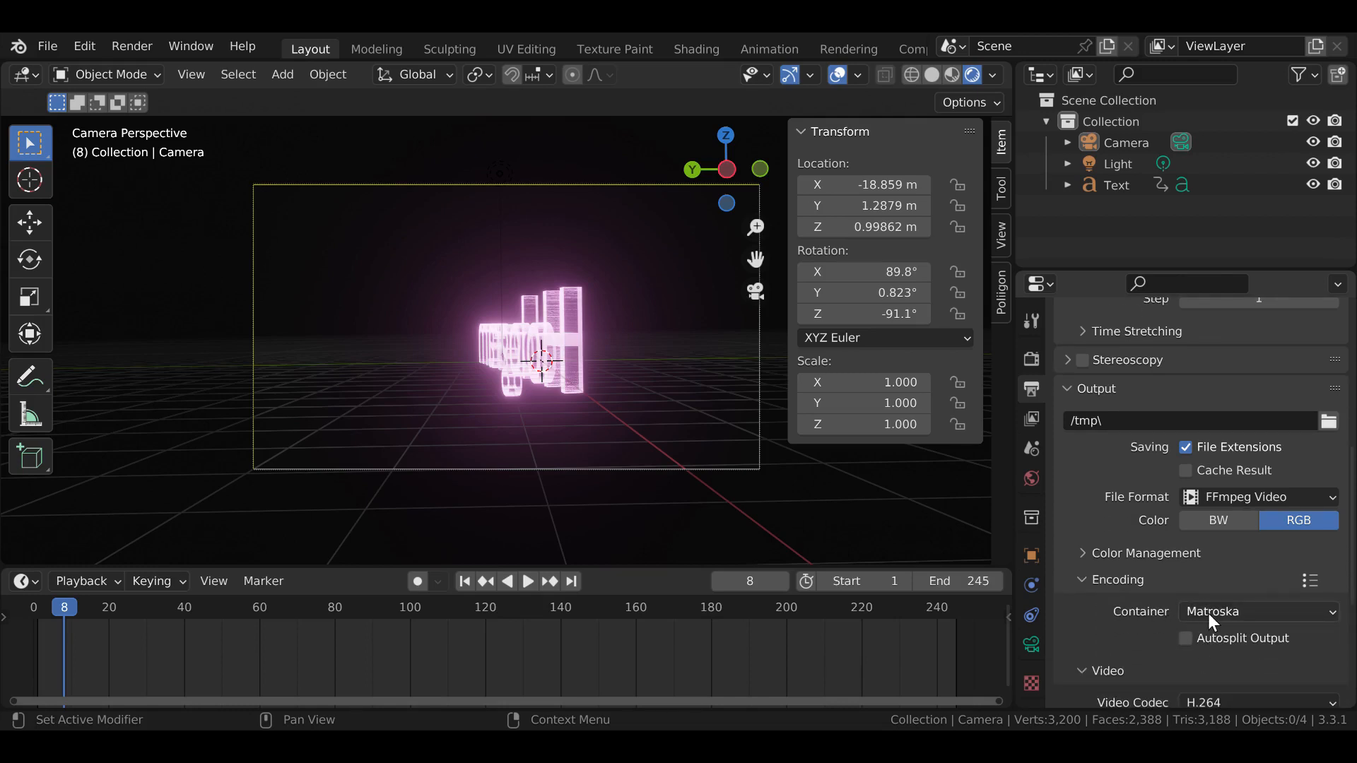
click(1210, 613)
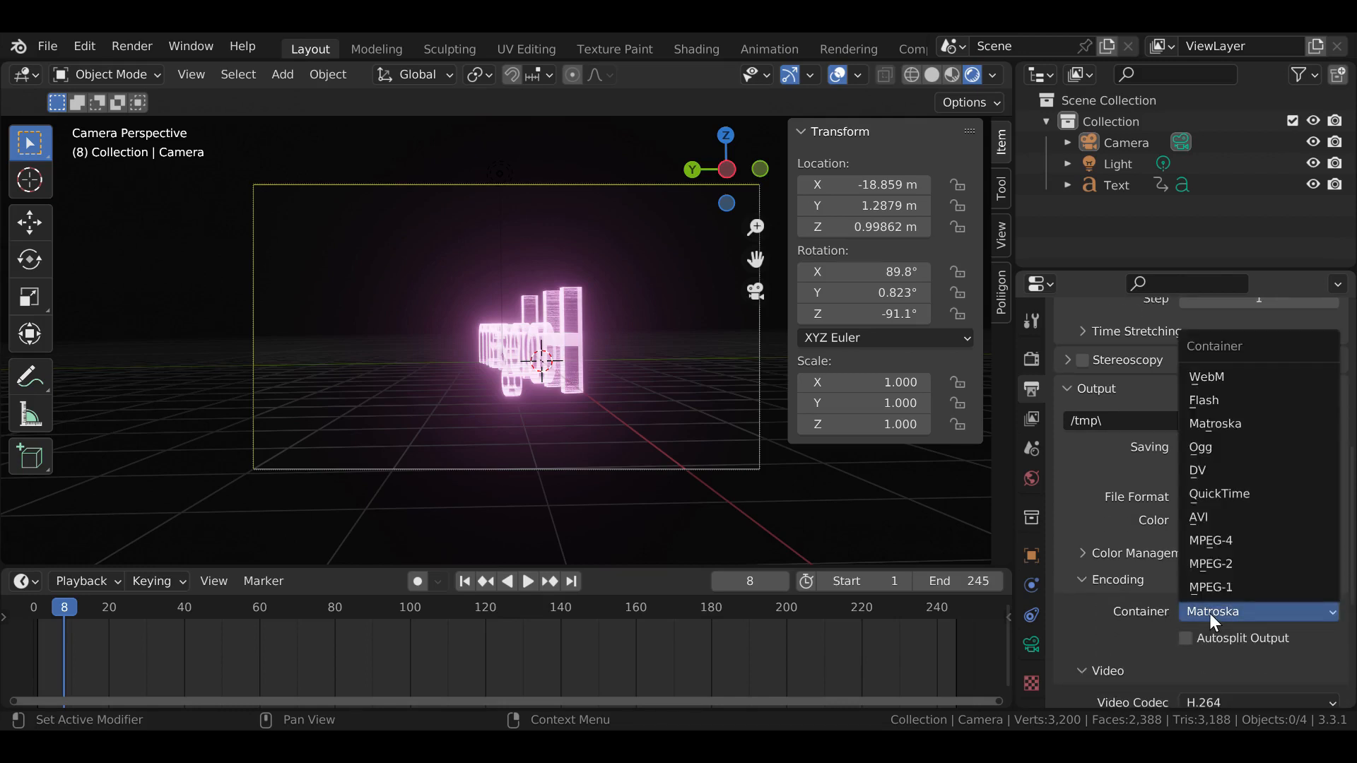
click(1236, 542)
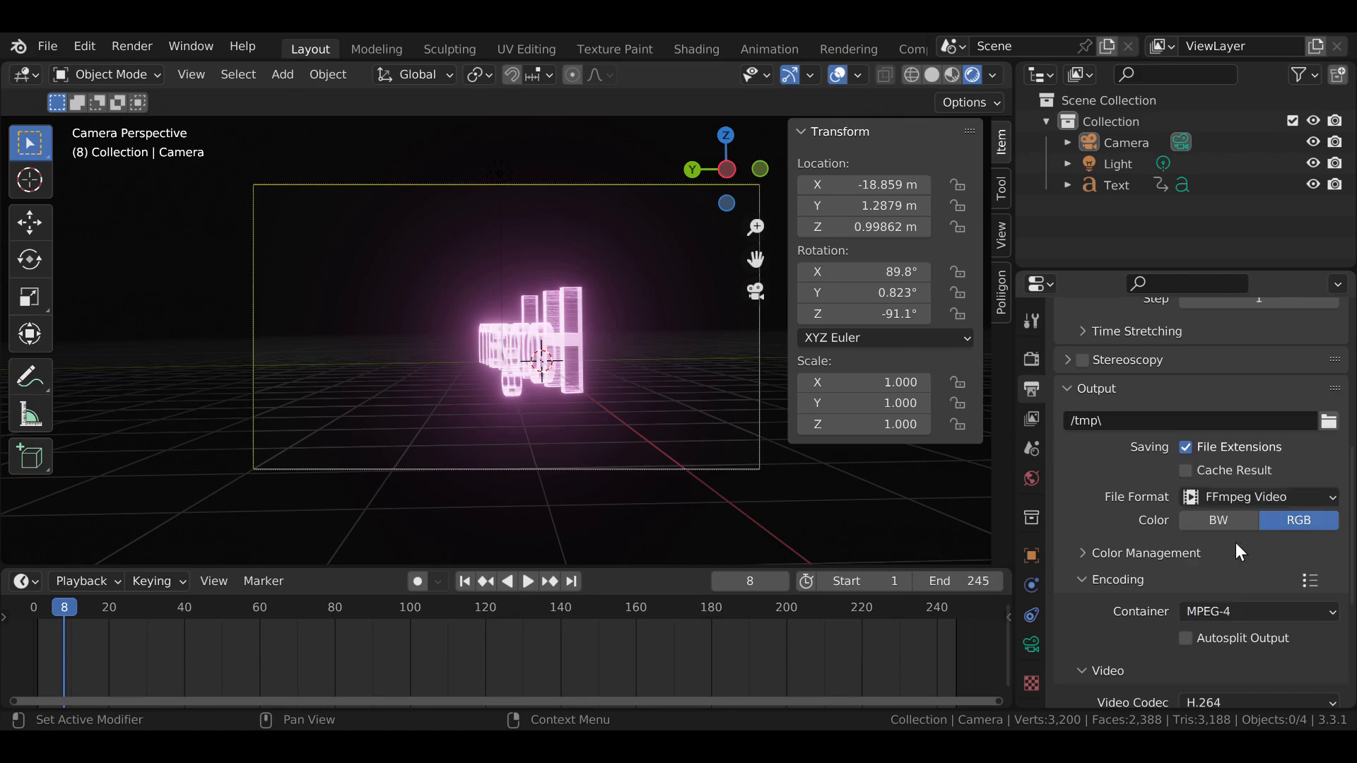
scroll(1256, 634, down, 1)
scroll(1255, 631, down, 5)
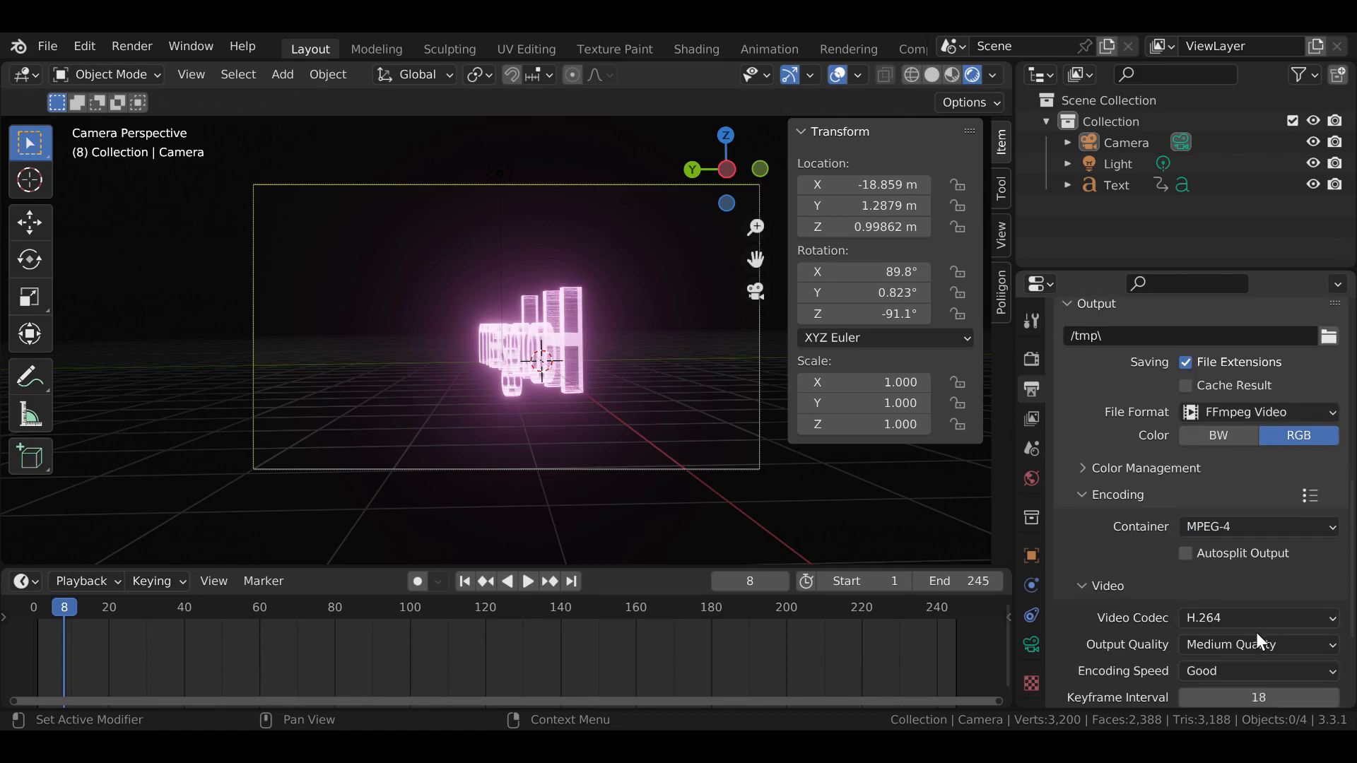
scroll(1244, 633, down, 2)
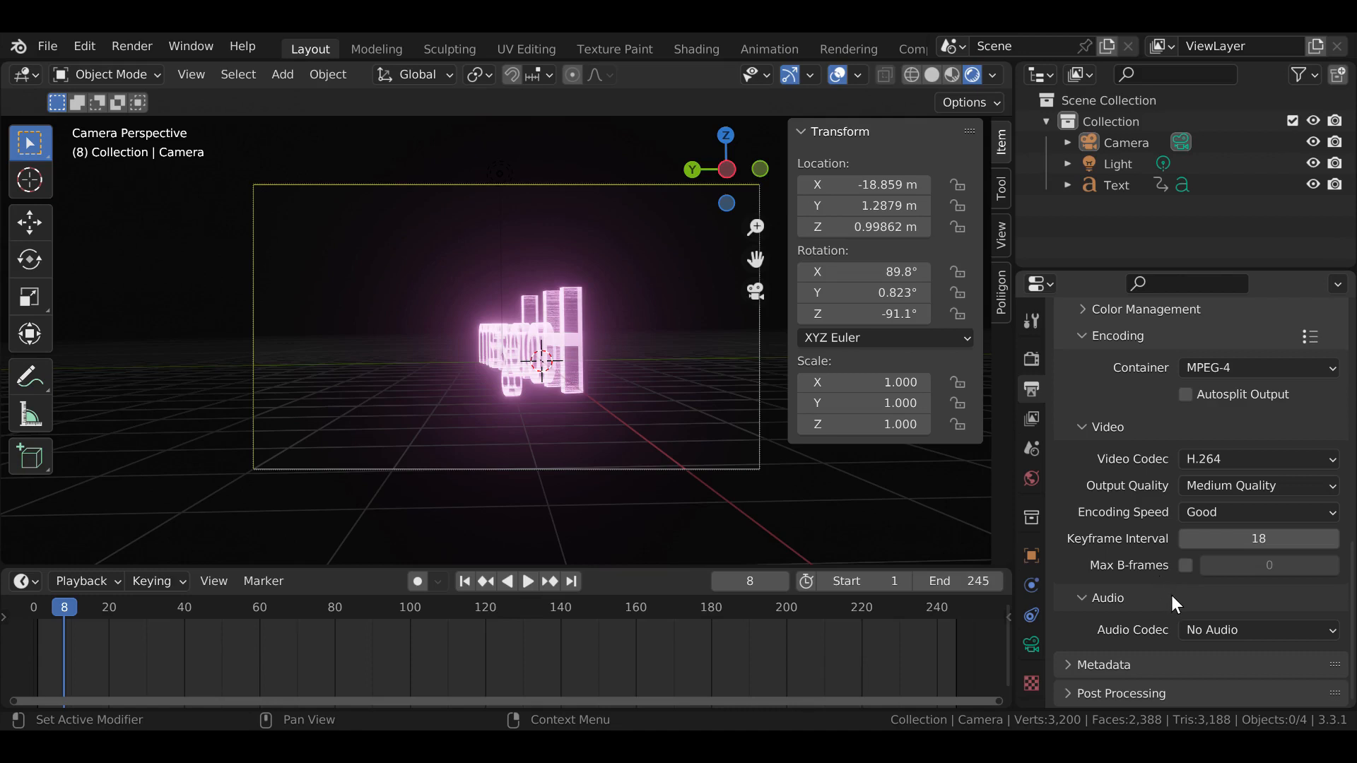
scroll(1161, 604, up, 4)
scroll(1163, 595, up, 6)
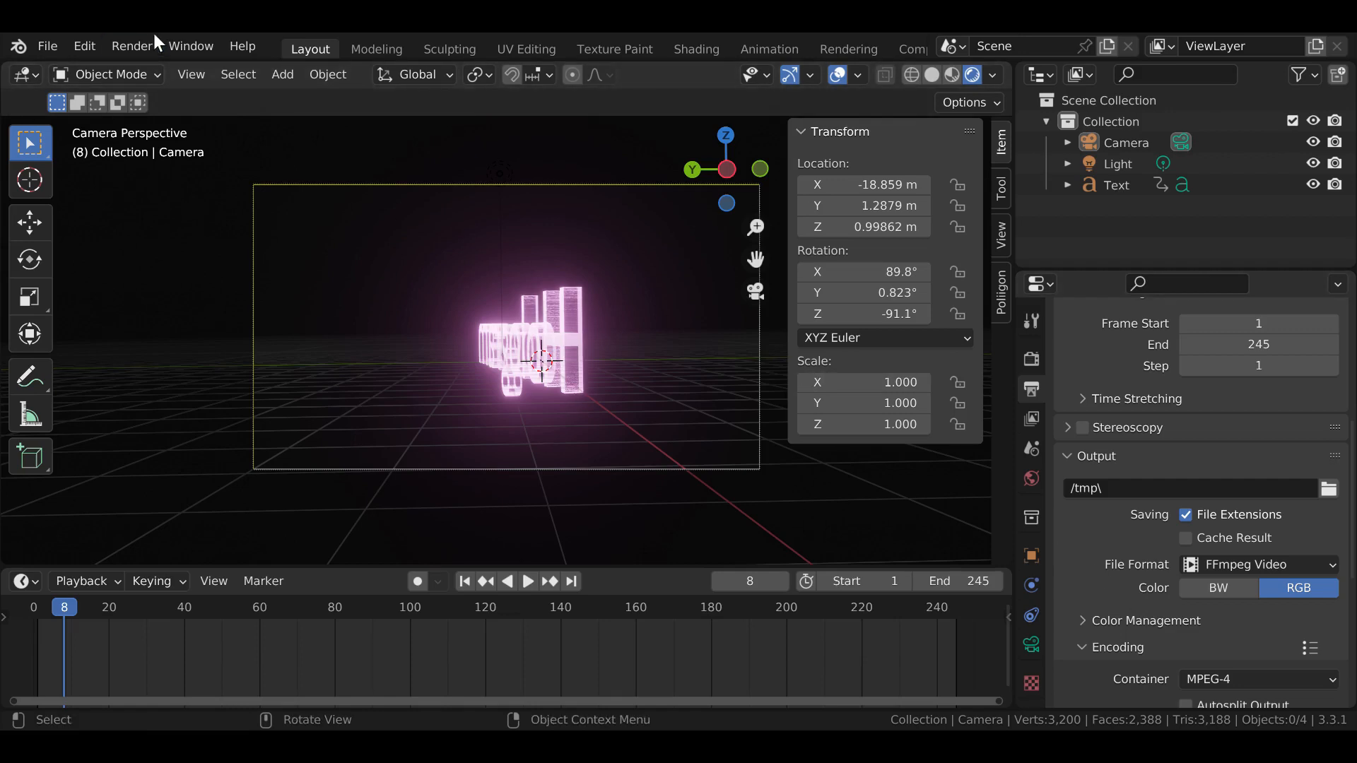
click(131, 45)
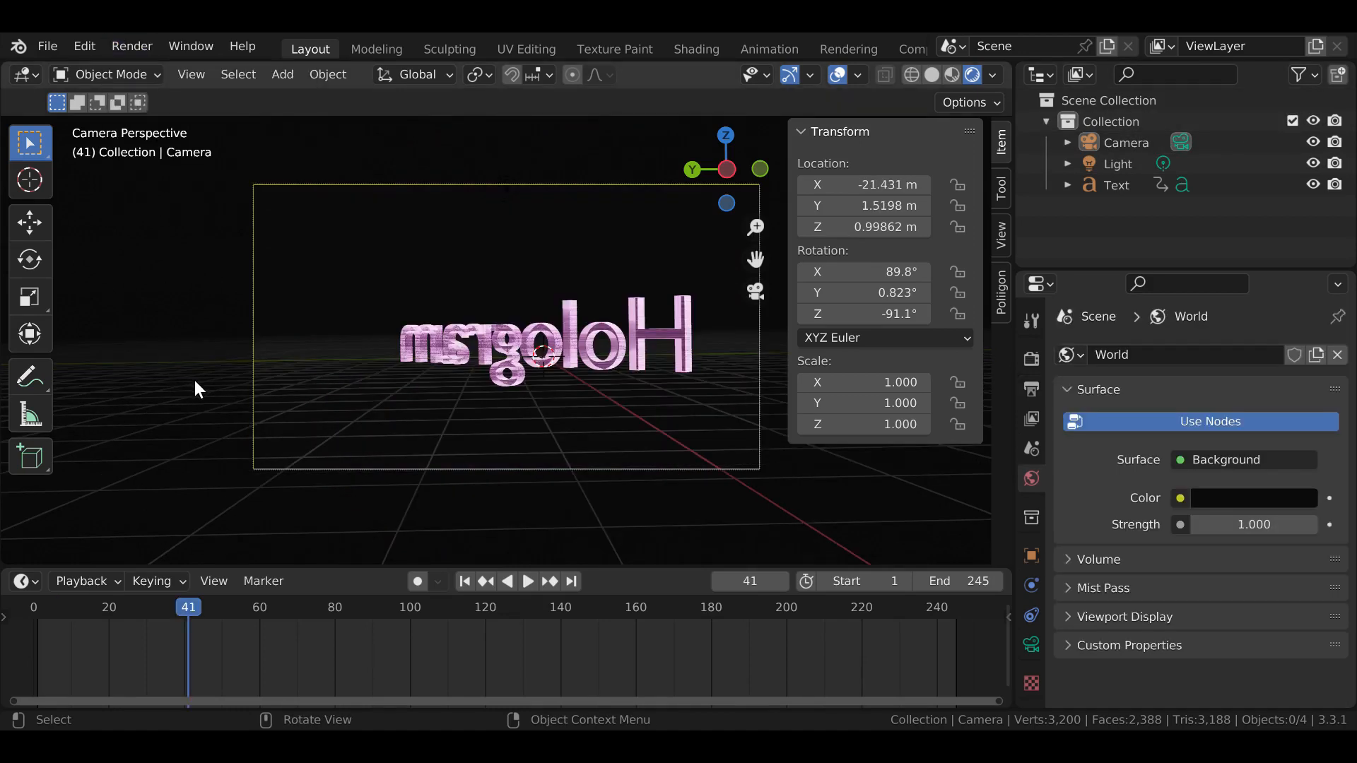
Step: Enable Bloom in the Eevee render settings and play the animation to check the text's glow
click(1032, 360)
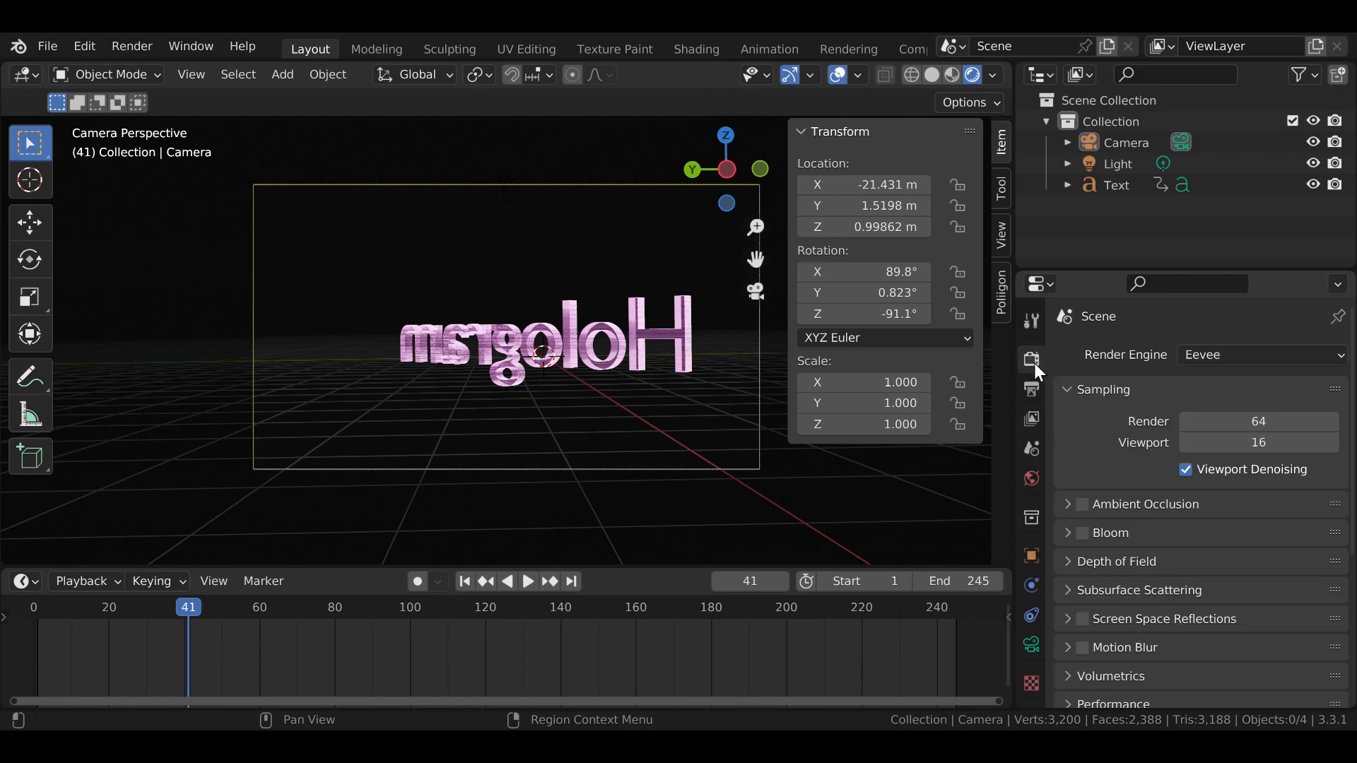
click(1082, 533)
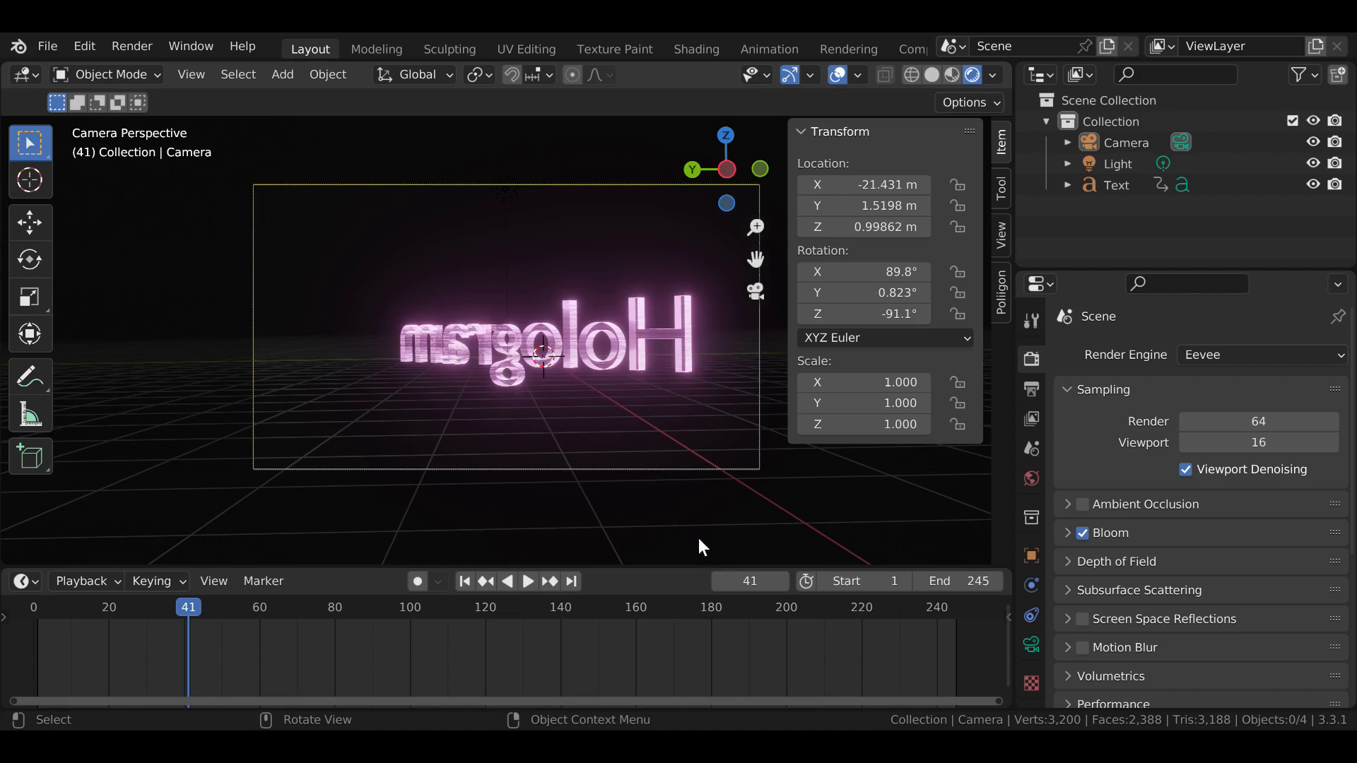
click(528, 584)
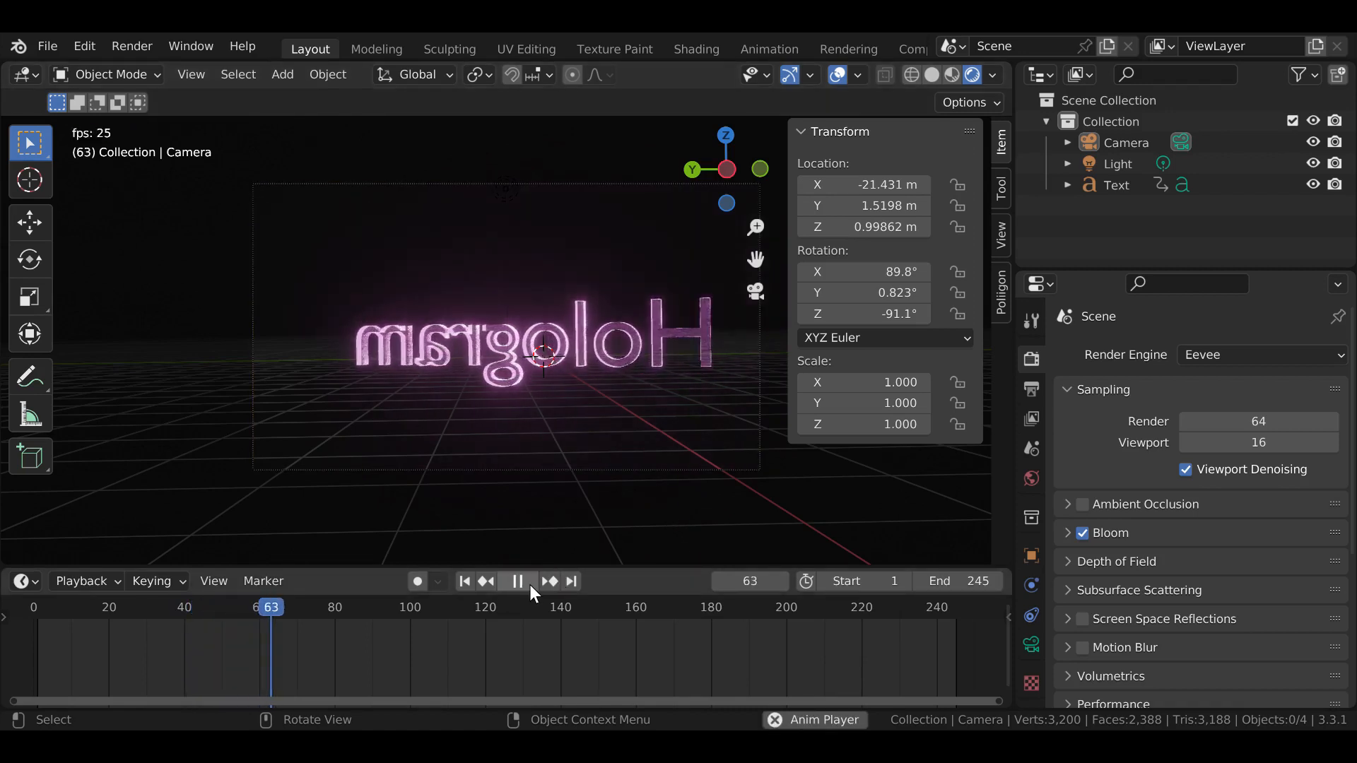